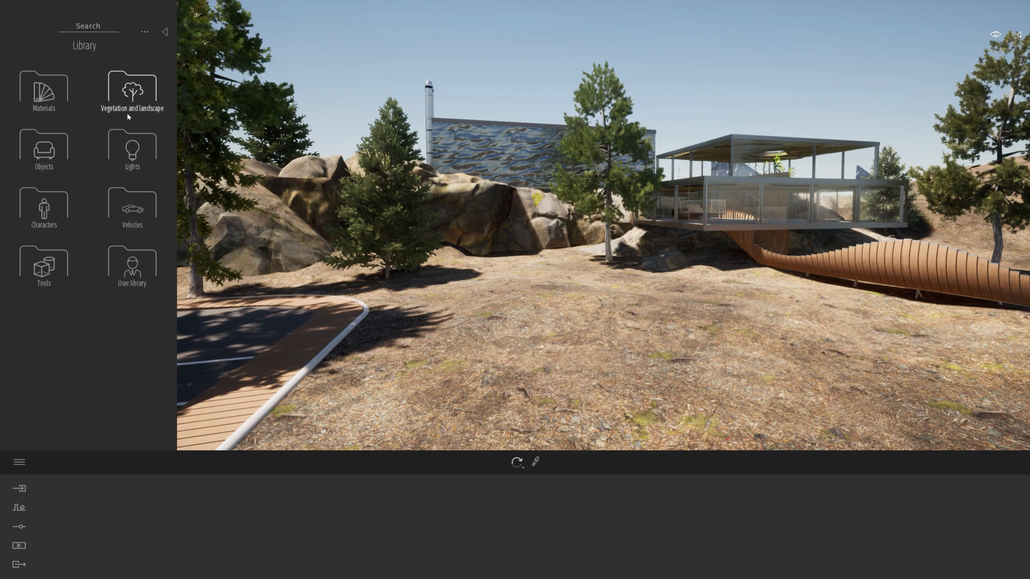
Place a Common fern 1 from the Bushes library on the open ground beside the parking area
{"action": "left_click", "coordinate": [115, 96]}
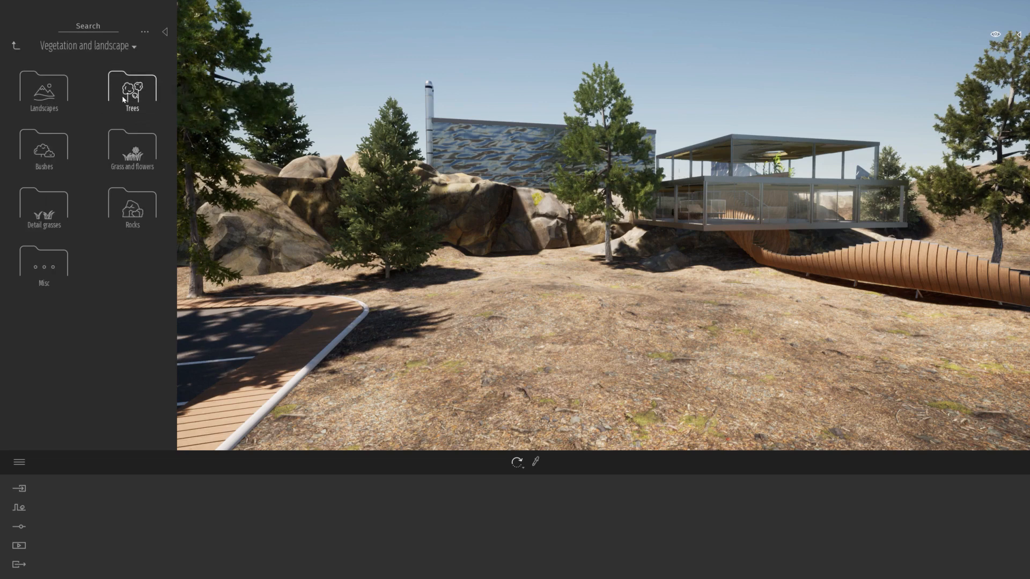
{"action": "left_click", "coordinate": [54, 151]}
{"action": "right_click_drag", "start_coordinate": [444, 280], "coordinate": [437, 373]}
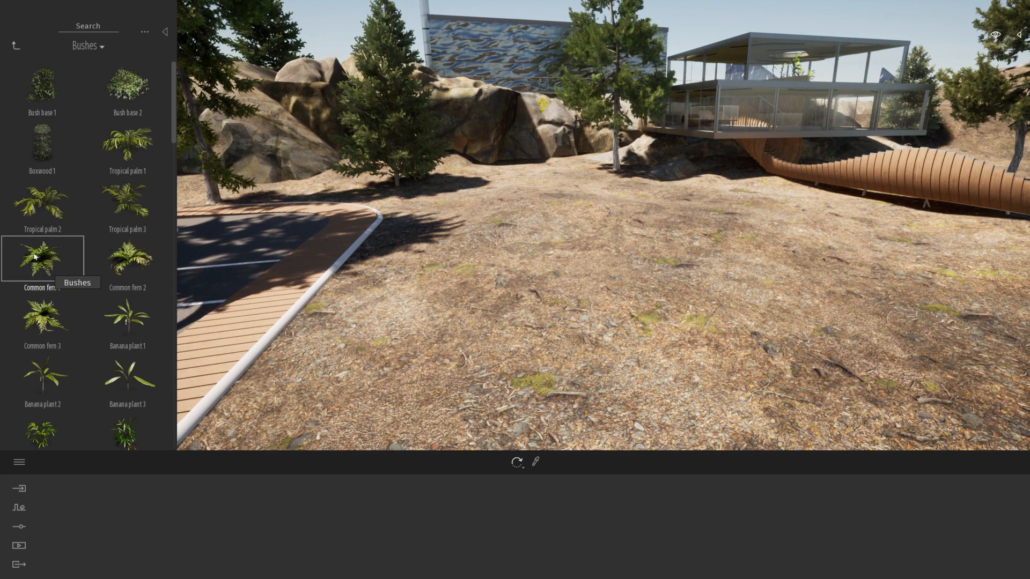
{"action": "left_click_drag", "start_coordinate": [500, 323], "coordinate": [636, 315]}
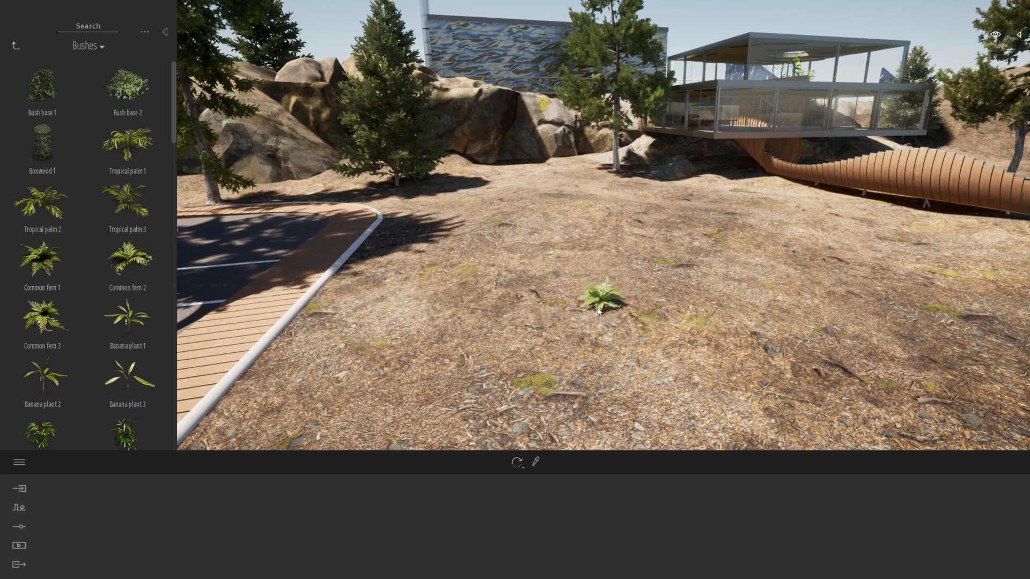
Plant four more Common fern 1 plants around the first one to form a loose cluster
{"action": "right_click_drag", "start_coordinate": [585, 243], "coordinate": [617, 309]}
{"action": "key", "text": "w"}
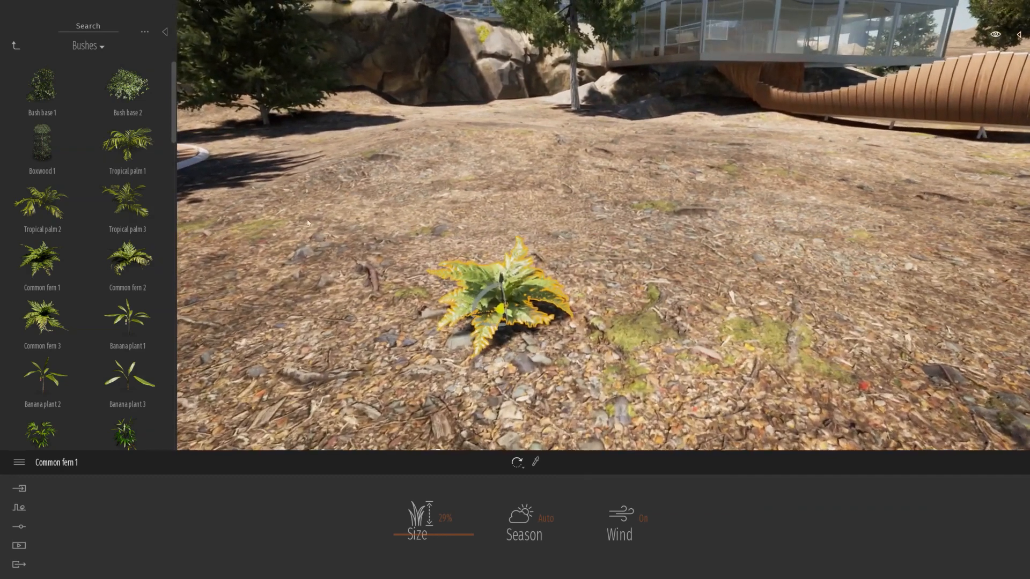
{"action": "left_click_drag", "start_coordinate": [75, 264], "coordinate": [426, 236]}
{"action": "left_click_drag", "start_coordinate": [127, 262], "coordinate": [595, 255]}
{"action": "left_click_drag", "start_coordinate": [198, 335], "coordinate": [329, 334]}
{"action": "left_click_drag", "start_coordinate": [56, 266], "coordinate": [286, 274]}
Plant a row of four Common fern 1 plants beside the fern cluster and deselect them
{"action": "key", "text": "s"}
{"action": "mouse_move", "coordinate": [515, 355]}
{"action": "right_mouse_down"}
{"action": "mouse_move", "coordinate": [455, 352]}
{"action": "mouse_move", "coordinate": [515, 352]}
{"action": "right_mouse_up"}
{"action": "key", "text": "d"}
{"action": "left_click_drag", "start_coordinate": [41, 257], "coordinate": [436, 321]}
{"action": "left_click_drag", "start_coordinate": [207, 271], "coordinate": [554, 312]}
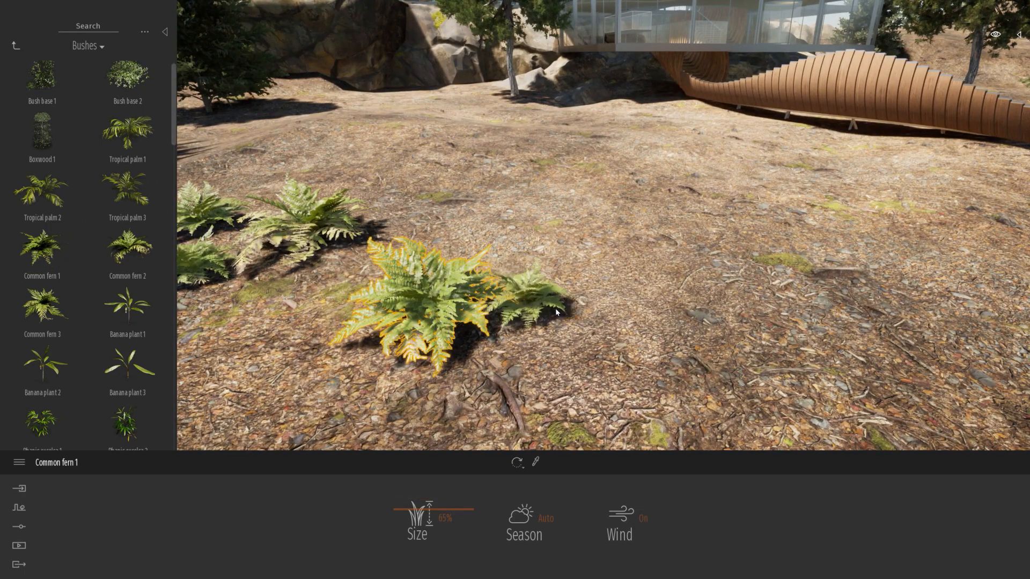
{"action": "left_click_drag", "start_coordinate": [49, 257], "coordinate": [651, 322]}
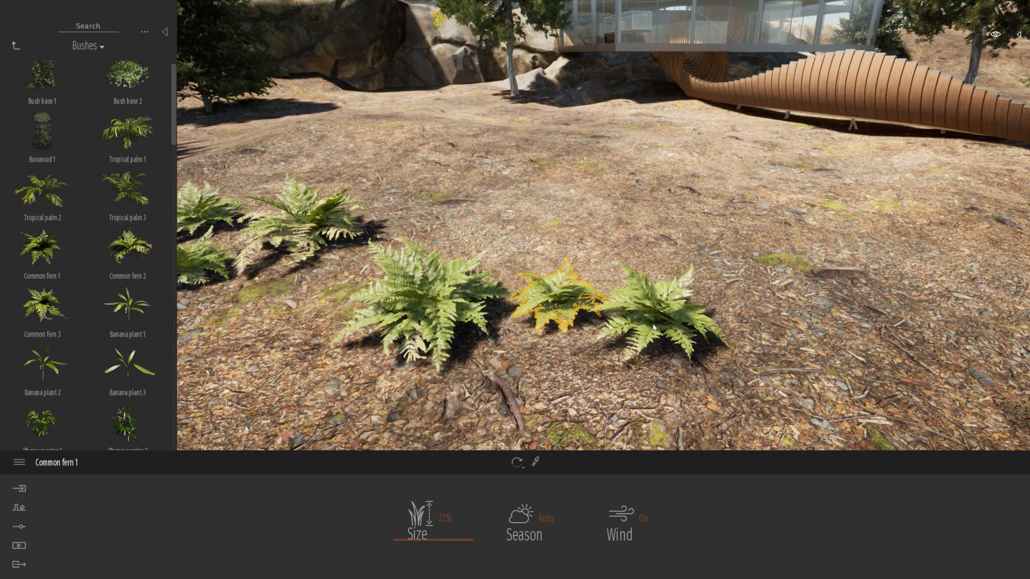
{"action": "left_click_drag", "start_coordinate": [448, 315], "coordinate": [785, 322]}
{"action": "left_click", "coordinate": [582, 237]}
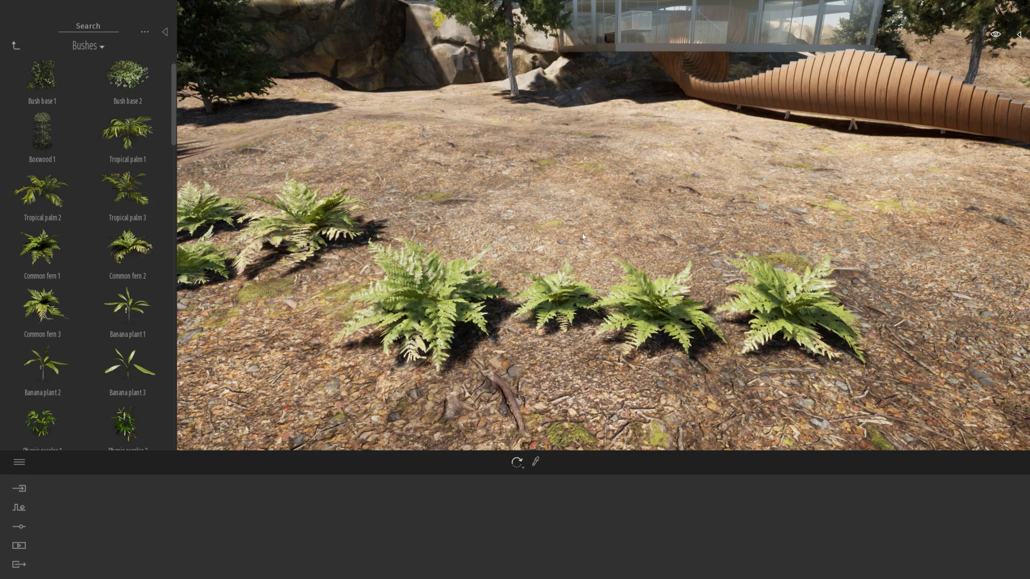
Place a single fern at the foot of the large rock wall
{"action": "right_click_drag", "start_coordinate": [583, 237], "coordinate": [344, 220]}
{"action": "key", "text": "s"}
{"action": "key", "text": "w"}
{"action": "key", "text": "w"}
{"action": "key", "text": "s"}
{"action": "right_click_drag", "start_coordinate": [705, 270], "coordinate": [694, 275]}
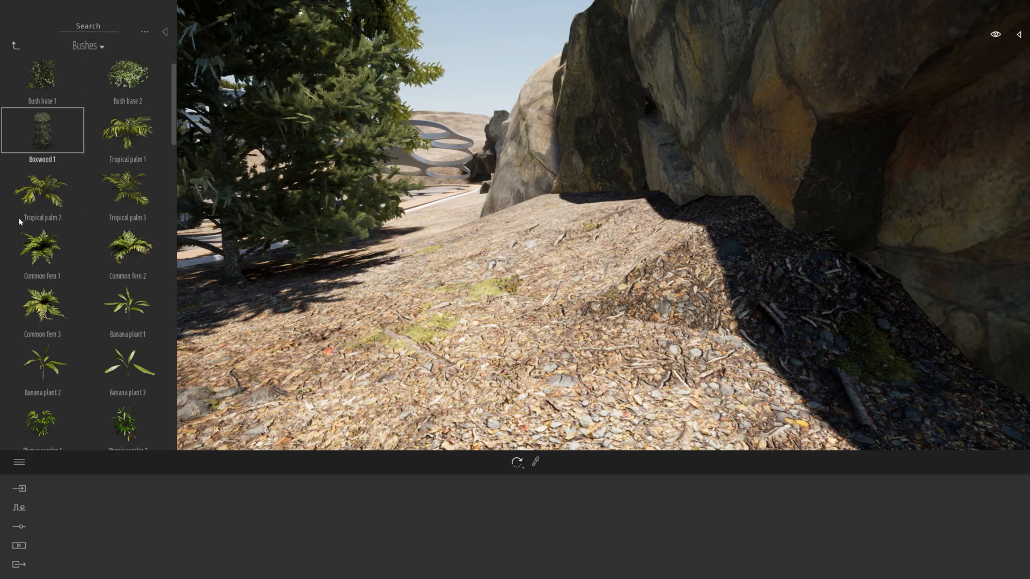
{"action": "left_click_drag", "start_coordinate": [103, 303], "coordinate": [649, 244]}
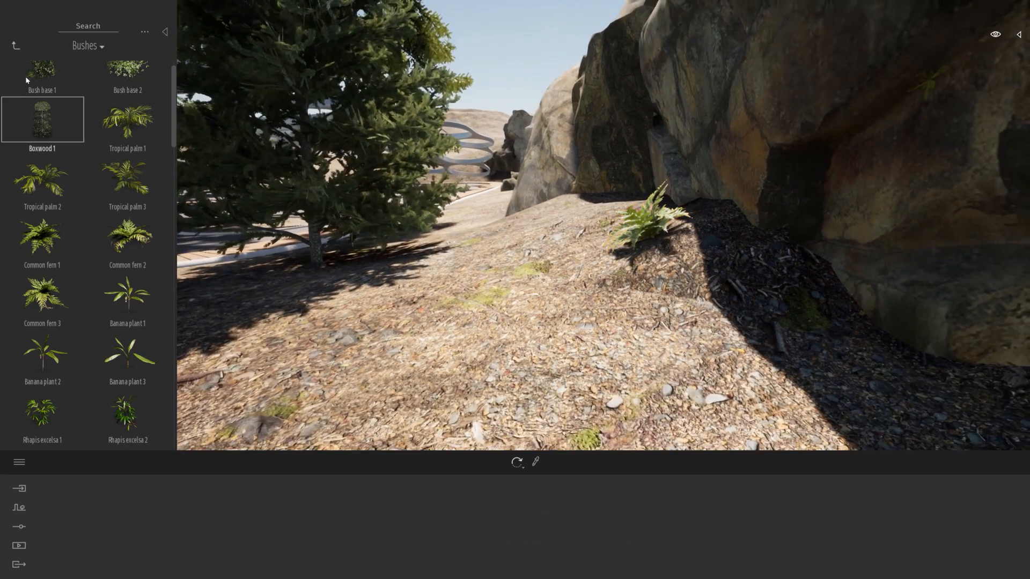
Place a Norway Spruce from the Trees library beside the fern at the rock wall
{"action": "left_click", "coordinate": [16, 46]}
{"action": "left_click", "coordinate": [142, 106]}
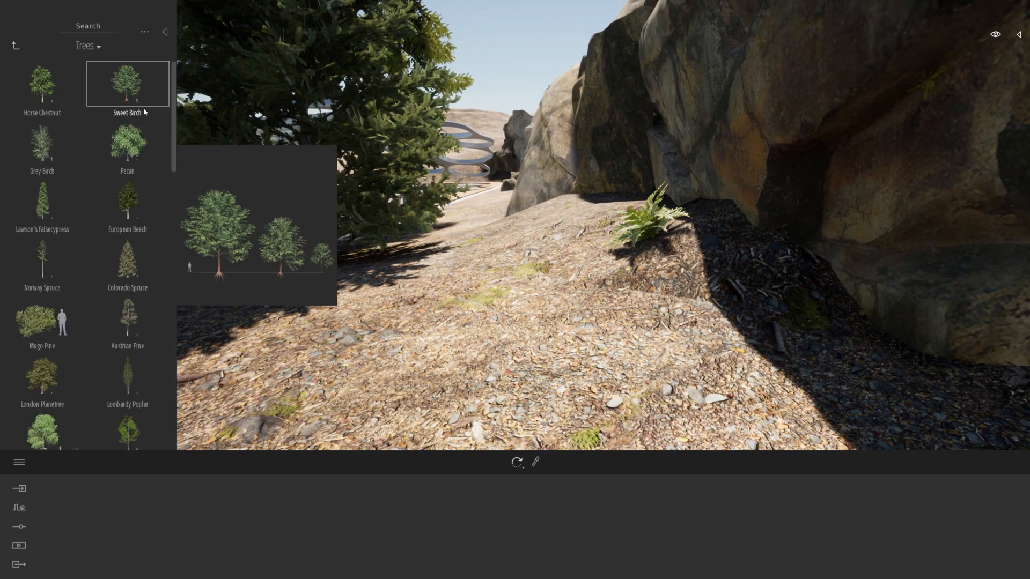
{"action": "left_click_drag", "start_coordinate": [37, 273], "coordinate": [176, 275]}
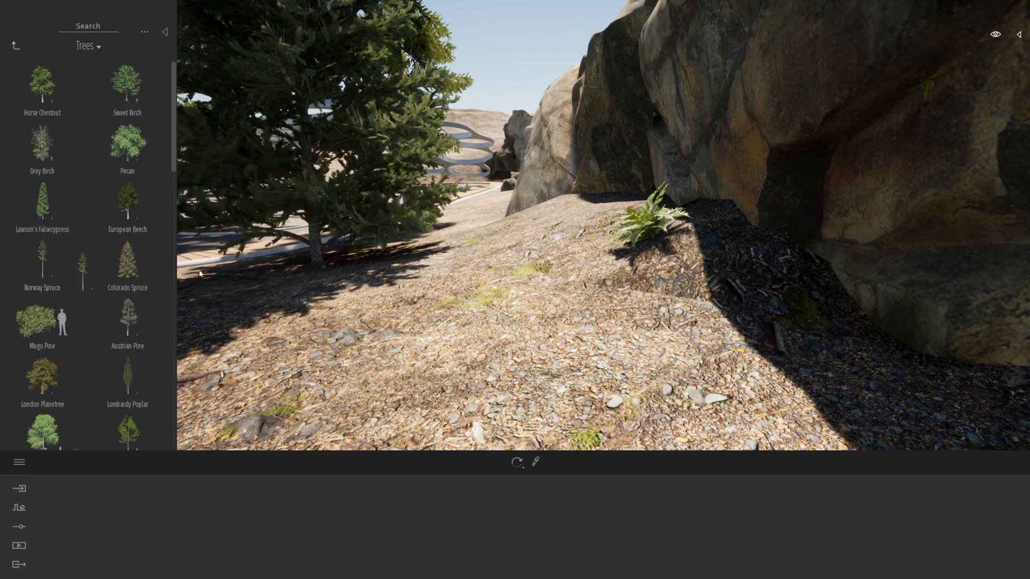
{"action": "left_click_drag", "start_coordinate": [385, 269], "coordinate": [693, 239]}
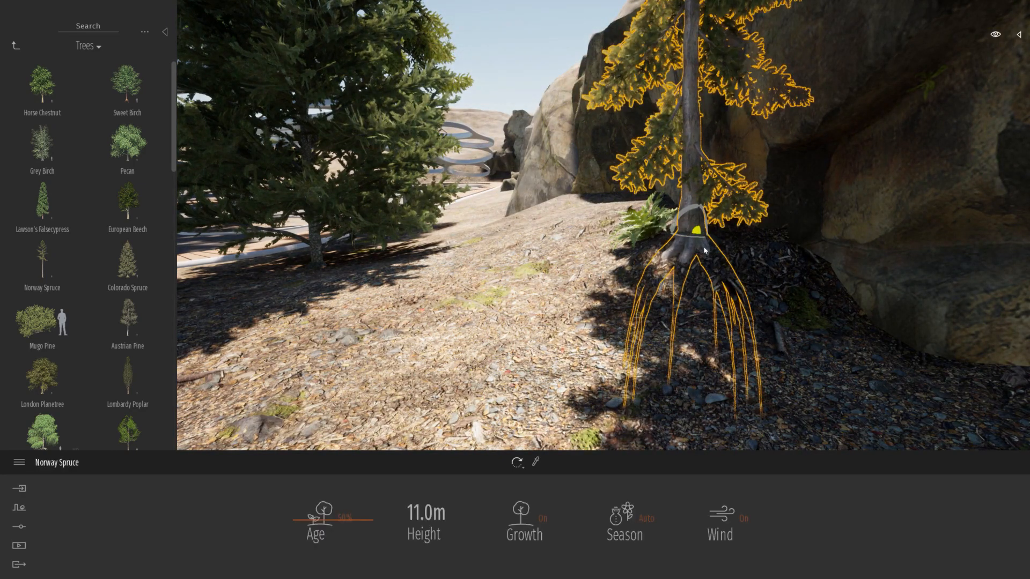
{"action": "left_click_drag", "start_coordinate": [695, 232], "coordinate": [715, 258]}
{"action": "key", "text": "Escape"}
Select Bush base 2, Tropical palm 1 and Common fern 1 together and plant the mix behind the existing ferns
{"action": "key", "text": "a"}
{"action": "right_click_drag", "start_coordinate": [705, 346], "coordinate": [1019, 415]}
{"action": "key", "text": "s"}
{"action": "key", "text": "s"}
{"action": "key", "text": "w"}
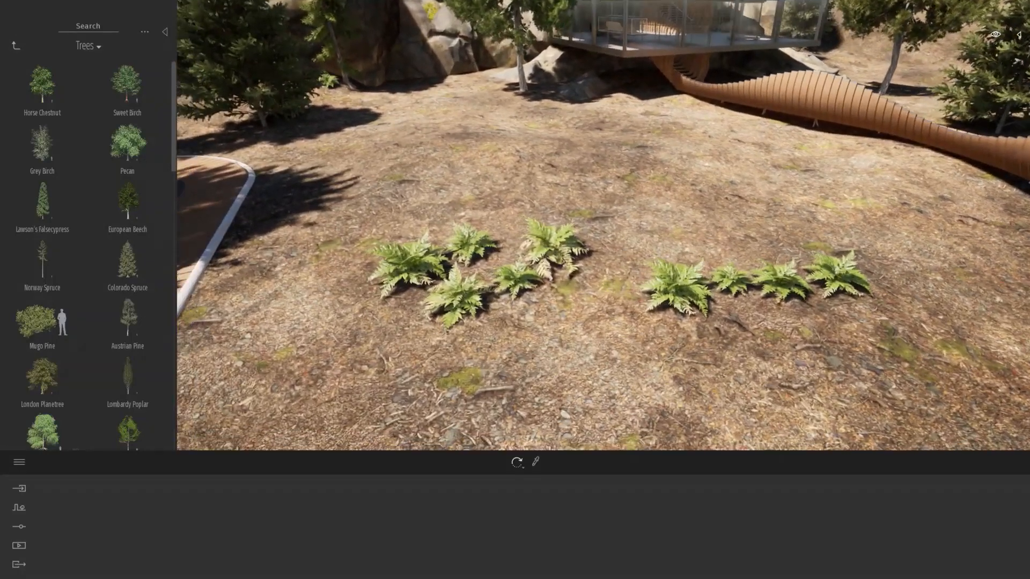
{"action": "left_click", "coordinate": [18, 48]}
{"action": "left_click", "coordinate": [49, 162]}
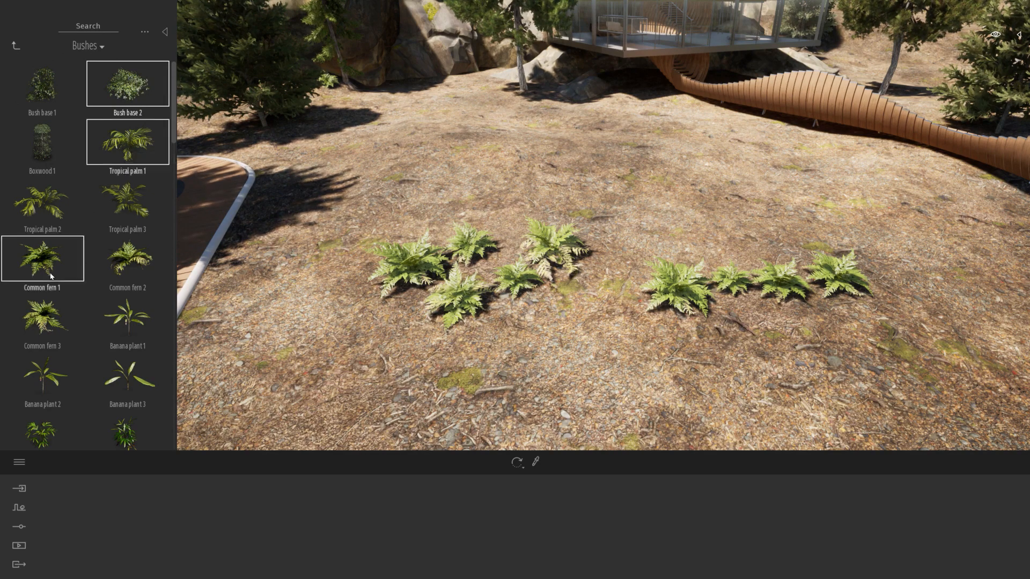
{"action": "left_click_drag", "start_coordinate": [82, 276], "coordinate": [386, 201]}
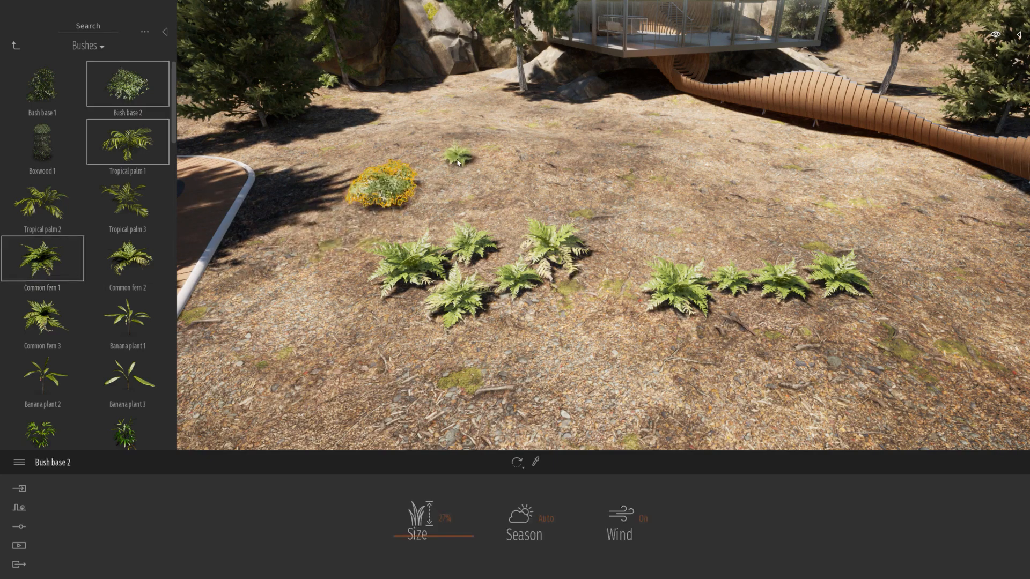
{"action": "left_click", "coordinate": [482, 203]}
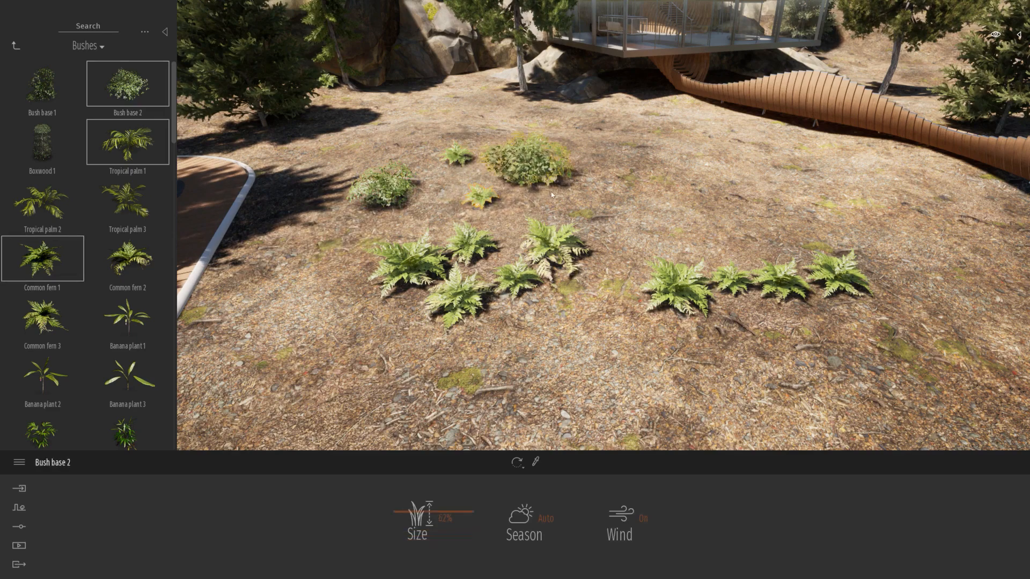
{"action": "left_click", "coordinate": [593, 220]}
{"action": "left_click", "coordinate": [722, 228]}
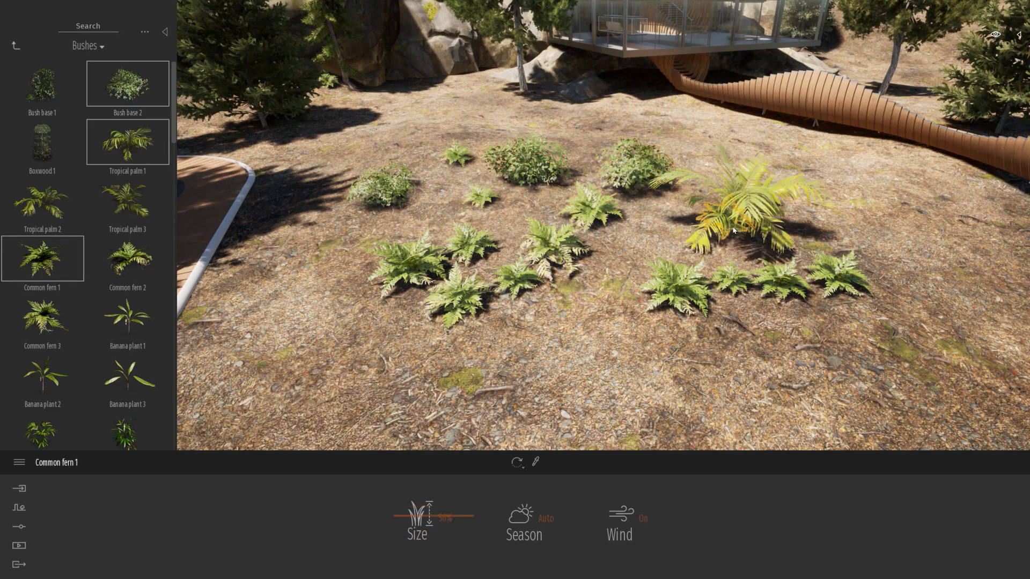
Plant more of the mixed bushes, palms and ferns around the fern cluster and towards the near boardwalk
{"action": "key", "text": "e"}
{"action": "right_click_drag", "start_coordinate": [751, 143], "coordinate": [624, 256]}
{"action": "left_click", "coordinate": [599, 265]}
{"action": "left_click", "coordinate": [545, 272]}
{"action": "left_click", "coordinate": [512, 290]}
{"action": "left_click", "coordinate": [639, 321]}
{"action": "left_click", "coordinate": [685, 339]}
{"action": "left_click", "coordinate": [613, 303]}
{"action": "left_click", "coordinate": [599, 307]}
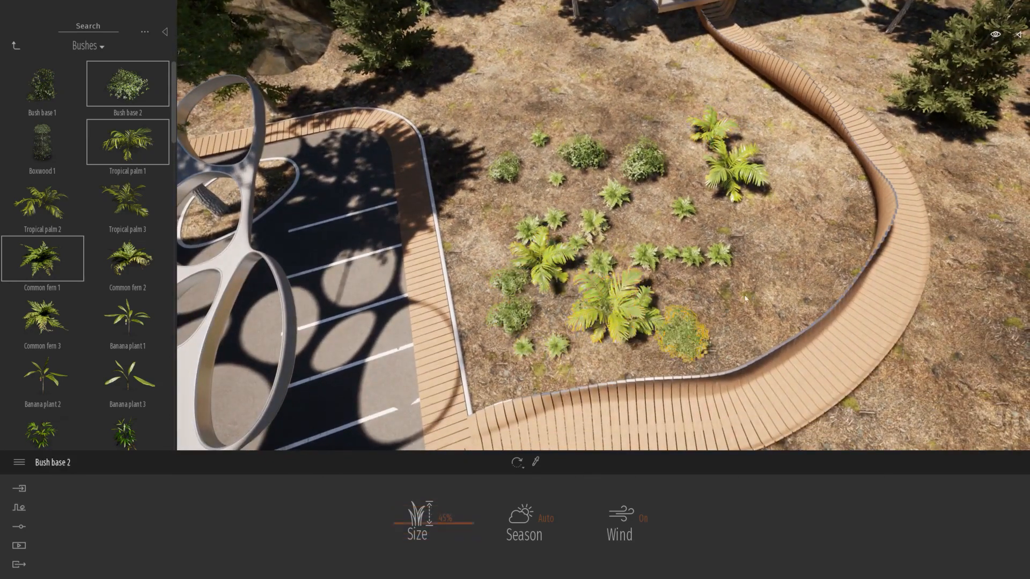
Fill the rest of the bed with the plant mix, along the curved boardwalk and beside the parking edge
{"action": "left_click", "coordinate": [761, 280]}
{"action": "left_click", "coordinate": [798, 247]}
{"action": "left_click", "coordinate": [743, 228]}
{"action": "left_click", "coordinate": [676, 247]}
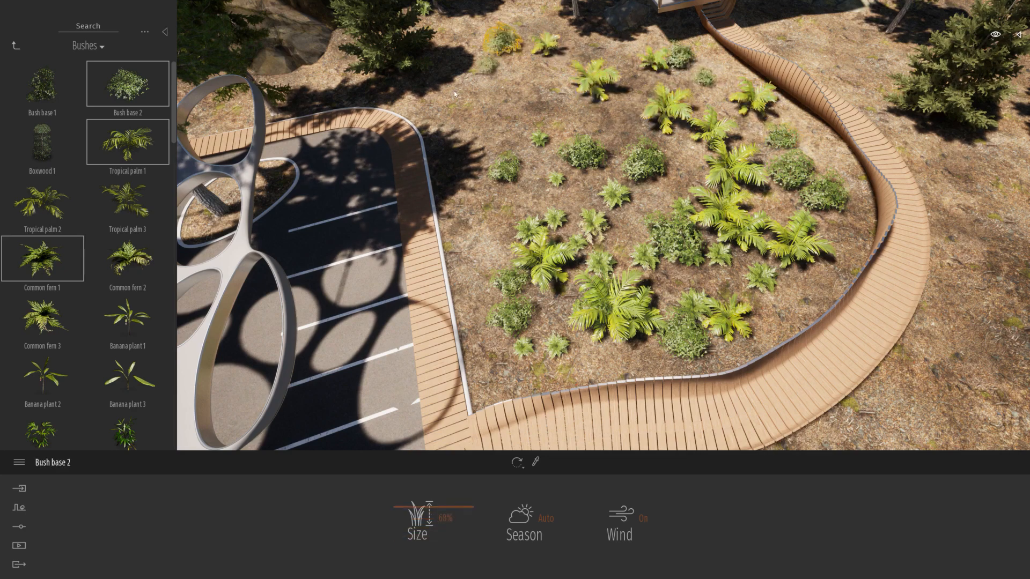
{"action": "left_click", "coordinate": [464, 78]}
{"action": "left_click", "coordinate": [462, 103]}
{"action": "left_click", "coordinate": [470, 145]}
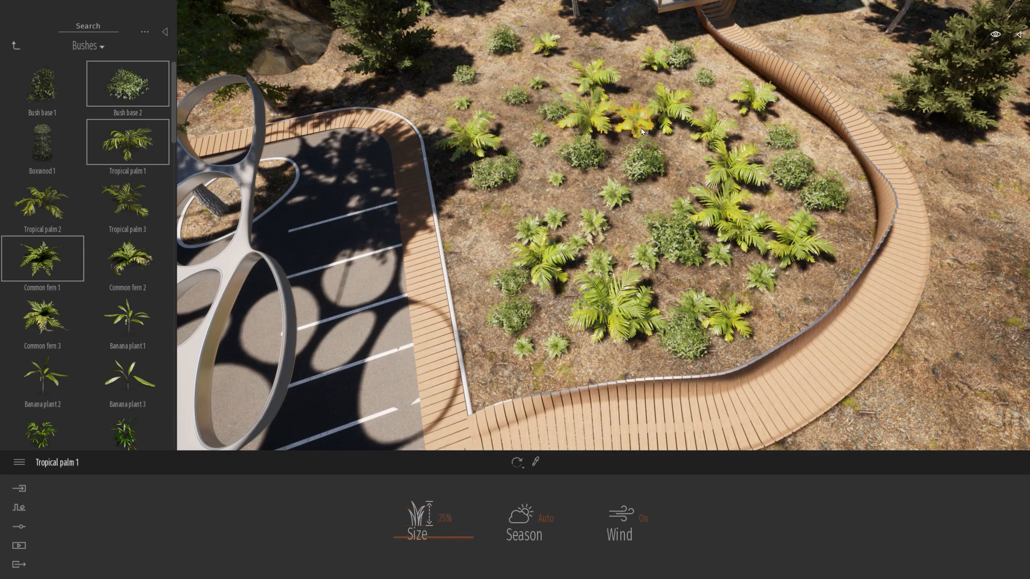
Examine the planted bushes, palms and ferns up close from inside the bed
{"action": "key", "text": "w"}
{"action": "mouse_move", "coordinate": [684, 262]}
{"action": "right_mouse_down"}
{"action": "mouse_move", "coordinate": [706, 242]}
{"action": "mouse_move", "coordinate": [683, 186]}
{"action": "mouse_move", "coordinate": [687, 222]}
{"action": "mouse_move", "coordinate": [646, 228]}
{"action": "mouse_move", "coordinate": [676, 218]}
{"action": "mouse_move", "coordinate": [649, 241]}
{"action": "mouse_move", "coordinate": [684, 228]}
{"action": "mouse_move", "coordinate": [680, 258]}
{"action": "right_mouse_up"}
{"action": "key", "text": "w"}
{"action": "key", "text": "d"}
{"action": "key", "text": "d"}
{"action": "key", "text": "a"}
{"action": "key", "text": "w"}
{"action": "key", "text": "a"}
{"action": "key", "text": "s"}
{"action": "key", "text": "s"}
{"action": "key", "text": "d"}
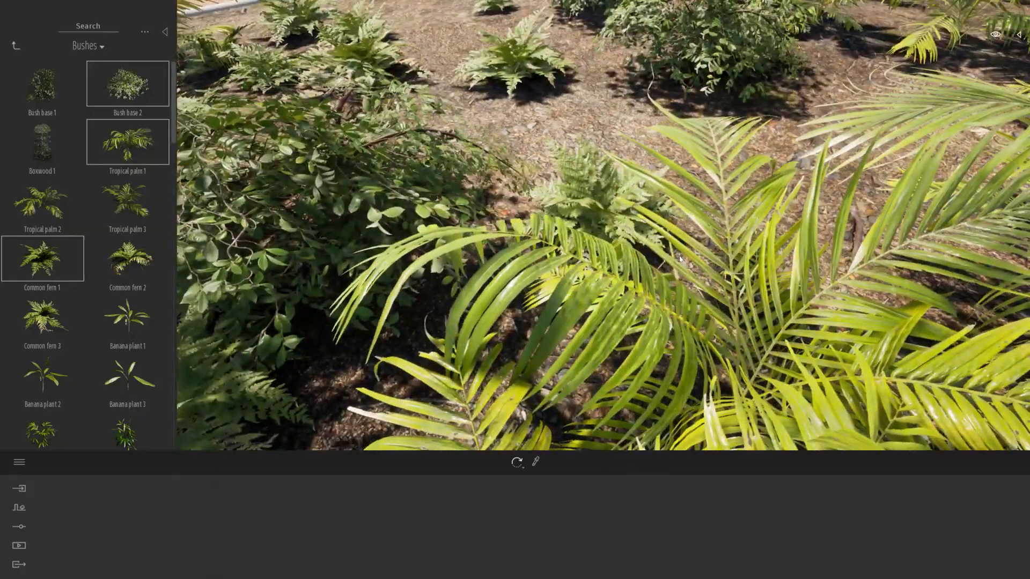
{"action": "key", "text": "s"}
{"action": "right_click_drag", "start_coordinate": [684, 258], "coordinate": [668, 213]}
{"action": "key", "text": "s"}
Place three Norway Spruce trees from the Trees library across the planted bed
{"action": "left_click", "coordinate": [15, 47]}
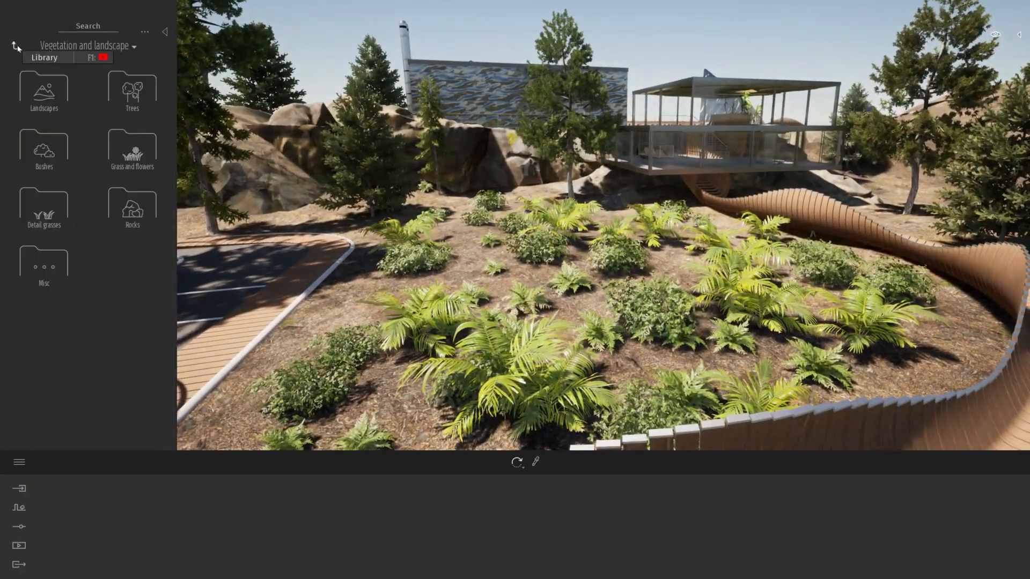
{"action": "left_click", "coordinate": [128, 94]}
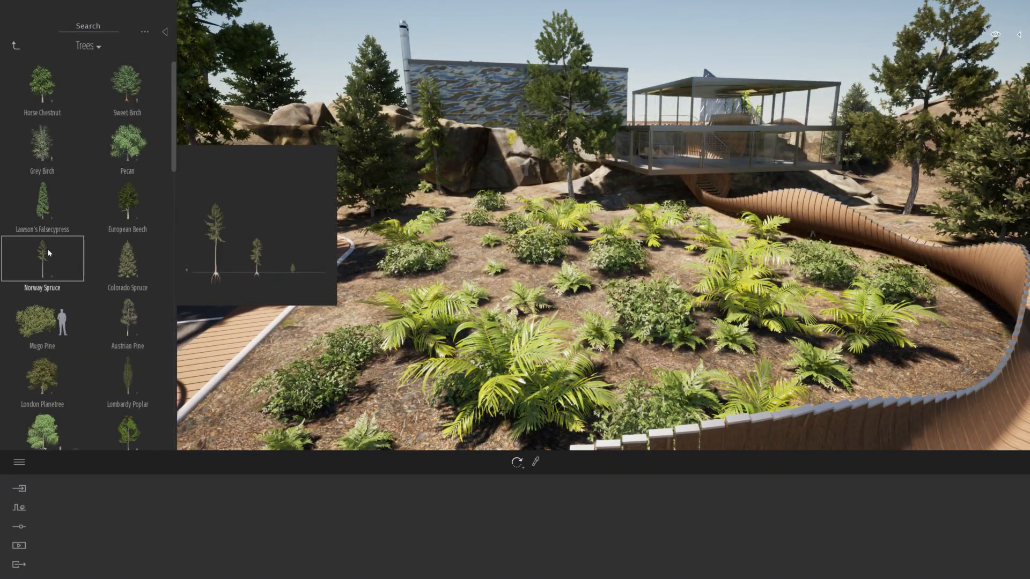
{"action": "left_click_drag", "start_coordinate": [55, 267], "coordinate": [688, 286]}
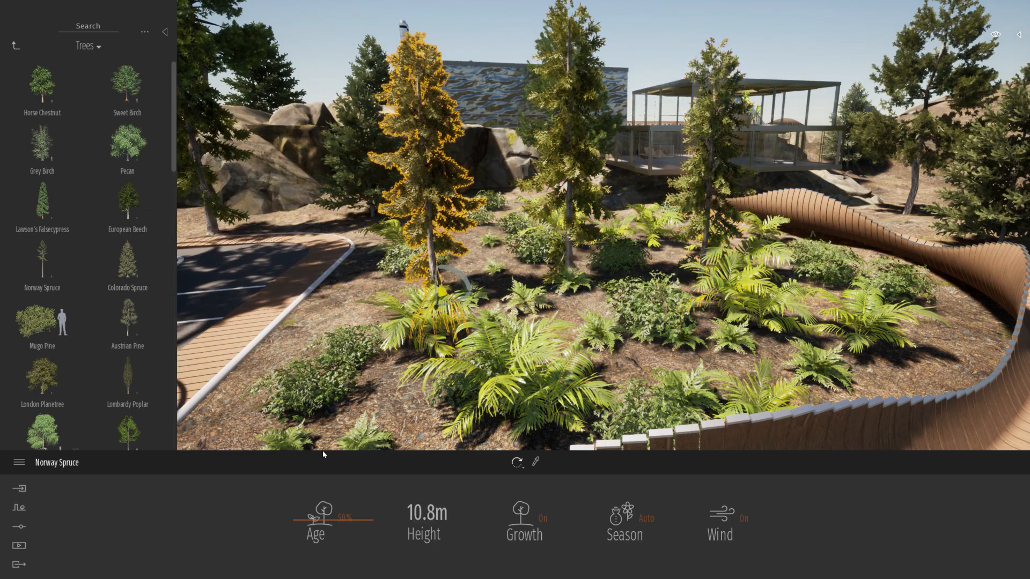
Set the age of the spruce nearest the parking area to 14% and raise the age of another spruce
{"action": "left_click_drag", "start_coordinate": [326, 526], "coordinate": [327, 543]}
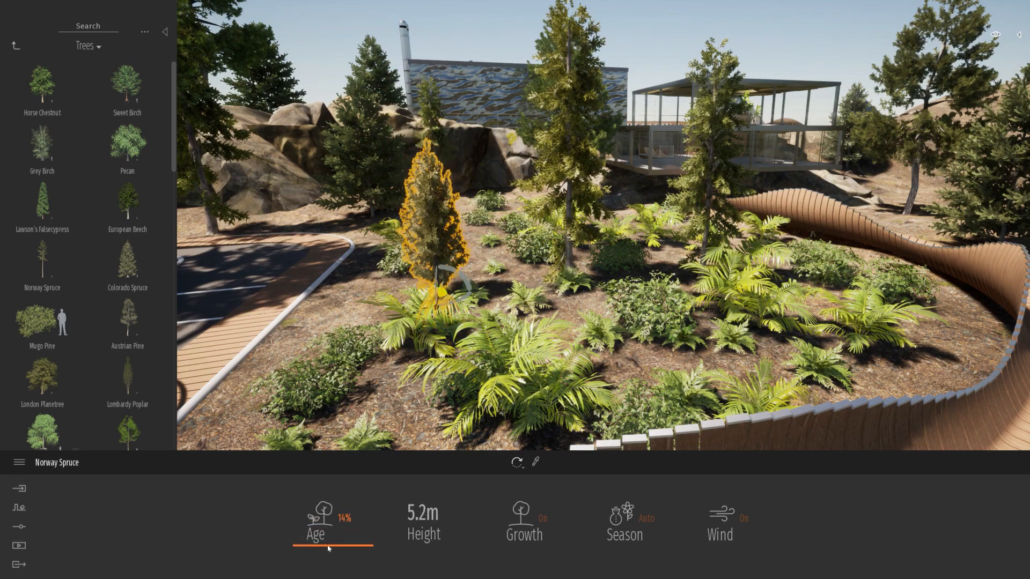
{"action": "left_click_drag", "start_coordinate": [328, 516], "coordinate": [331, 479]}
{"action": "left_click", "coordinate": [638, 259]}
Select the youngest Norway Spruce in the bed and readjust its age
{"action": "right_click_drag", "start_coordinate": [638, 259], "coordinate": [610, 302]}
{"action": "key", "text": "a"}
{"action": "key", "text": "d"}
{"action": "key", "text": "w"}
{"action": "key", "text": "a"}
{"action": "left_click", "coordinate": [563, 284]}
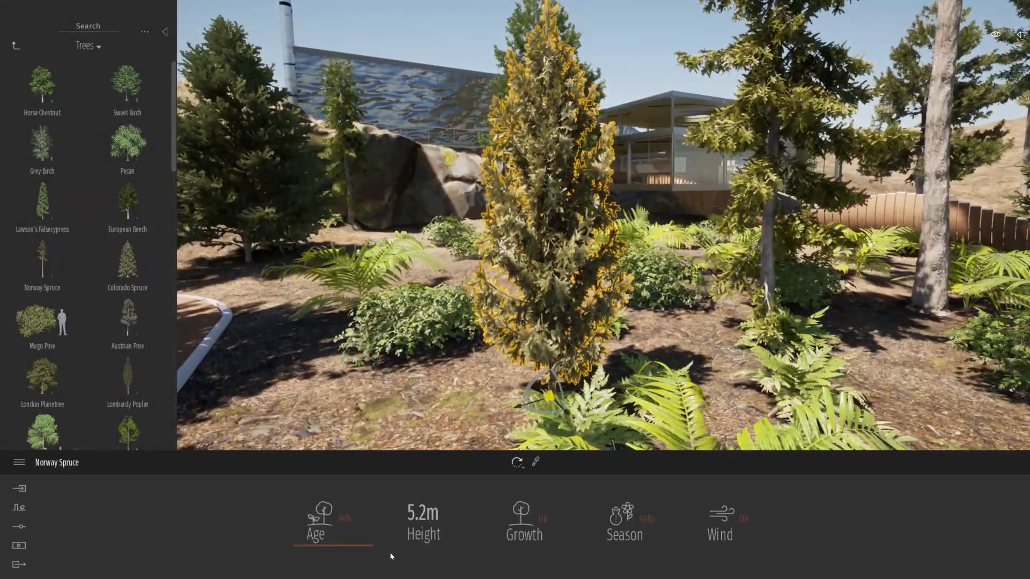
{"action": "left_click_drag", "start_coordinate": [330, 548], "coordinate": [324, 548]}
{"action": "key", "text": "Escape"}
Place a Pear Tree in the bed next to the curved boardwalk
{"action": "right_click_drag", "start_coordinate": [606, 199], "coordinate": [671, 130]}
{"action": "key", "text": "e"}
{"action": "key", "text": "s"}
{"action": "key", "text": "d"}
{"action": "key", "text": "q"}
{"action": "key", "text": "s"}
{"action": "key", "text": "w"}
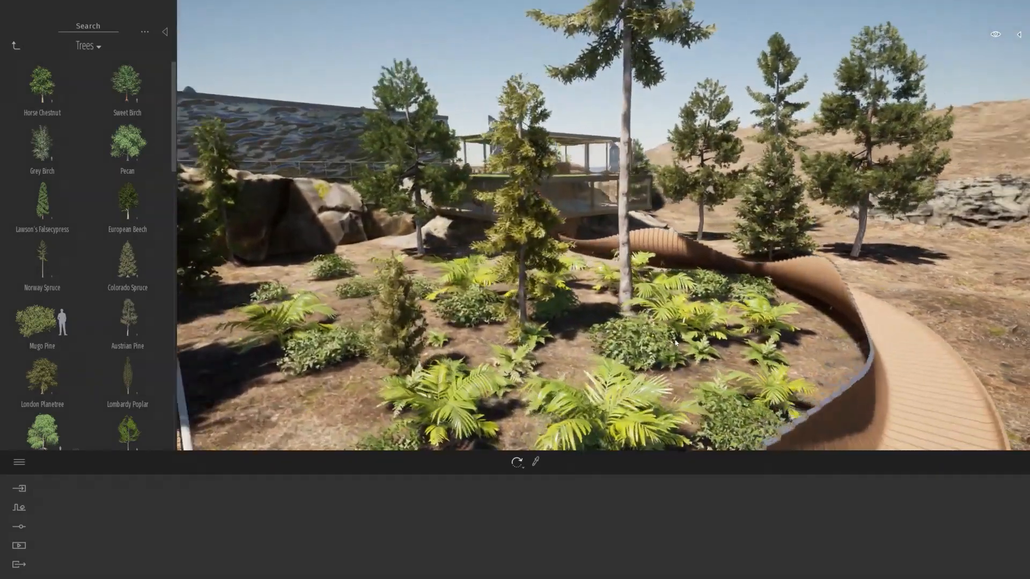
{"action": "left_click_drag", "start_coordinate": [174, 87], "coordinate": [163, 246]}
{"action": "scroll", "coordinate": [162, 248], "scroll_direction": "down", "scroll_amount": 1}
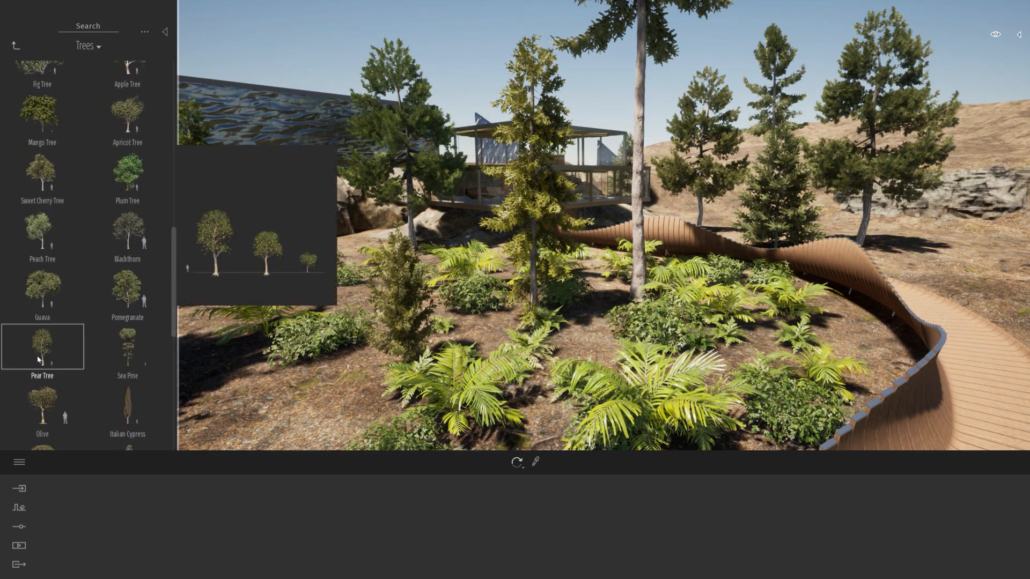
{"action": "left_click_drag", "start_coordinate": [39, 358], "coordinate": [751, 382]}
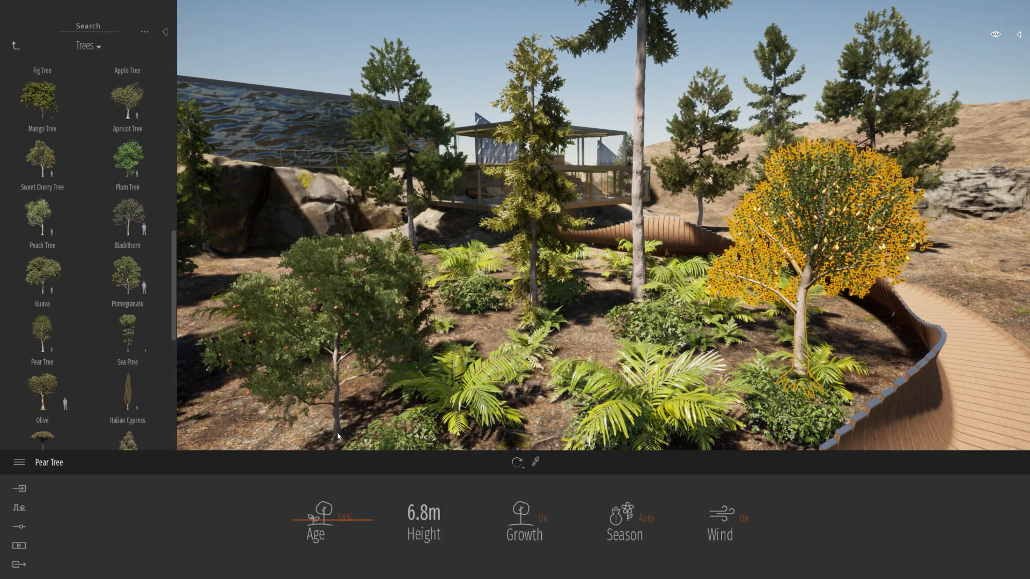
Add another fruit tree on the parking side and a Peach Tree in the middle of the bed
{"action": "left_click", "coordinate": [338, 436]}
{"action": "left_click_drag", "start_coordinate": [57, 225], "coordinate": [569, 390]}
{"action": "key", "text": "Escape"}
Open the weather settings and shift the season from summer to autumn
{"action": "right_click_drag", "start_coordinate": [569, 389], "coordinate": [477, 441]}
{"action": "left_click", "coordinate": [19, 527]}
{"action": "left_click", "coordinate": [483, 516]}
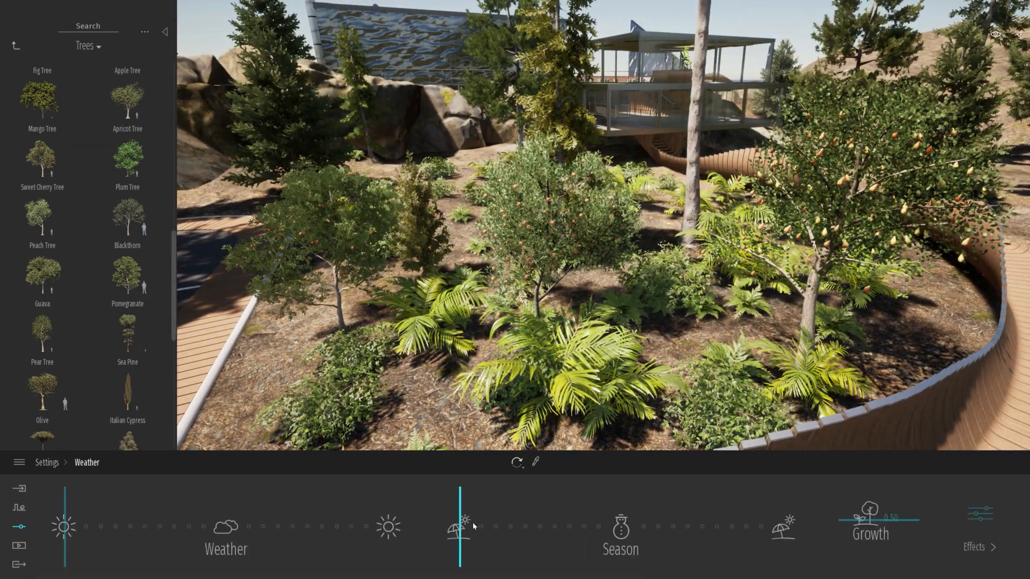
{"action": "left_click_drag", "start_coordinate": [462, 513], "coordinate": [541, 511]}
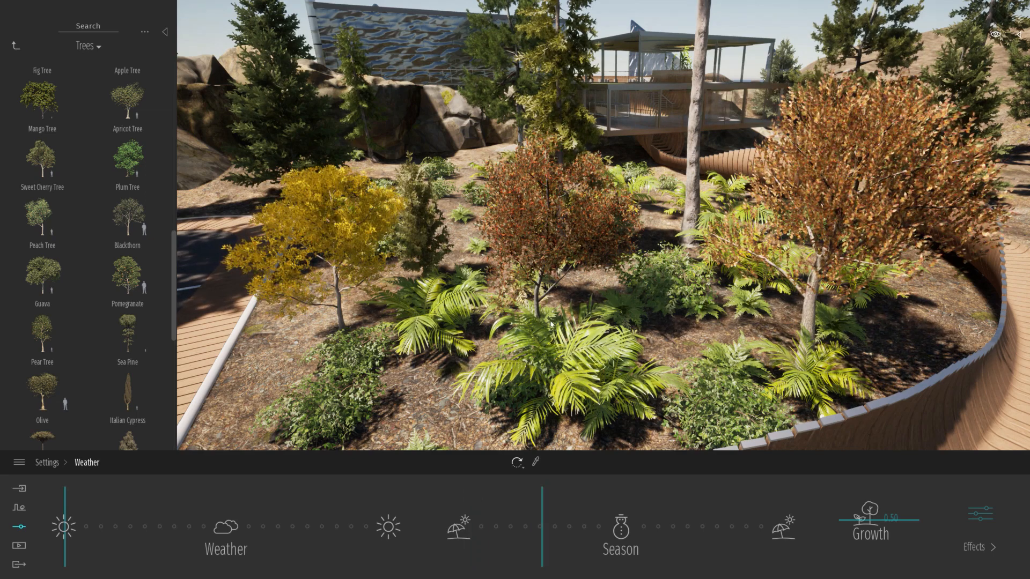
Advance the season to midwinter and view the snow-covered planting
{"action": "left_click_drag", "start_coordinate": [555, 510], "coordinate": [605, 514]}
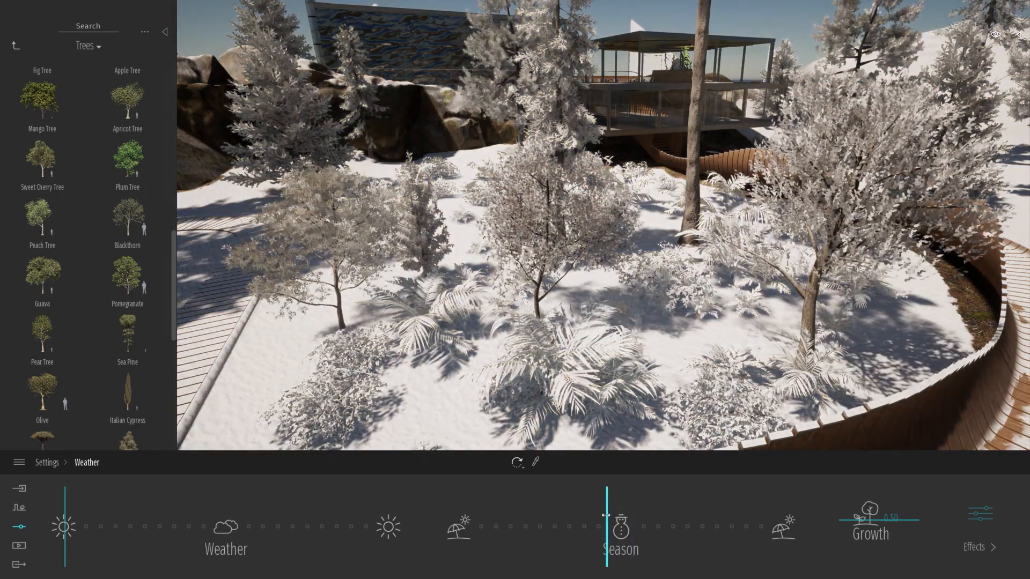
{"action": "key", "text": "w"}
{"action": "right_click_drag", "start_coordinate": [613, 338], "coordinate": [559, 464]}
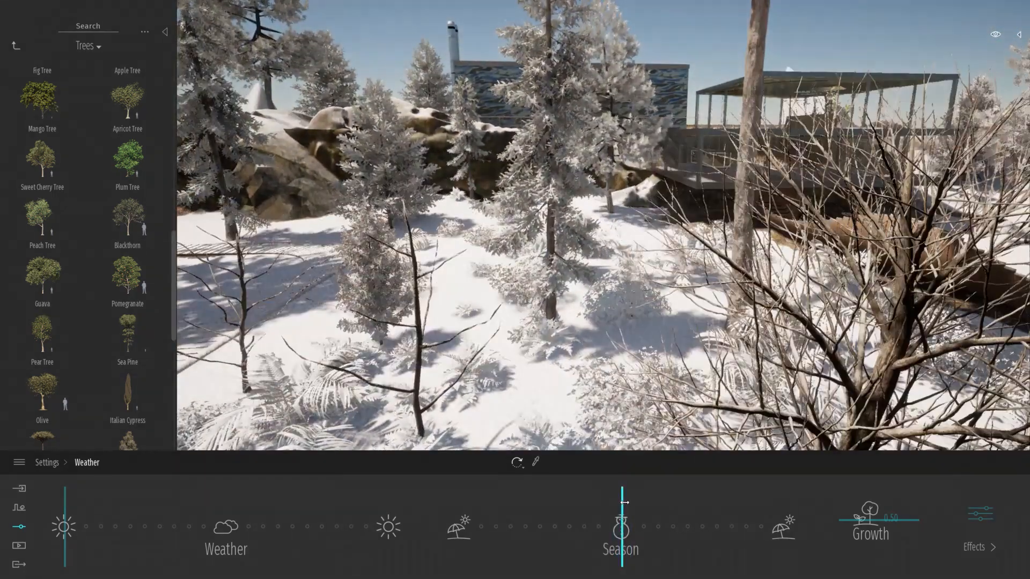
{"action": "right_click_drag", "start_coordinate": [667, 366], "coordinate": [613, 410]}
Advance the season through spring and on to the following summer
{"action": "left_click_drag", "start_coordinate": [633, 500], "coordinate": [713, 499]}
{"action": "right_click_drag", "start_coordinate": [681, 398], "coordinate": [708, 349]}
{"action": "key", "text": "w"}
{"action": "key", "text": "s"}
{"action": "key", "text": "a"}
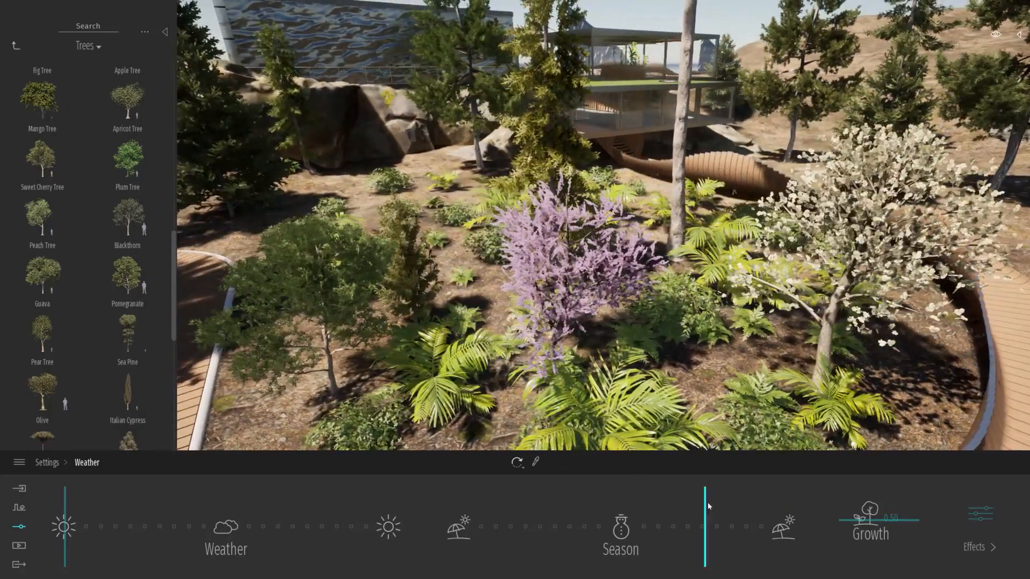
{"action": "left_click_drag", "start_coordinate": [706, 504], "coordinate": [817, 501]}
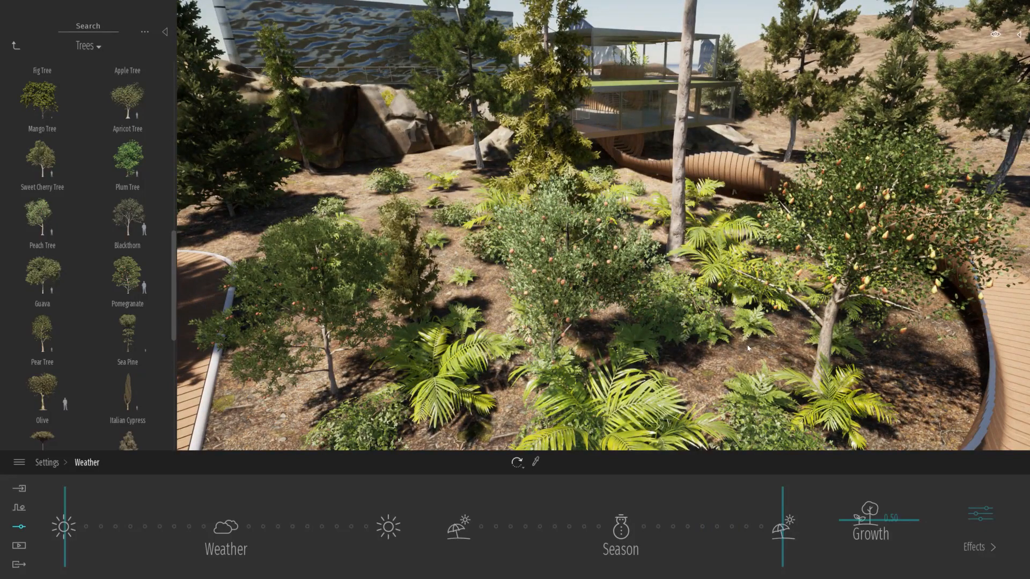
Place Rock 2 from the Rocks library among the ferns and sink it partly into the ground
{"action": "key", "text": "w"}
{"action": "right_click_drag", "start_coordinate": [747, 348], "coordinate": [275, 168]}
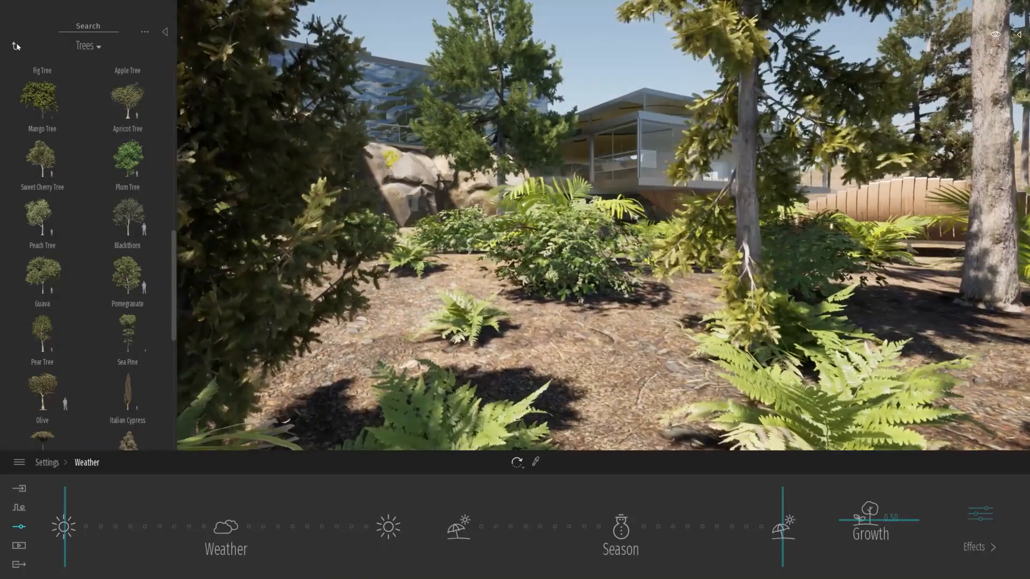
{"action": "left_click", "coordinate": [16, 45]}
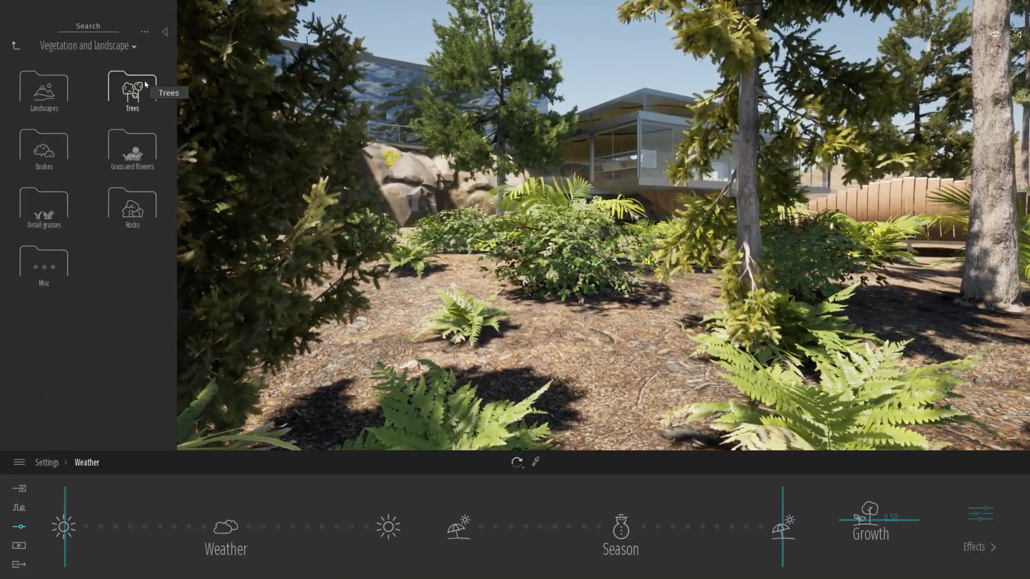
{"action": "left_click", "coordinate": [128, 152]}
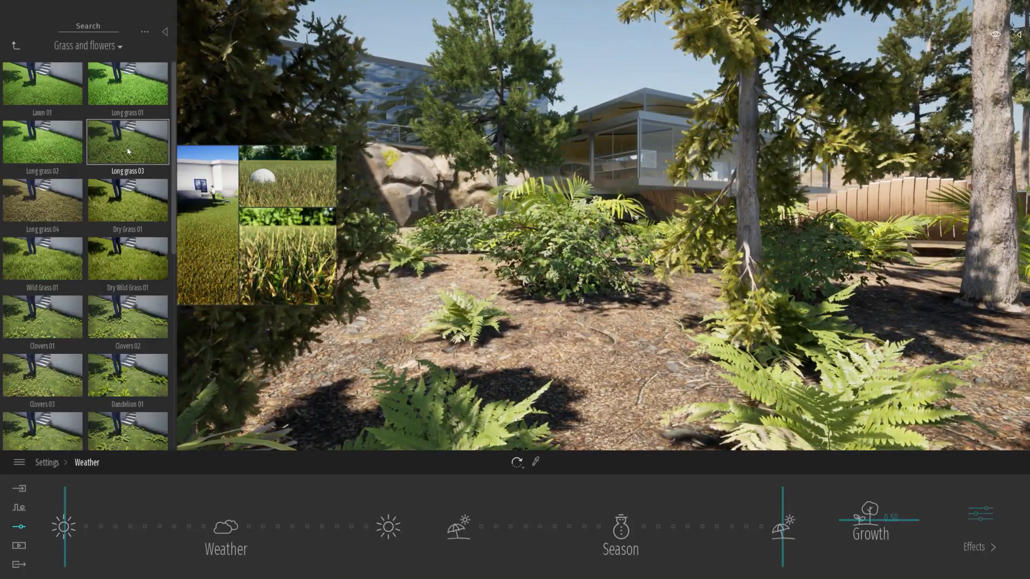
{"action": "left_click", "coordinate": [14, 47]}
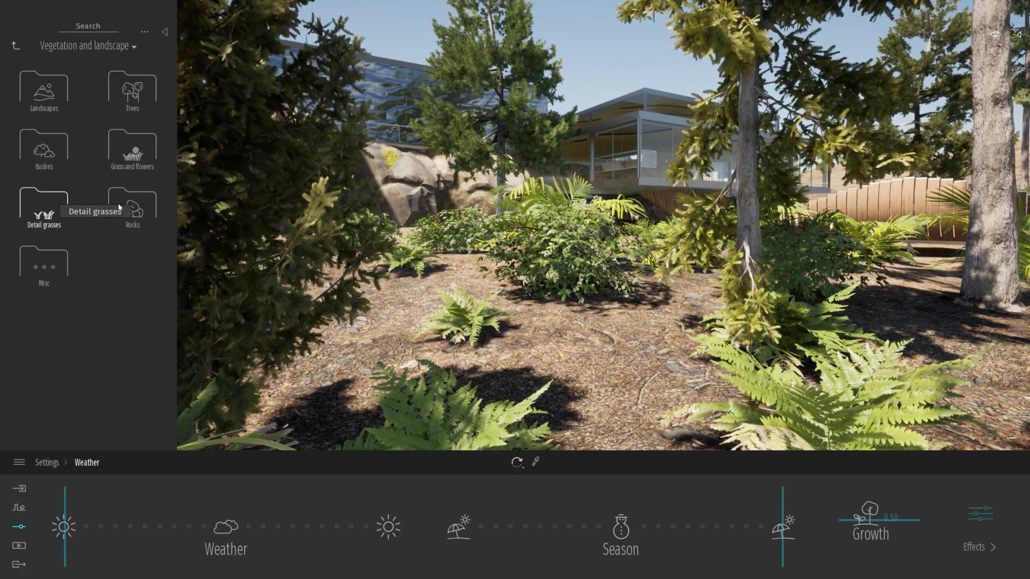
{"action": "left_click", "coordinate": [40, 200]}
{"action": "left_click_drag", "start_coordinate": [126, 86], "coordinate": [657, 373]}
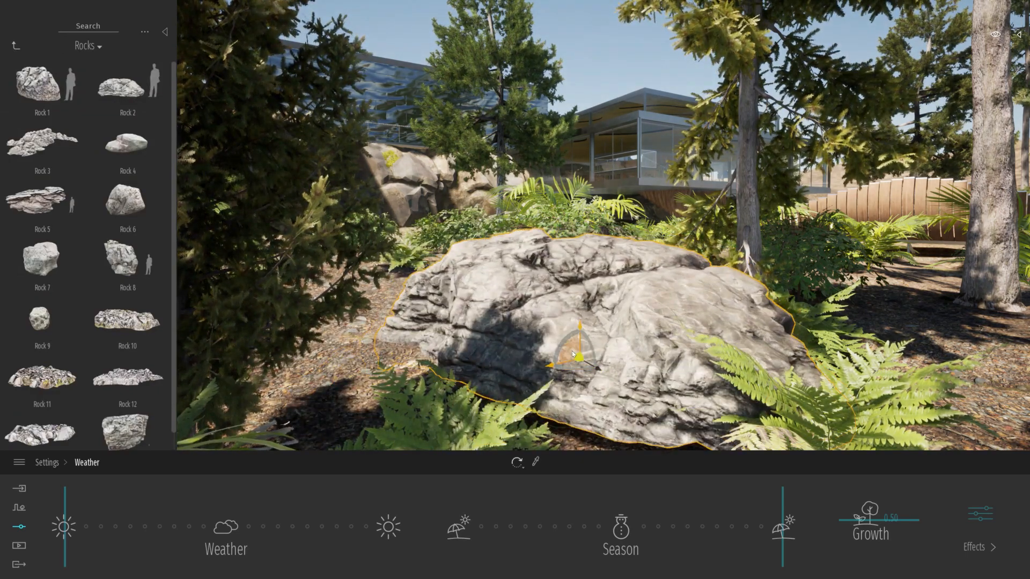
{"action": "left_click_drag", "start_coordinate": [571, 350], "coordinate": [611, 397]}
{"action": "key", "text": "Delete"}
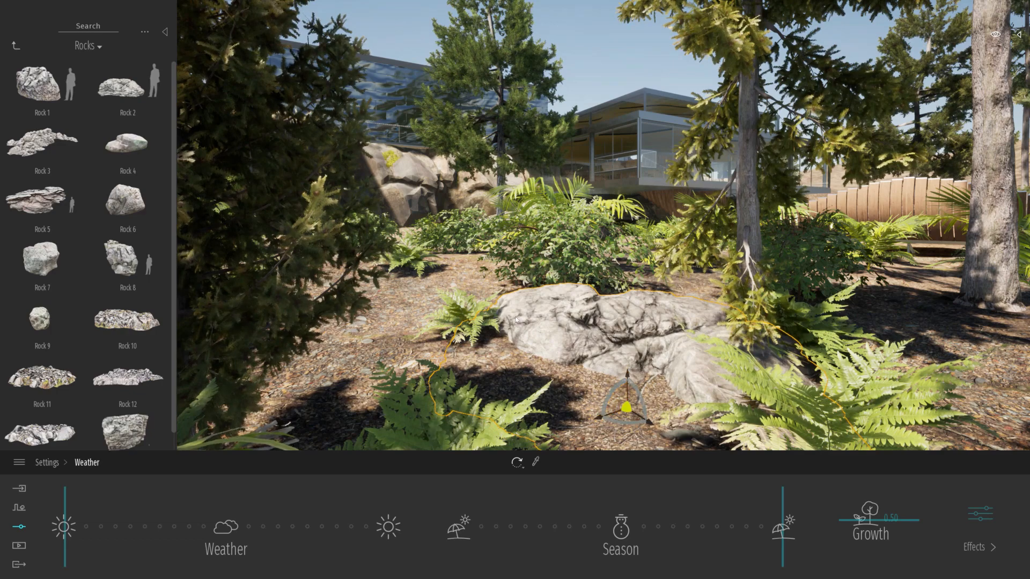
Place Fallen tree 1 from the Misc vegetation library on the ground beside the rock
{"action": "left_click", "coordinate": [16, 46]}
{"action": "left_click", "coordinate": [43, 260]}
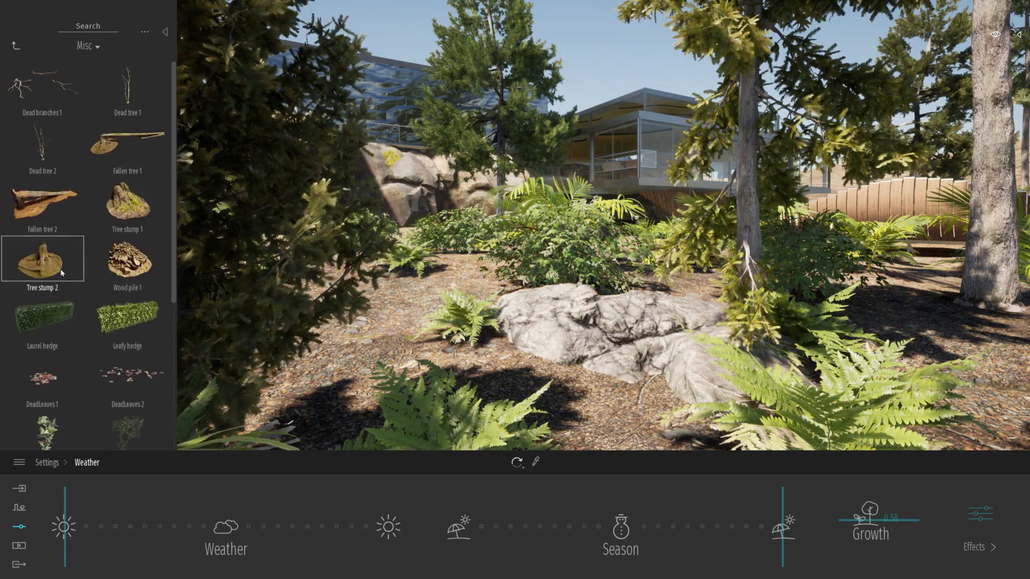
{"action": "left_click_drag", "start_coordinate": [127, 142], "coordinate": [357, 327]}
{"action": "key", "text": "w"}
{"action": "right_click_drag", "start_coordinate": [357, 327], "coordinate": [284, 361]}
Open the Vegetation scatter tool with the whole site and surrounding hills in view
{"action": "key", "text": "d"}
{"action": "key", "text": "s"}
{"action": "key", "text": "s"}
{"action": "right_click_drag", "start_coordinate": [625, 325], "coordinate": [662, 301]}
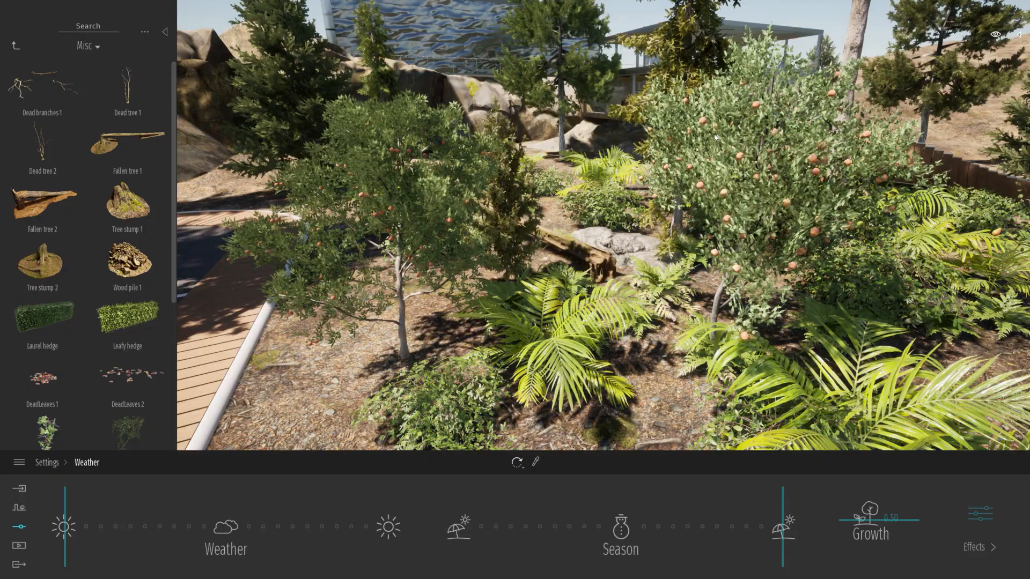
{"action": "key", "text": "s"}
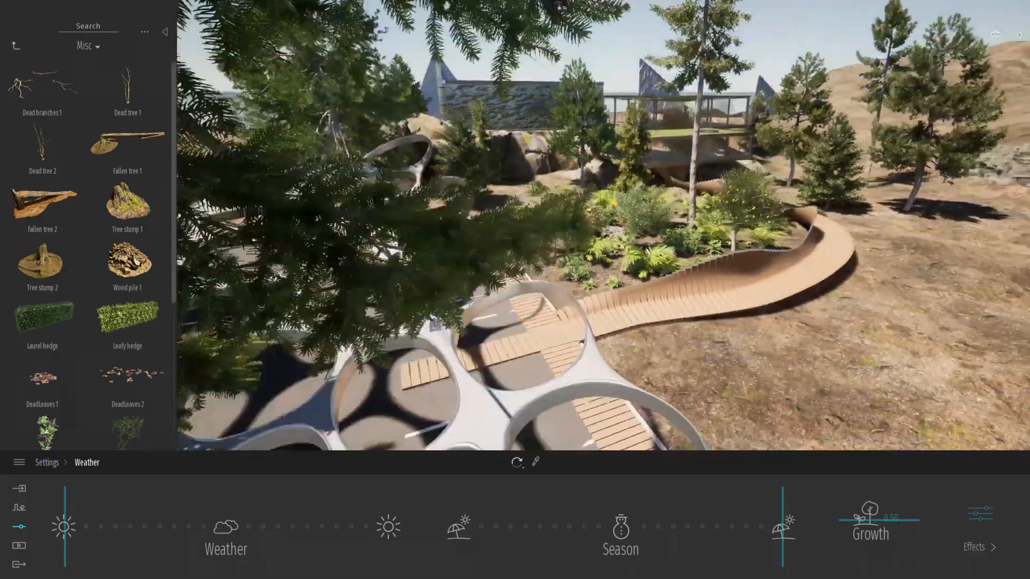
{"action": "key", "text": "s"}
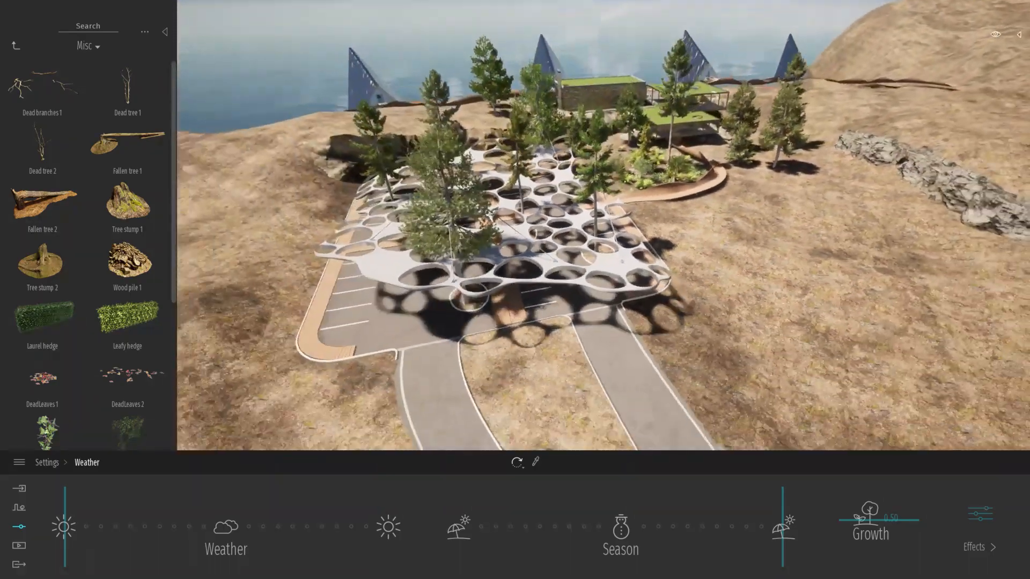
{"action": "key", "text": "s"}
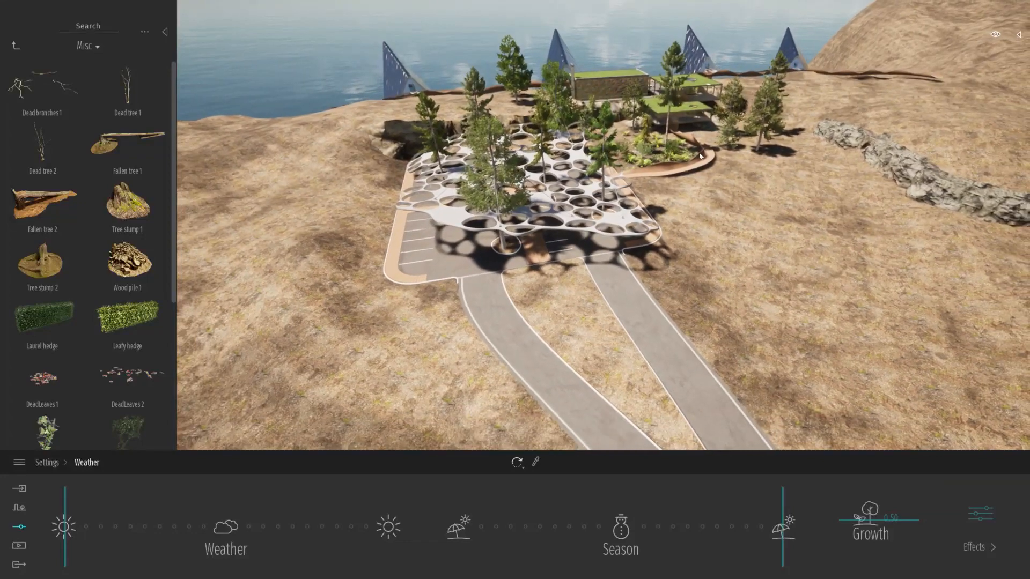
{"action": "left_click", "coordinate": [18, 507]}
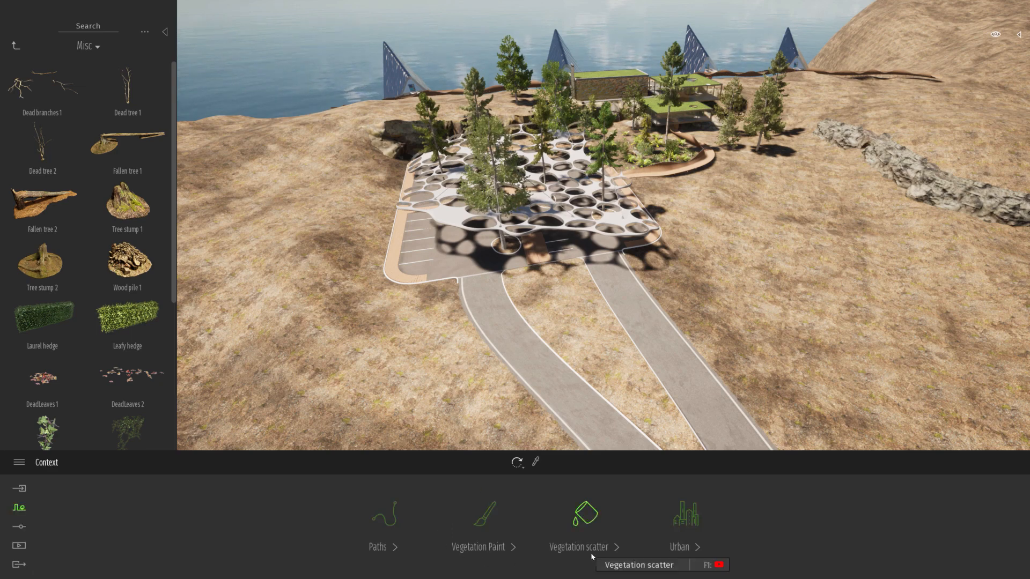
{"action": "left_click", "coordinate": [591, 520]}
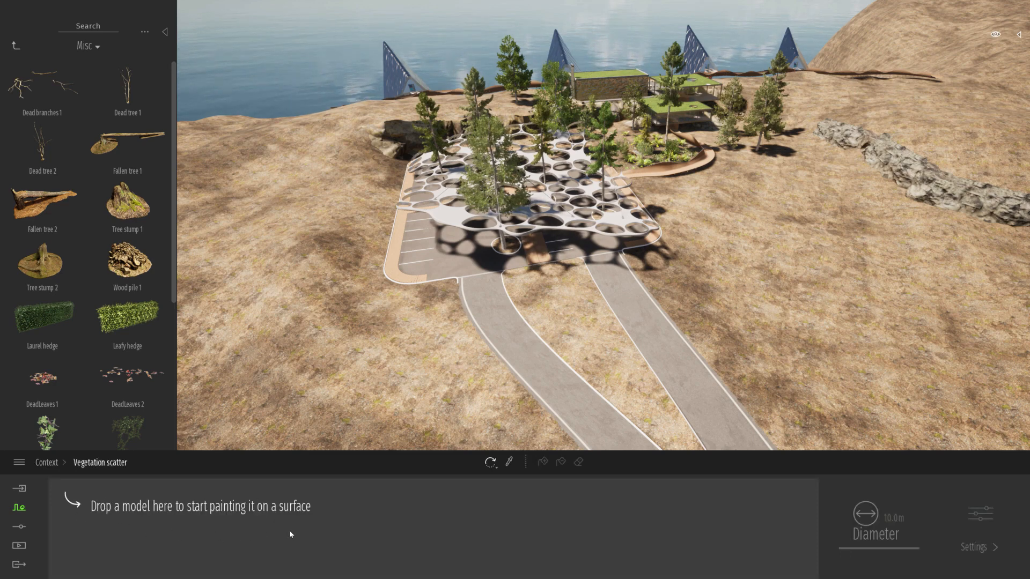
Add Norway Spruce, Colorado Spruce and Austrian Pine to the vegetation scatter palette
{"action": "left_click", "coordinate": [15, 46]}
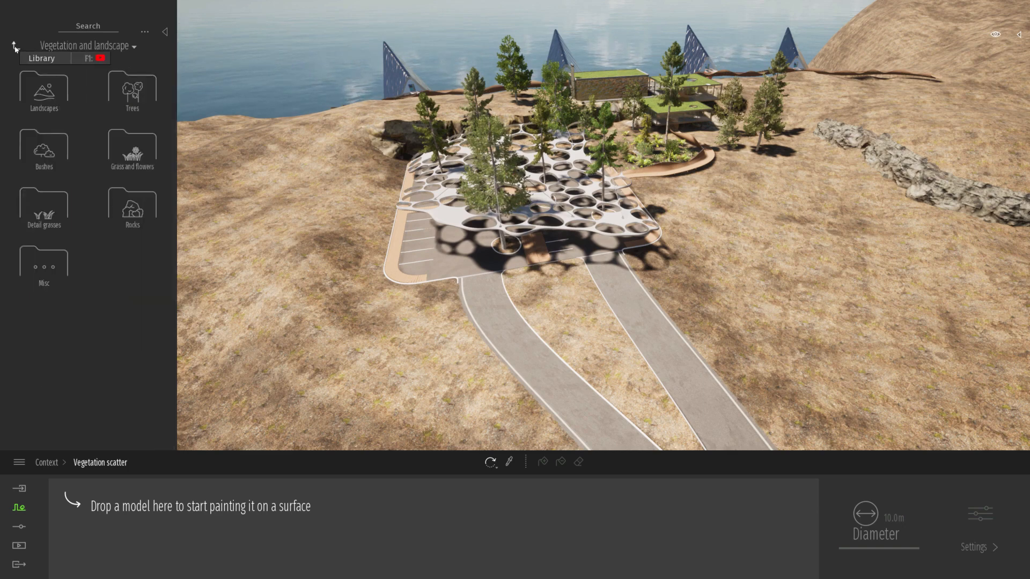
{"action": "left_click", "coordinate": [137, 94]}
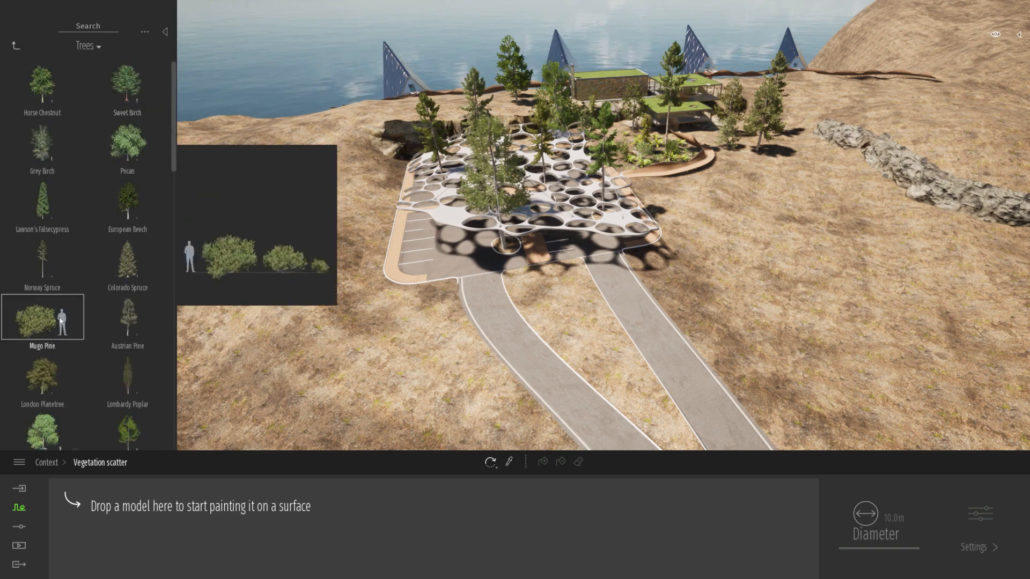
{"action": "left_click_drag", "start_coordinate": [49, 263], "coordinate": [105, 515]}
{"action": "left_click_drag", "start_coordinate": [123, 244], "coordinate": [128, 499]}
{"action": "left_click_drag", "start_coordinate": [128, 260], "coordinate": [243, 548]}
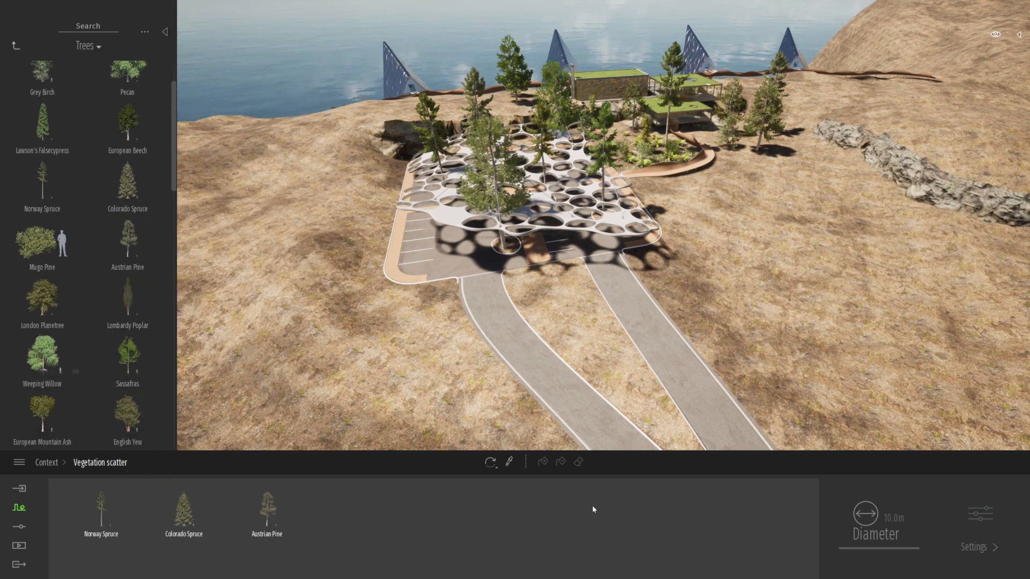
Select all three scatter species and fill the hilly terrain beside the road with them
{"action": "left_click", "coordinate": [104, 513]}
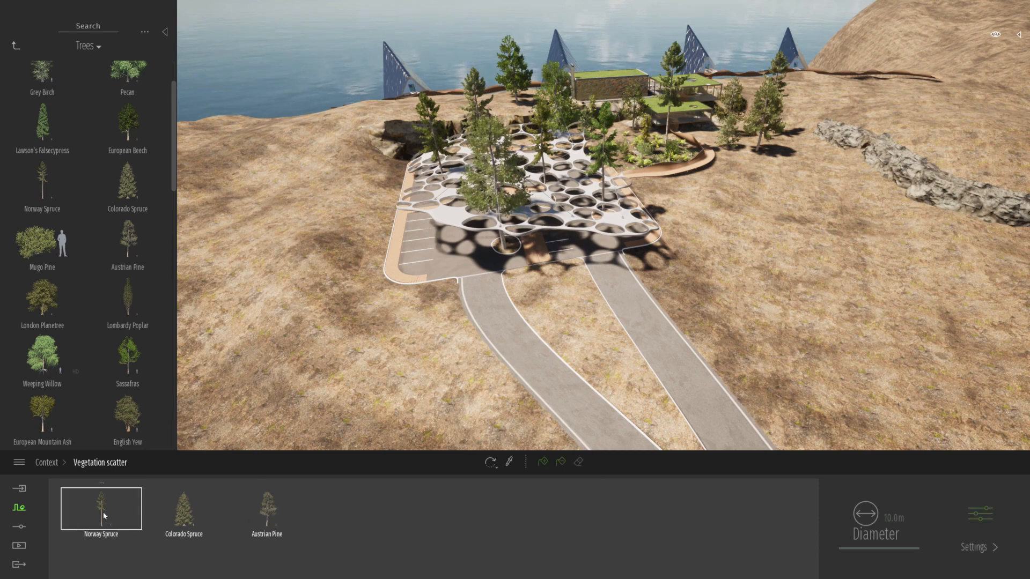
{"action": "left_click", "coordinate": [272, 516]}
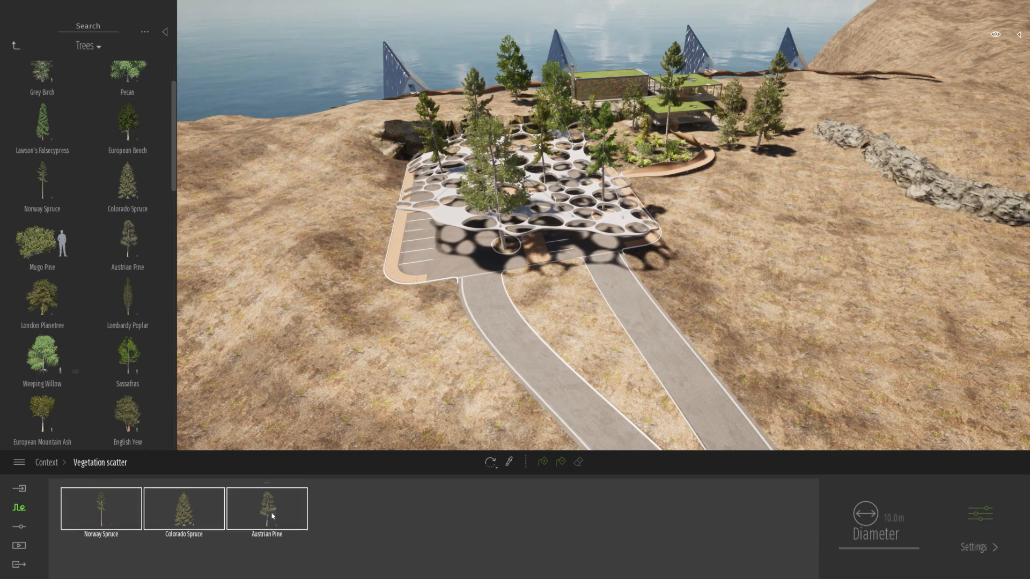
{"action": "left_click", "coordinate": [543, 462]}
{"action": "right_click_drag", "start_coordinate": [610, 420], "coordinate": [642, 392]}
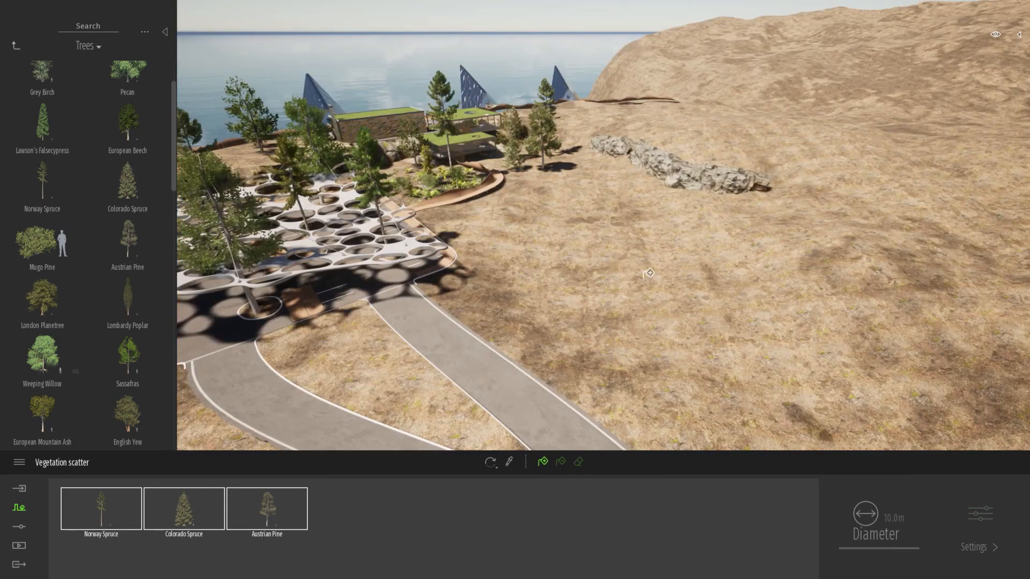
{"action": "left_click", "coordinate": [649, 273]}
{"action": "right_click_drag", "start_coordinate": [602, 322], "coordinate": [677, 266]}
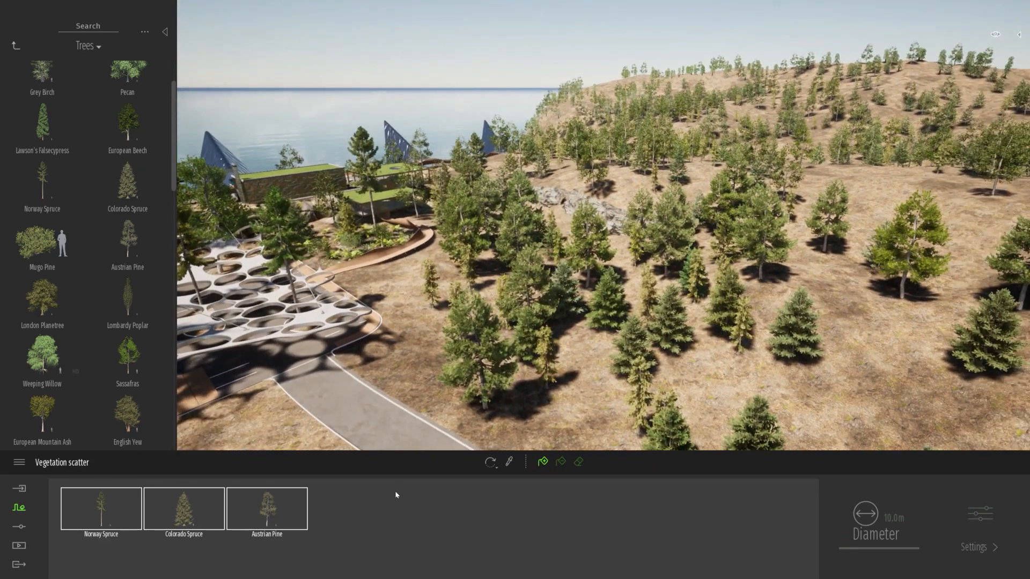
Increase the density of the scattered forest with repeated fills on the same terrain
{"action": "right_click_drag", "start_coordinate": [485, 342], "coordinate": [485, 342]}
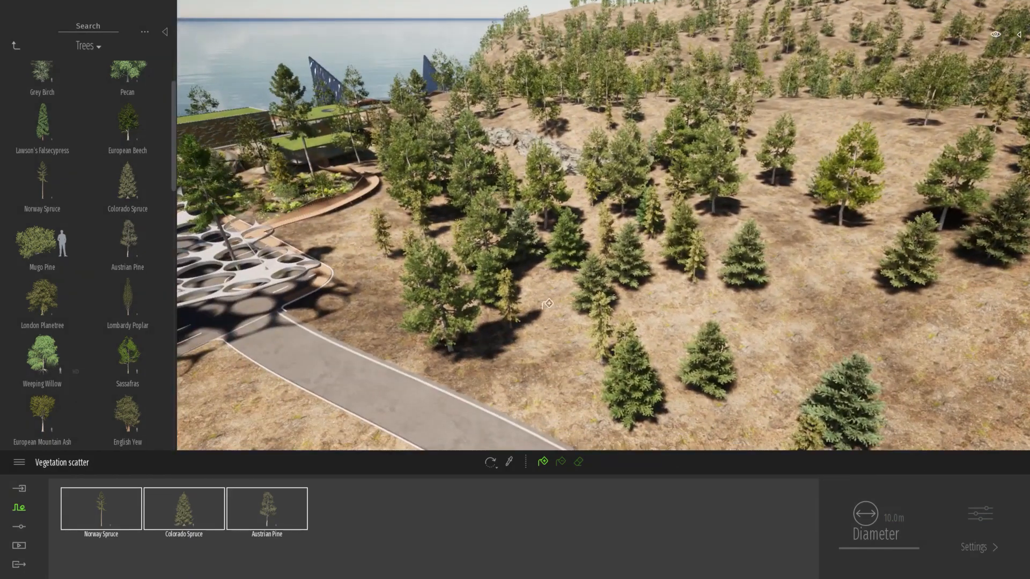
{"action": "left_click", "coordinate": [547, 304]}
{"action": "left_click", "coordinate": [571, 303]}
{"action": "left_click", "coordinate": [566, 347]}
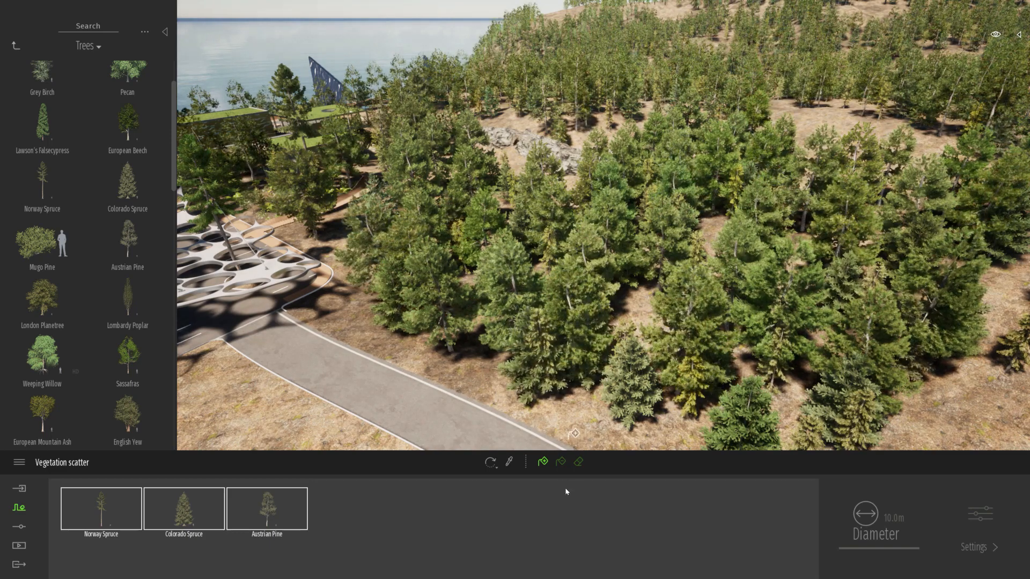
Thin out the scattered forest by reducing its density twice
{"action": "left_click", "coordinate": [560, 462]}
{"action": "left_click", "coordinate": [653, 110]}
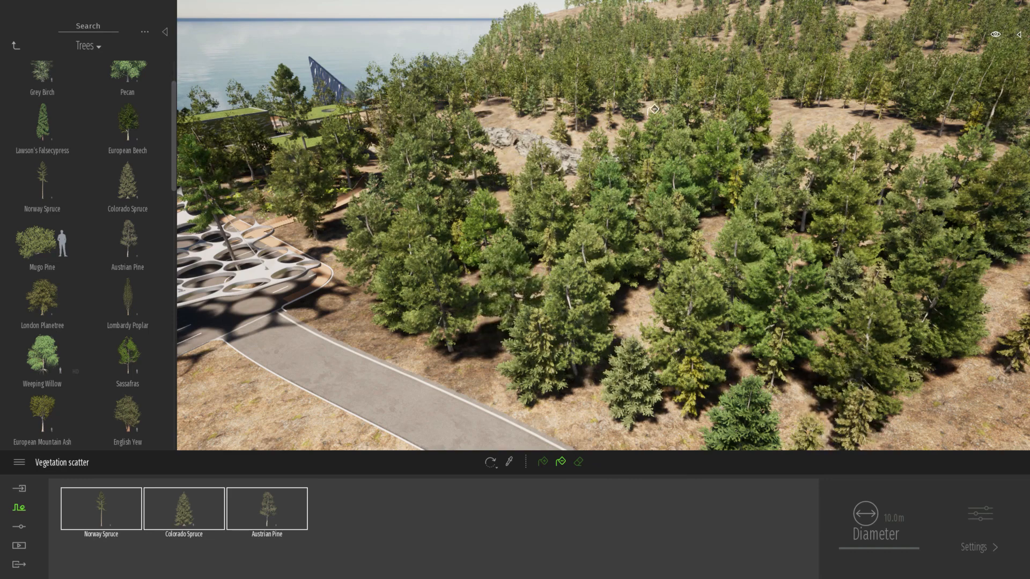
{"action": "left_click", "coordinate": [652, 109]}
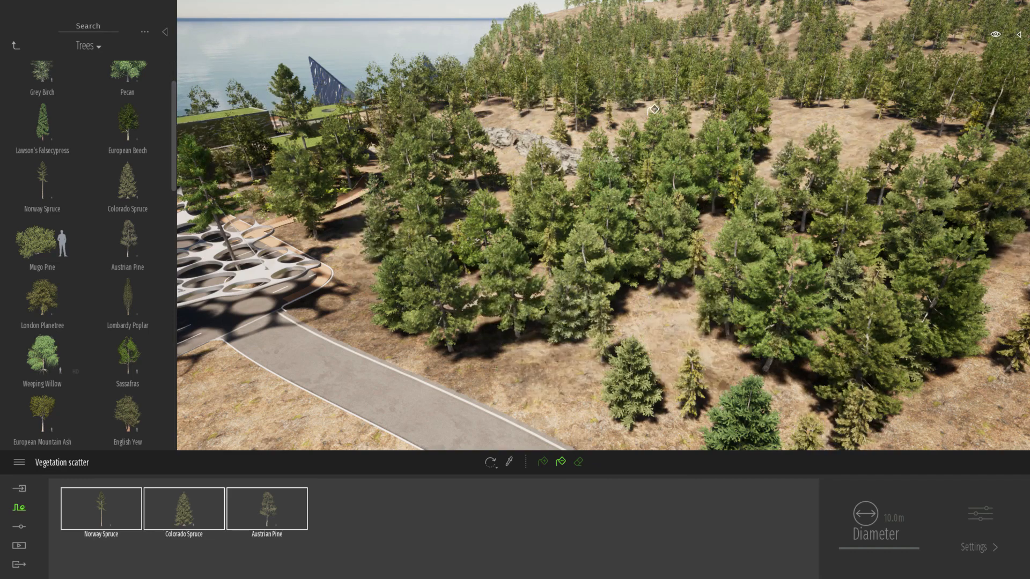
Erase scattered trees with a 10 m diameter brush to open a clearing beside the road
{"action": "left_click", "coordinate": [578, 462]}
{"action": "left_click", "coordinate": [597, 417]}
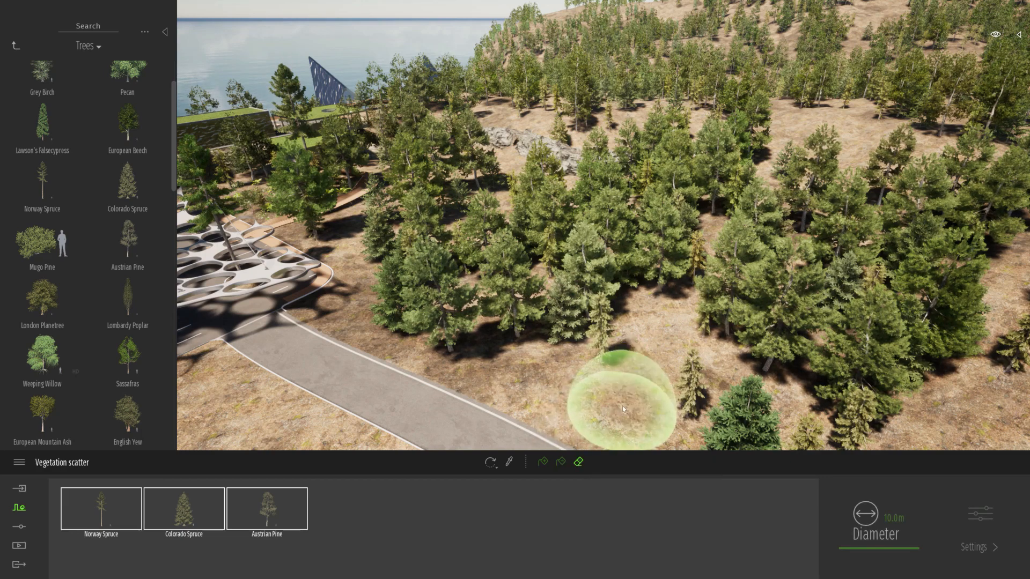
{"action": "mouse_move", "coordinate": [572, 331]}
{"action": "left_mouse_down"}
{"action": "mouse_move", "coordinate": [565, 323]}
{"action": "mouse_move", "coordinate": [496, 332]}
{"action": "mouse_move", "coordinate": [510, 262]}
{"action": "left_mouse_up"}
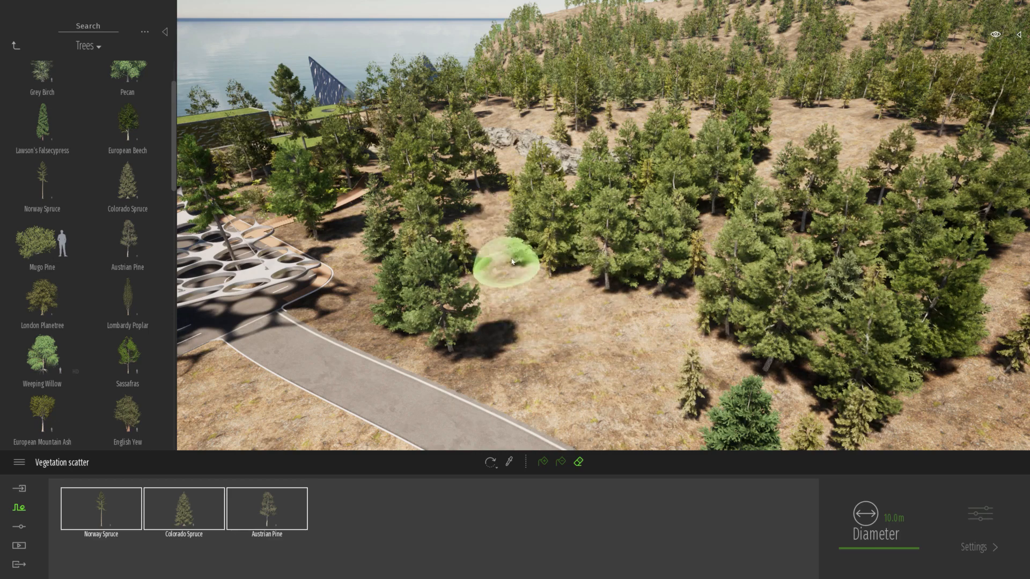
{"action": "key", "text": "Escape"}
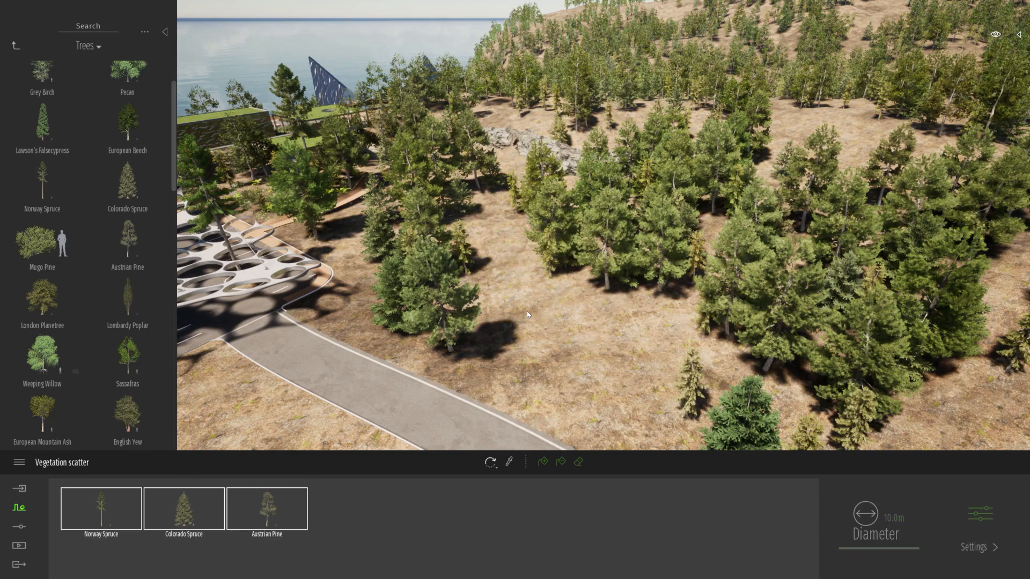
Deselect the scattered vegetation, select it from the scene list, and reselect it through one of its trees
{"action": "key", "text": "Escape"}
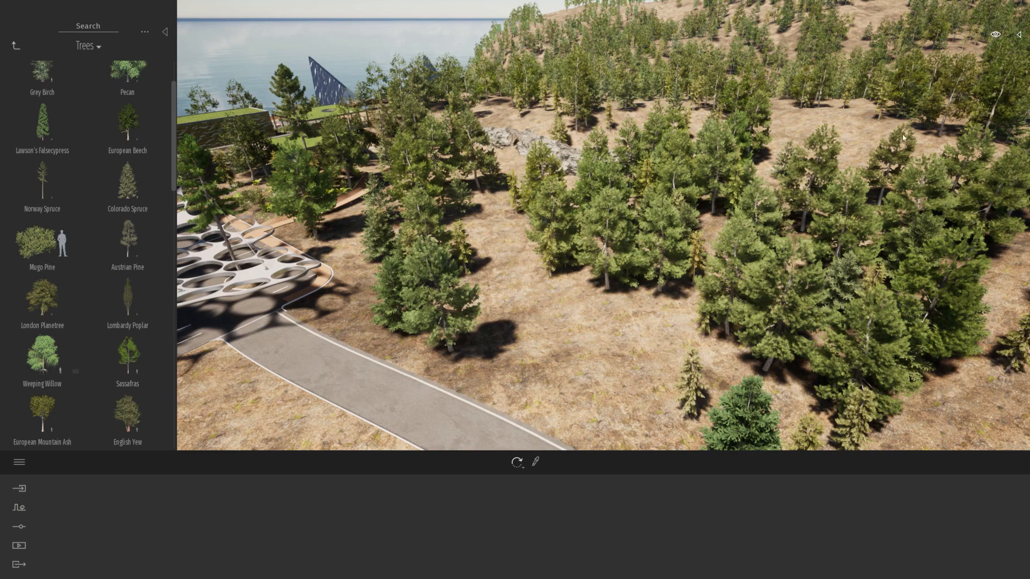
{"action": "left_click", "coordinate": [1019, 35]}
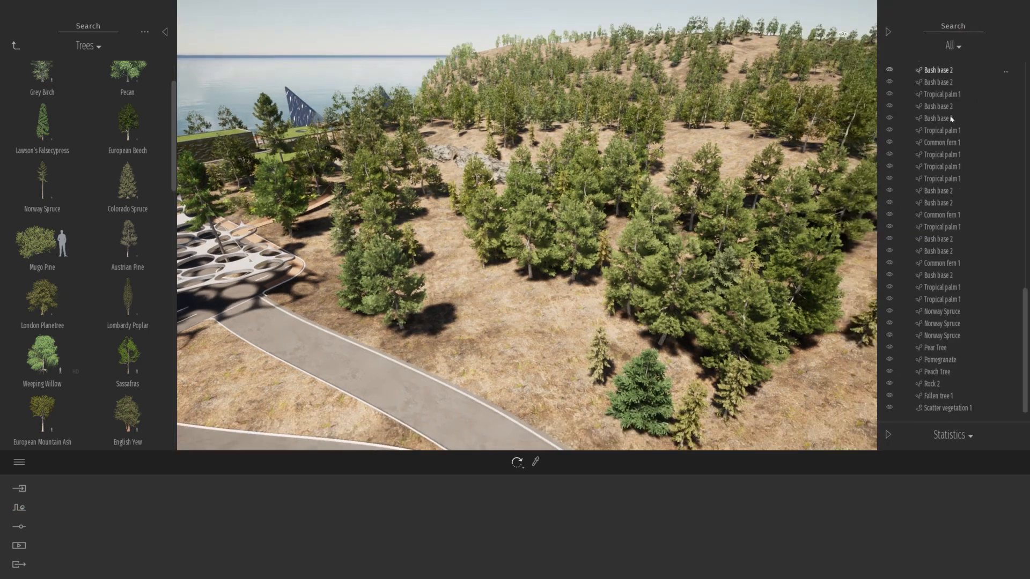
{"action": "left_click", "coordinate": [944, 408]}
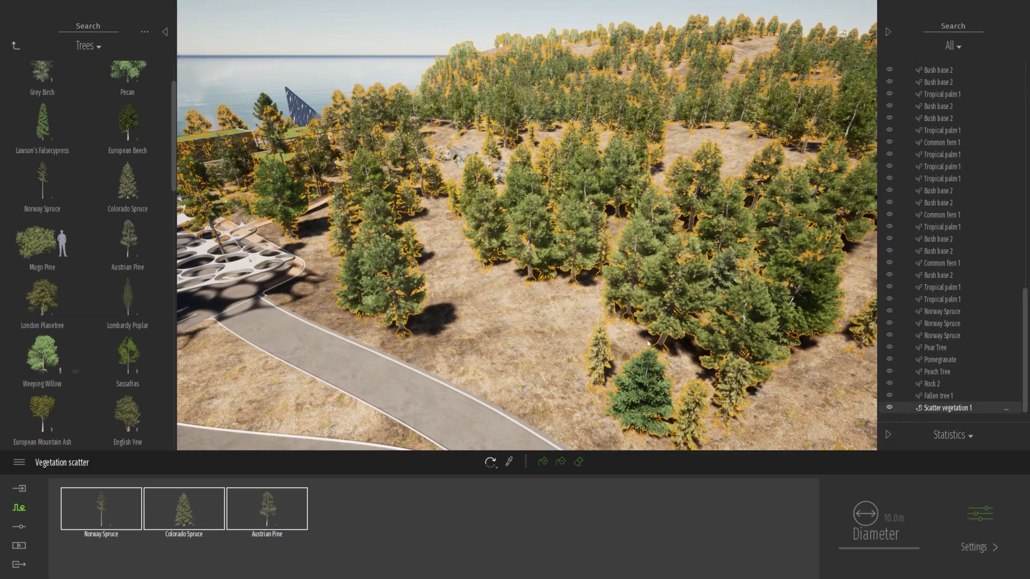
{"action": "left_click", "coordinate": [557, 293]}
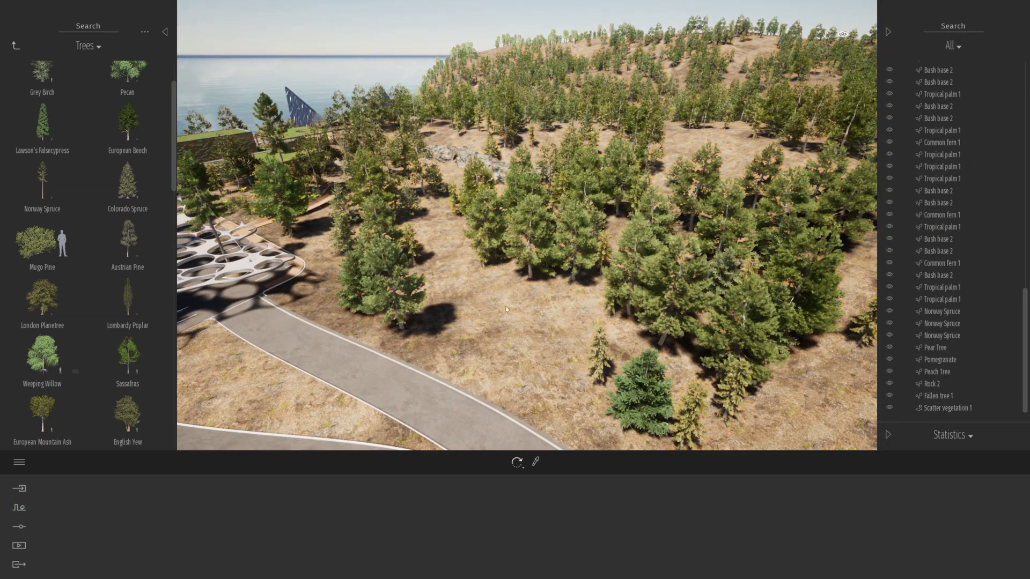
{"action": "left_click", "coordinate": [529, 217]}
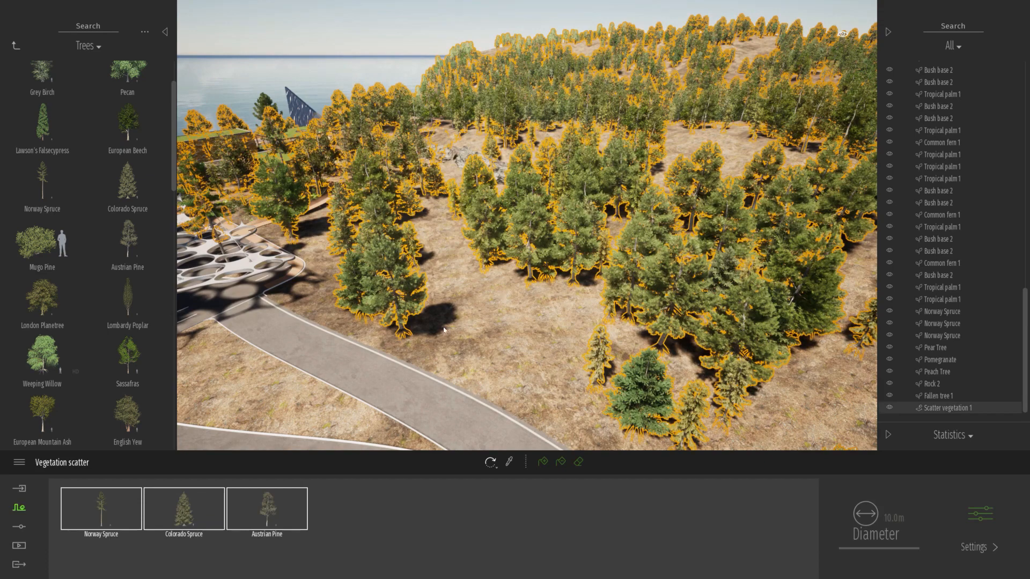
Add Common fern 2 from the Bushes library to the existing vegetation scatter palette
{"action": "left_click", "coordinate": [15, 46]}
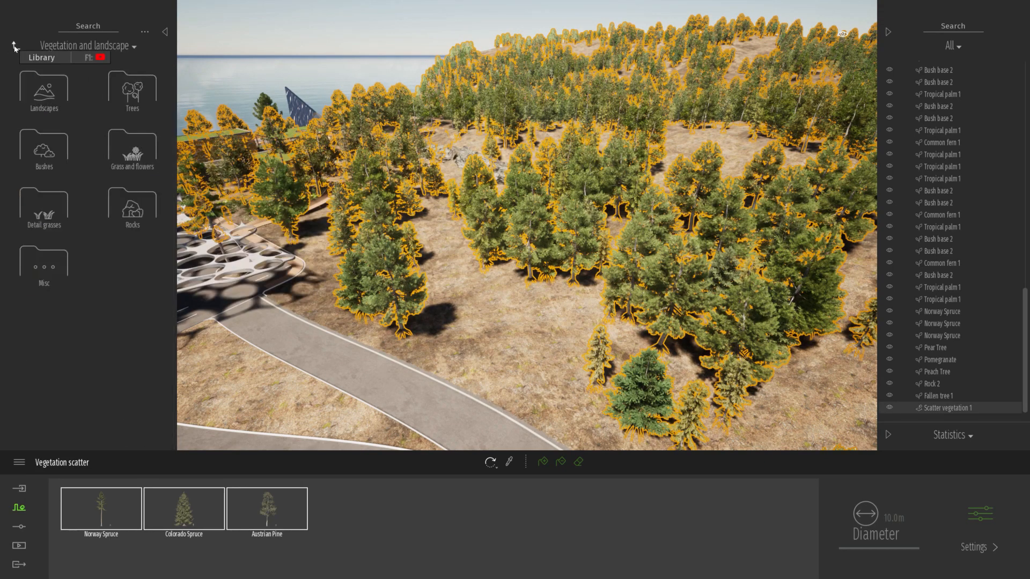
{"action": "left_click", "coordinate": [44, 161]}
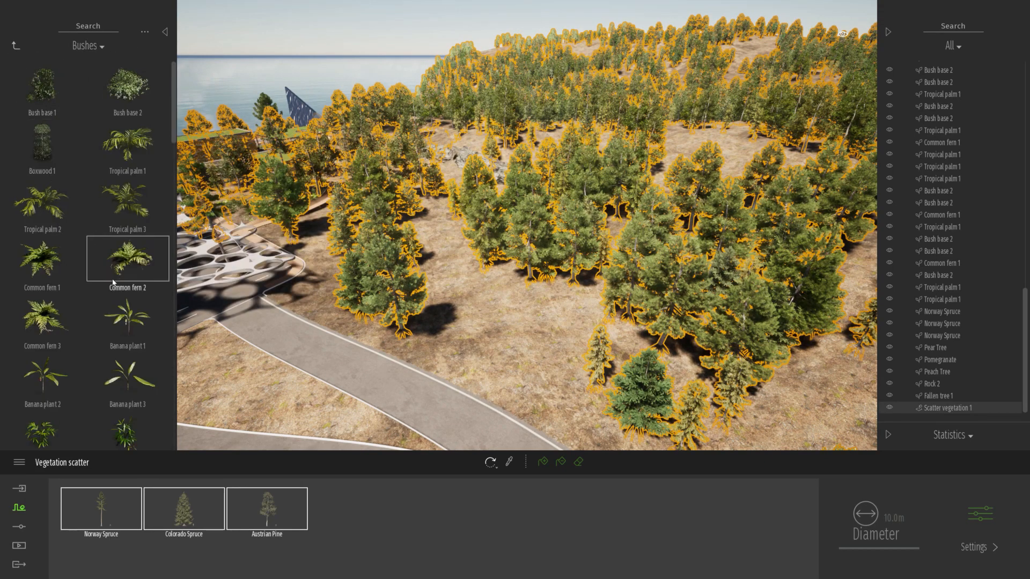
{"action": "scroll", "coordinate": [114, 279], "scroll_direction": "down", "scroll_amount": 1}
{"action": "left_click_drag", "start_coordinate": [318, 517], "coordinate": [363, 525]}
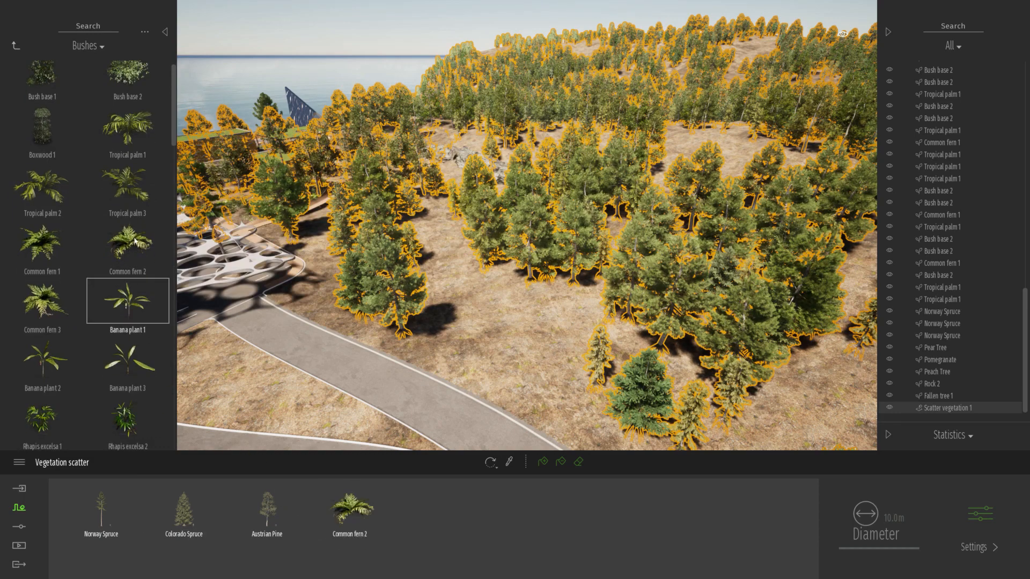
Add Bush base 2 to the scatter palette and fill the hillside terrain with Common fern 2 and Bush base 2 together
{"action": "scroll", "coordinate": [128, 252], "scroll_direction": "up", "scroll_amount": 1}
{"action": "left_click_drag", "start_coordinate": [127, 88], "coordinate": [408, 550]}
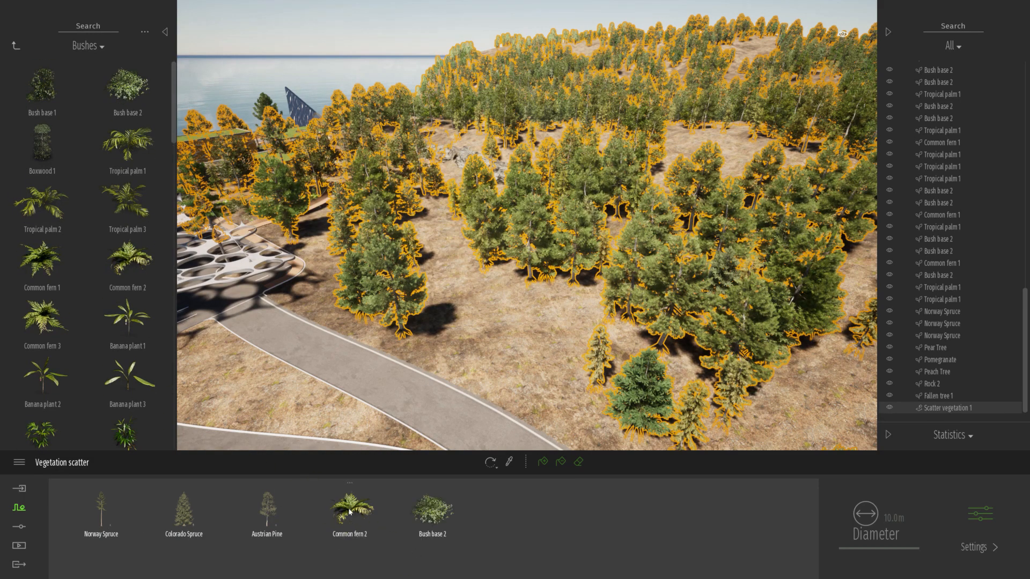
{"action": "left_click", "coordinate": [352, 520]}
{"action": "left_click", "coordinate": [422, 528], "text": "ctrl"}
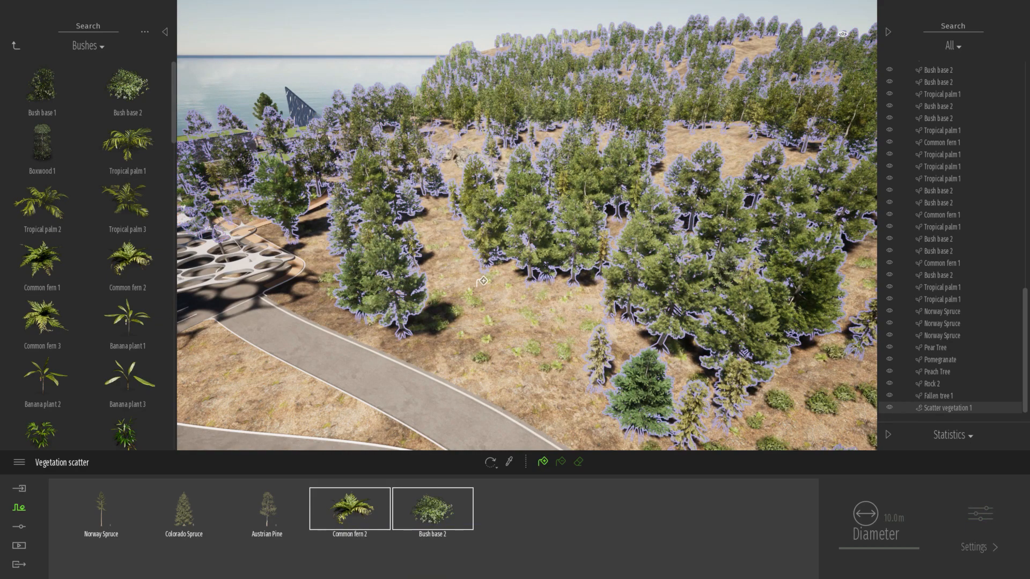
{"action": "left_click", "coordinate": [477, 288]}
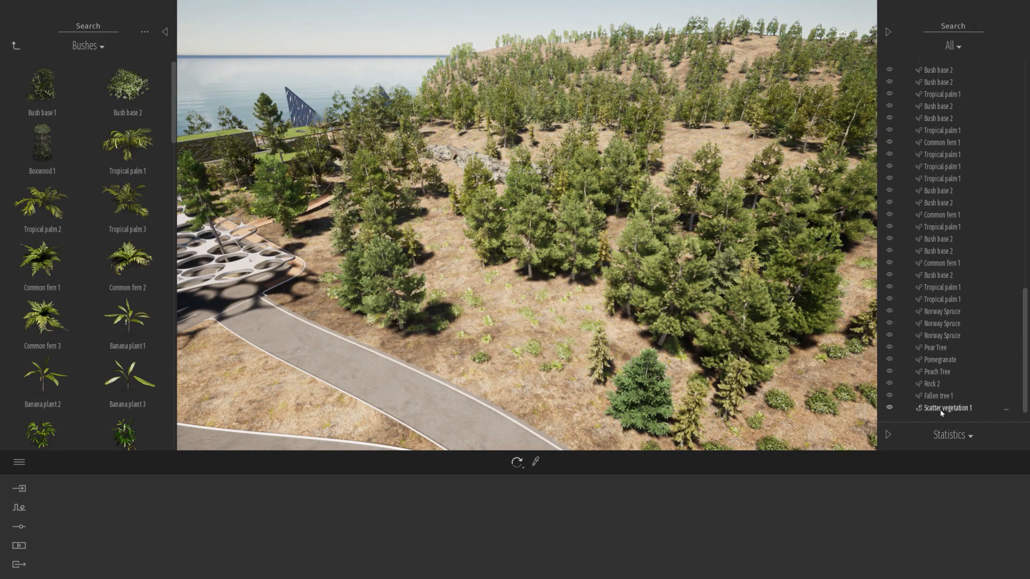
Toggle the visibility of Scatter vegetation 1 off and back on, and deselect it
{"action": "left_click", "coordinate": [955, 408]}
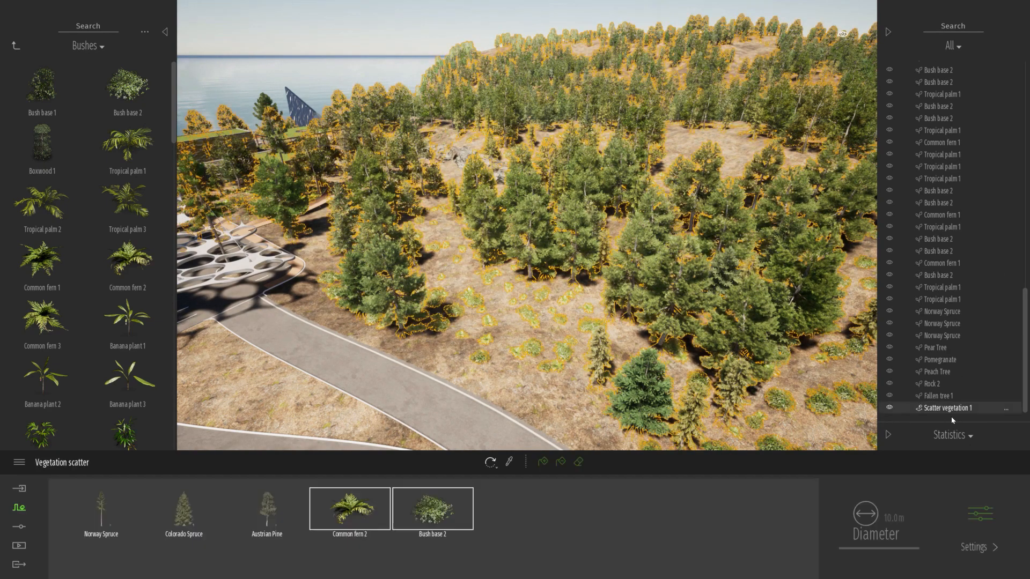
{"action": "left_click", "coordinate": [888, 409]}
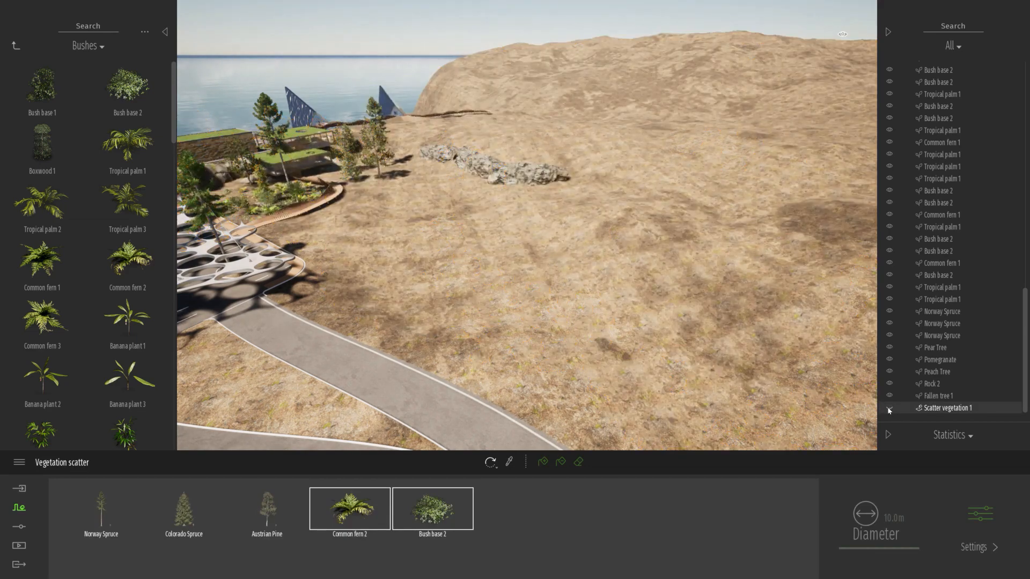
{"action": "left_click", "coordinate": [889, 409]}
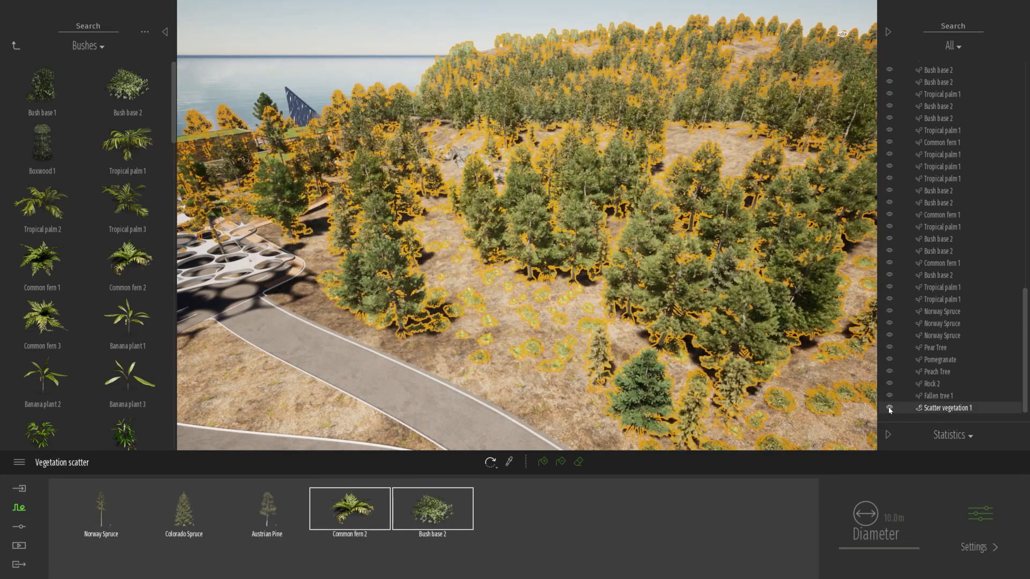
{"action": "key", "text": "Escape"}
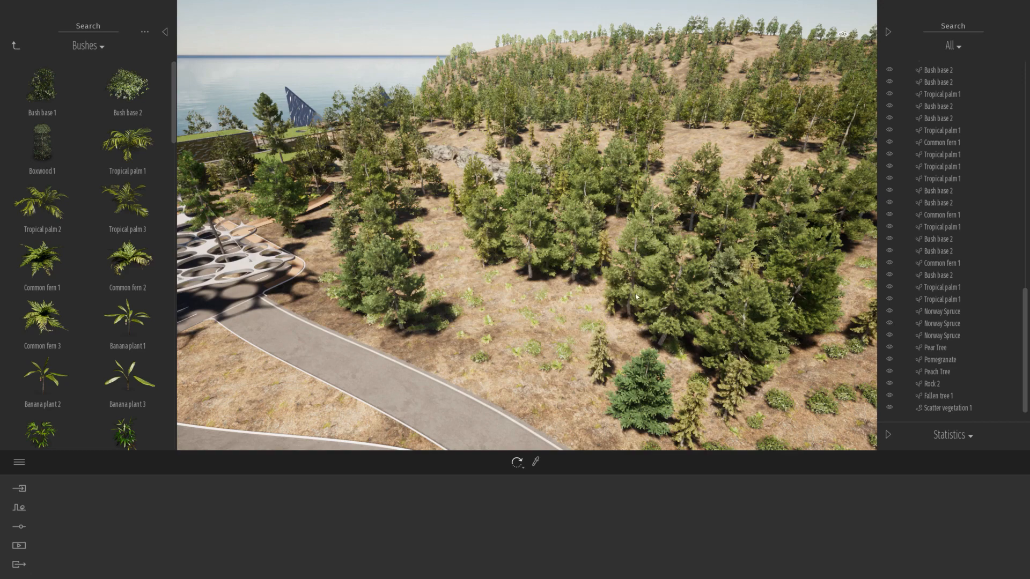
Isolate the SolMarin ground surface under the road to examine its extent, and restore the full scene
{"action": "right_click_drag", "start_coordinate": [694, 264], "coordinate": [601, 276]}
{"action": "key", "text": "s"}
{"action": "key", "text": "w"}
{"action": "right_click_drag", "start_coordinate": [538, 339], "coordinate": [580, 308]}
{"action": "left_click", "coordinate": [580, 308]}
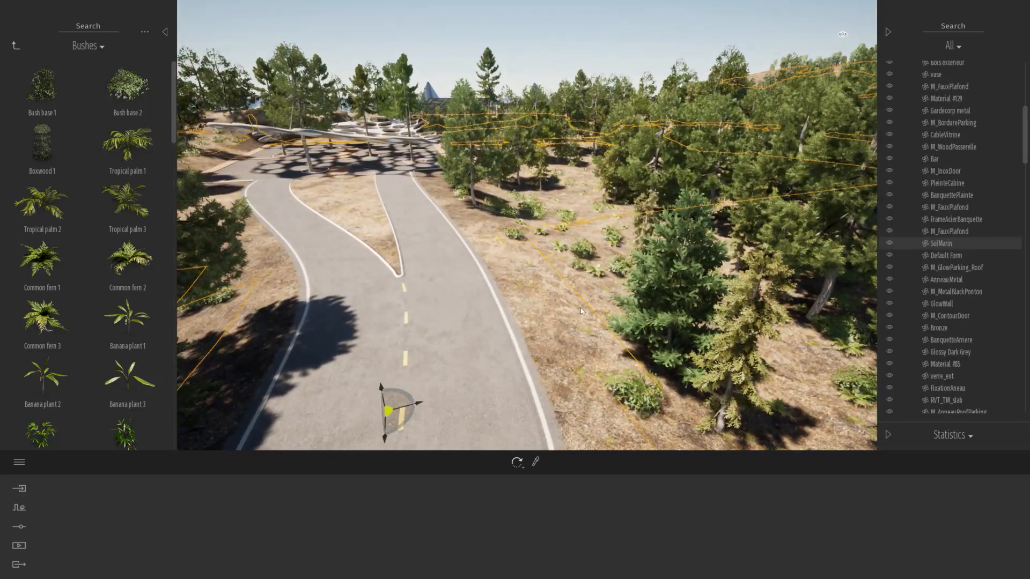
{"action": "middle_click_drag", "start_coordinate": [595, 242], "coordinate": [506, 321], "text": "shift"}
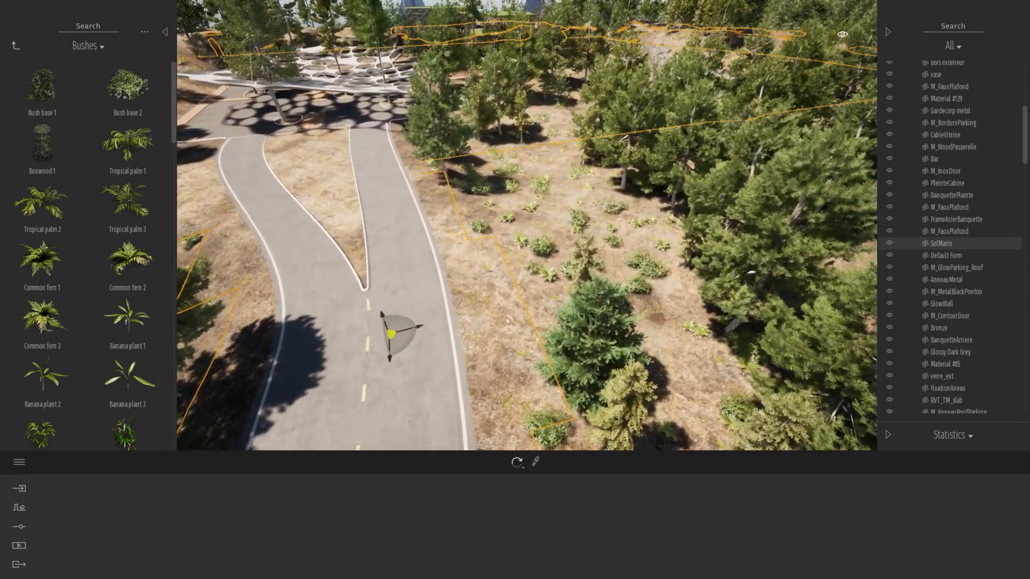
{"action": "right_click", "coordinate": [945, 245]}
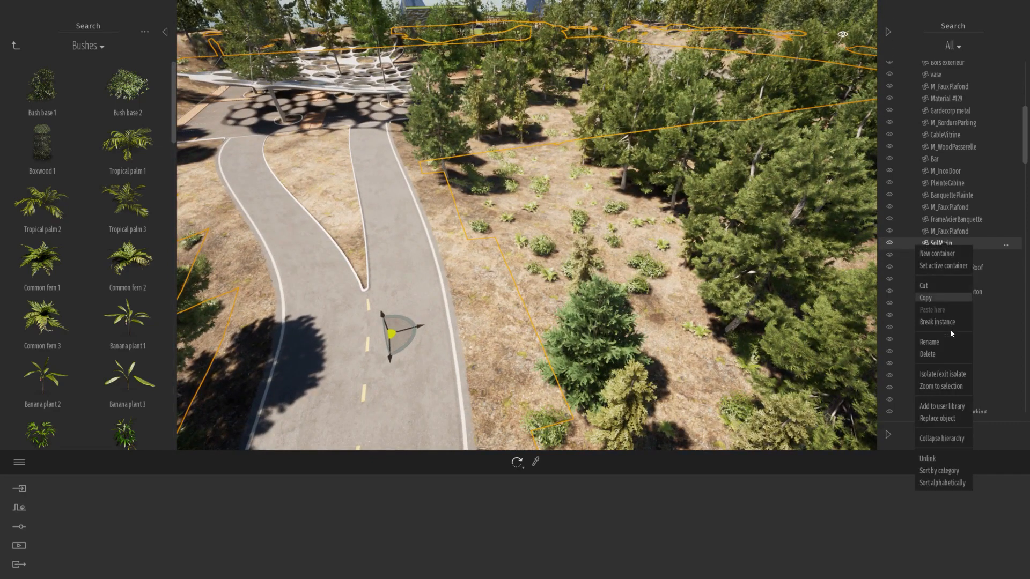
{"action": "left_click", "coordinate": [942, 374]}
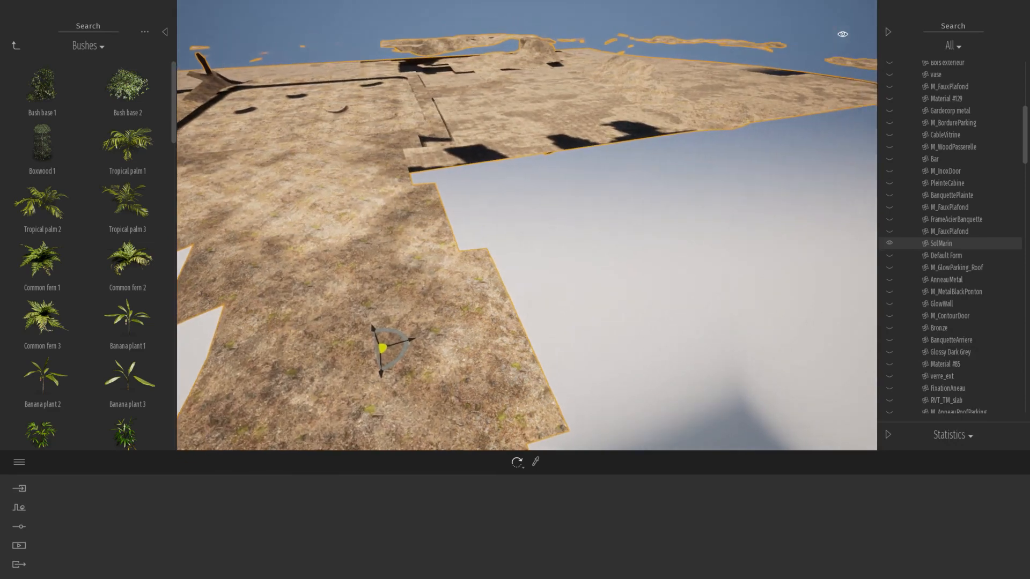
{"action": "right_click_drag", "start_coordinate": [649, 303], "coordinate": [570, 300]}
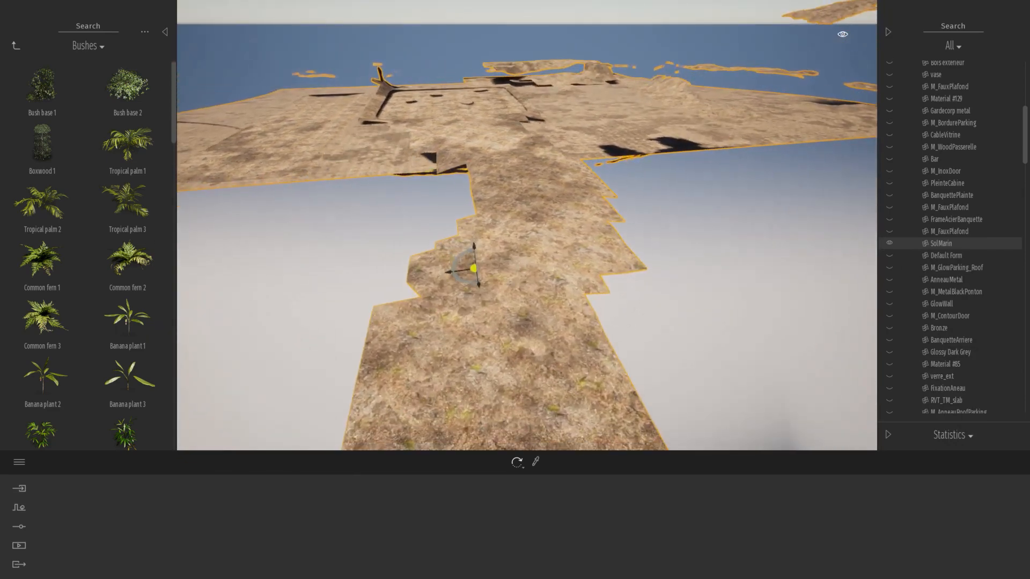
{"action": "right_click", "coordinate": [947, 247]}
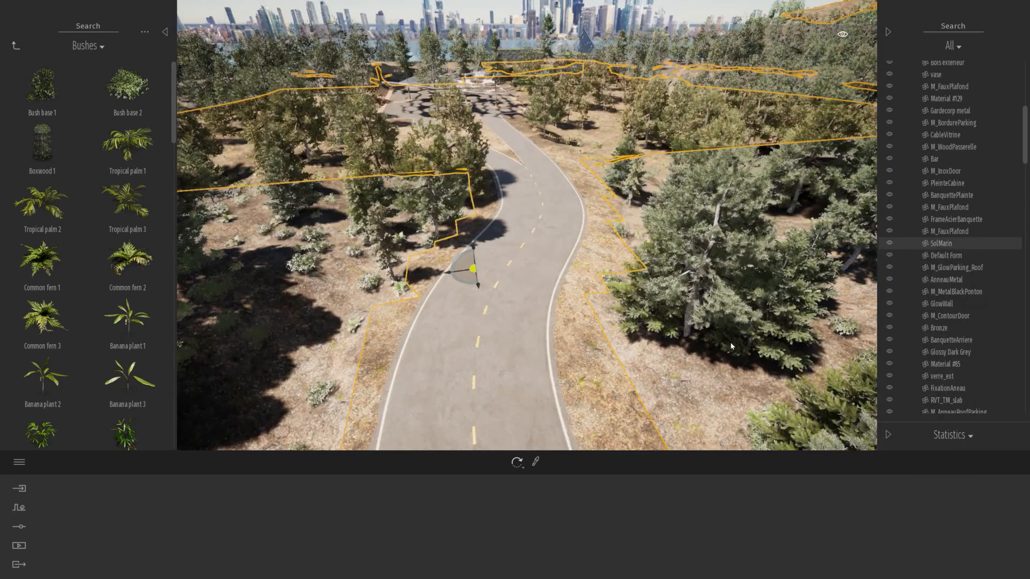
Isolate the Terrain01 surface beside the road to examine its boundaries, restore the full scene, and reselect the terrain
{"action": "key", "text": "w"}
{"action": "right_click_drag", "start_coordinate": [657, 306], "coordinate": [548, 261]}
{"action": "key", "text": "w"}
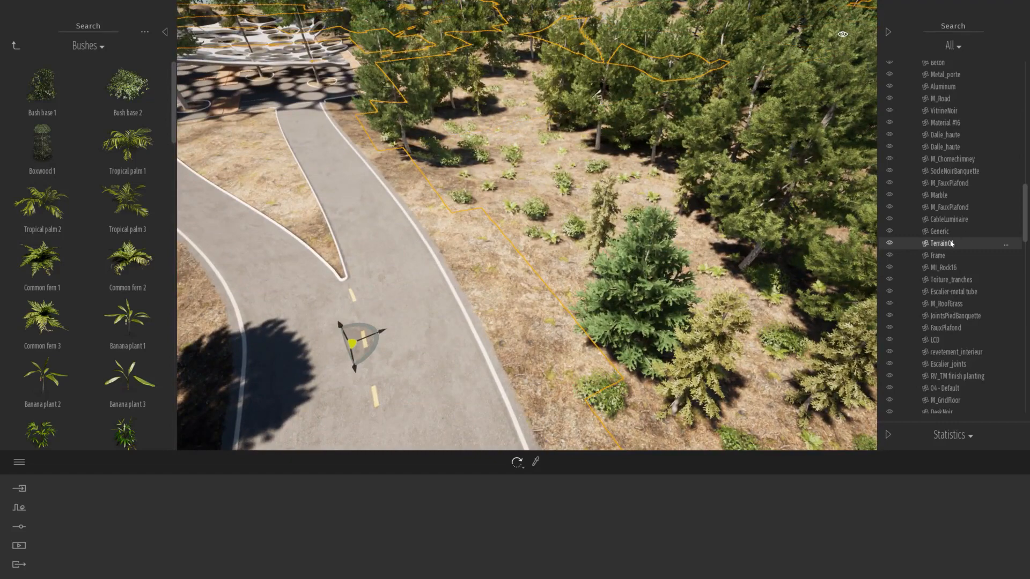
{"action": "right_click", "coordinate": [951, 244]}
{"action": "left_click", "coordinate": [958, 374]}
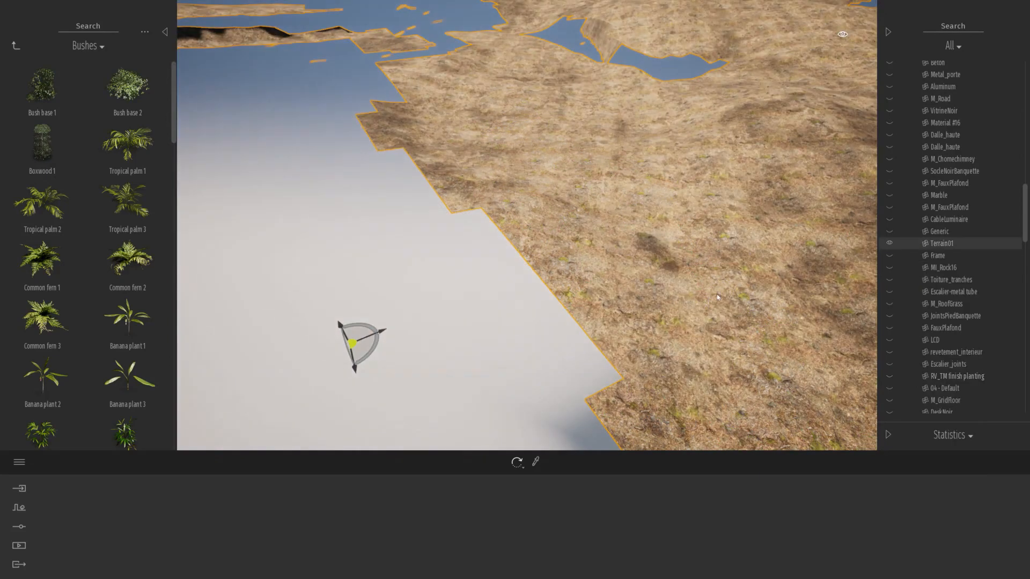
{"action": "right_click_drag", "start_coordinate": [684, 284], "coordinate": [812, 311]}
{"action": "right_click", "coordinate": [937, 244]}
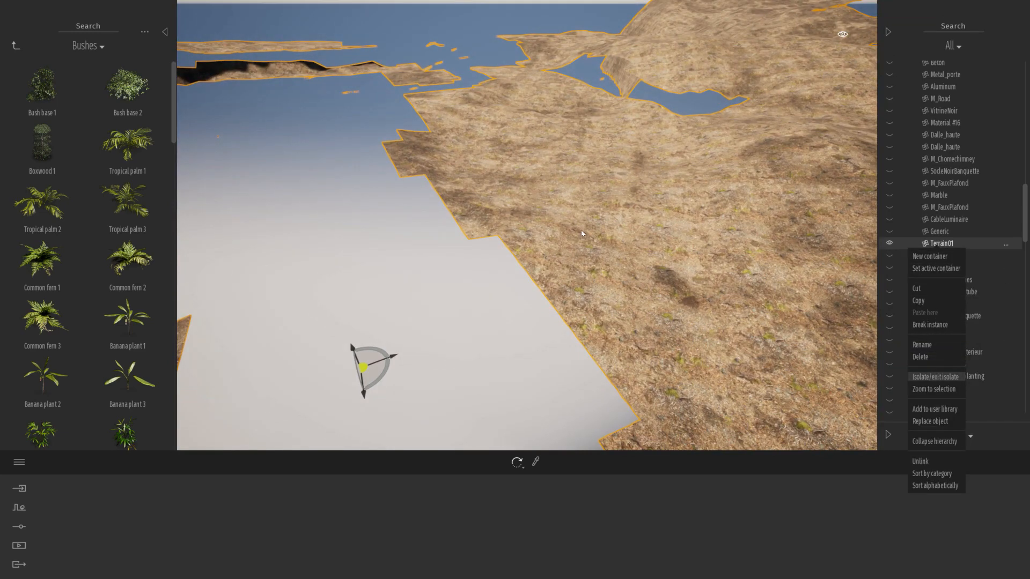
{"action": "key", "text": "Escape"}
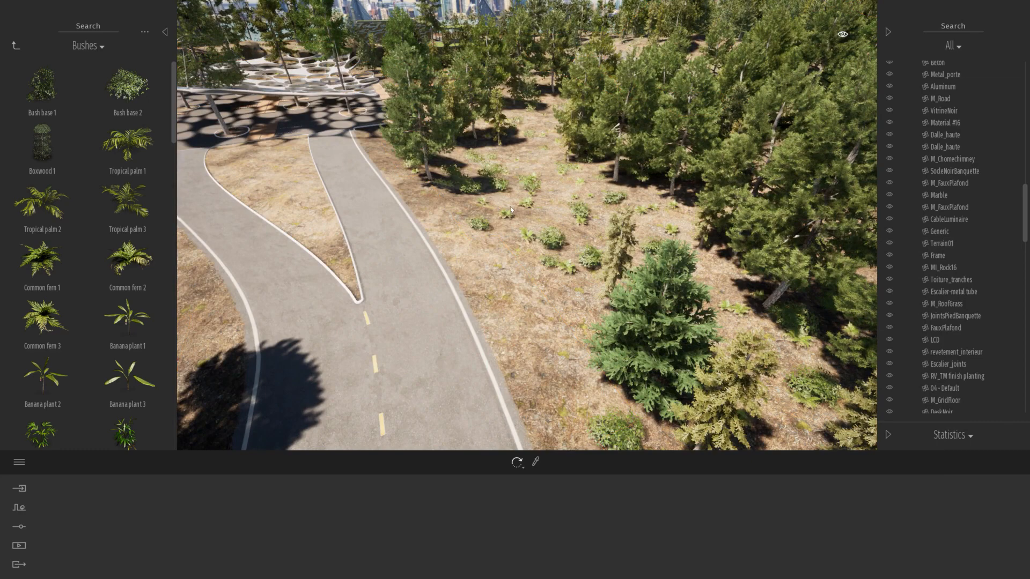
{"action": "left_click", "coordinate": [555, 218]}
{"action": "left_click_drag", "start_coordinate": [647, 241], "coordinate": [368, 161]}
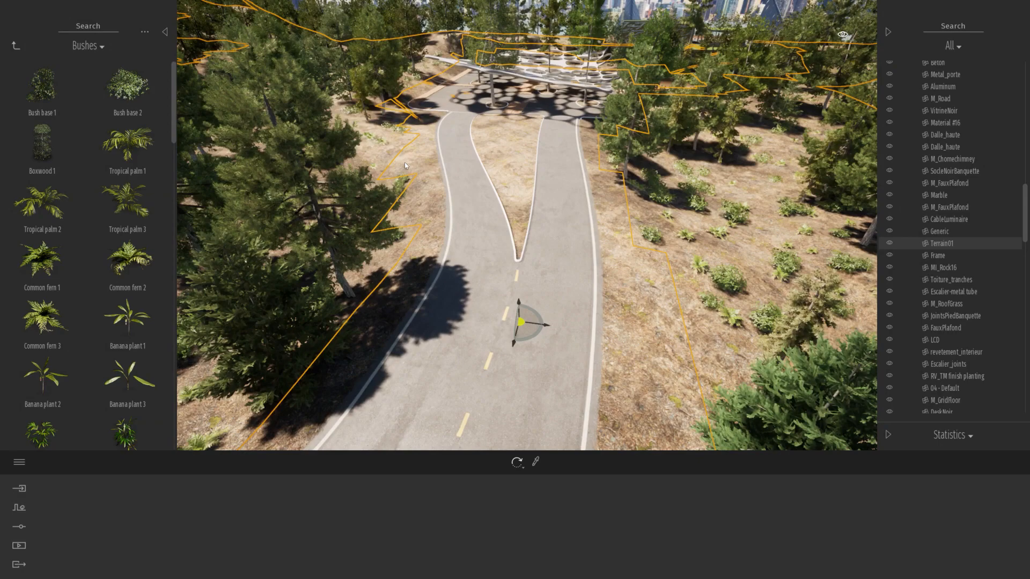
Go to the building's grass roof, hide the scene list, and start a new vegetation scatter
{"action": "right_click_drag", "start_coordinate": [405, 162], "coordinate": [407, 129]}
{"action": "key", "text": "w"}
{"action": "key", "text": "e"}
{"action": "key", "text": "Escape"}
{"action": "key", "text": "w"}
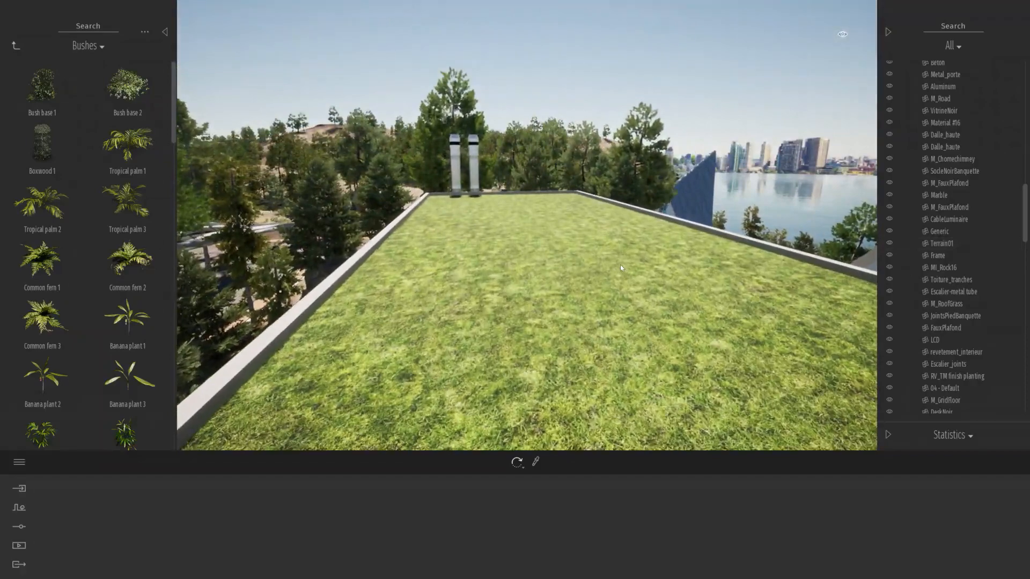
{"action": "right_click_drag", "start_coordinate": [620, 266], "coordinate": [601, 268]}
{"action": "key", "text": "q"}
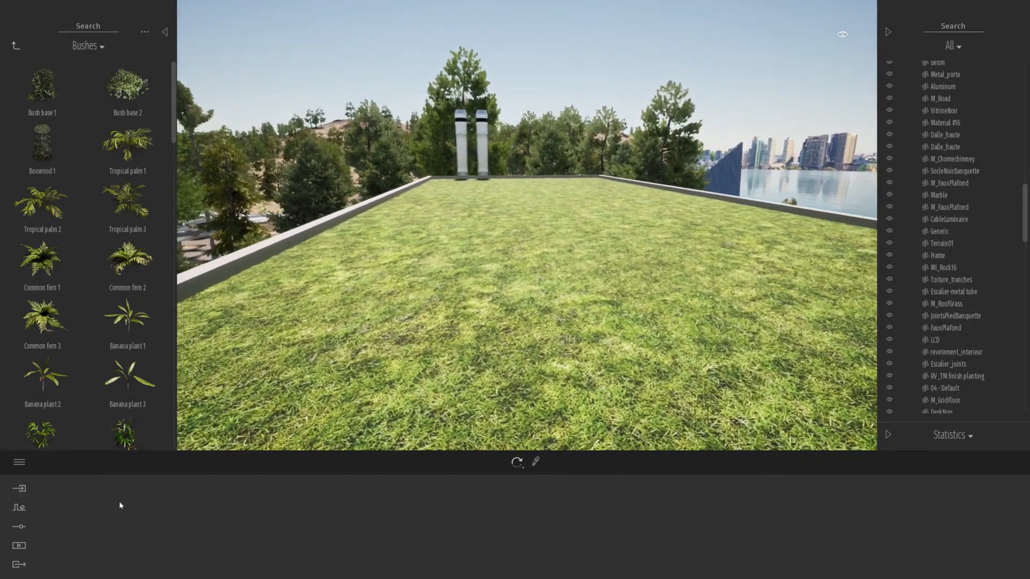
{"action": "left_click", "coordinate": [888, 33]}
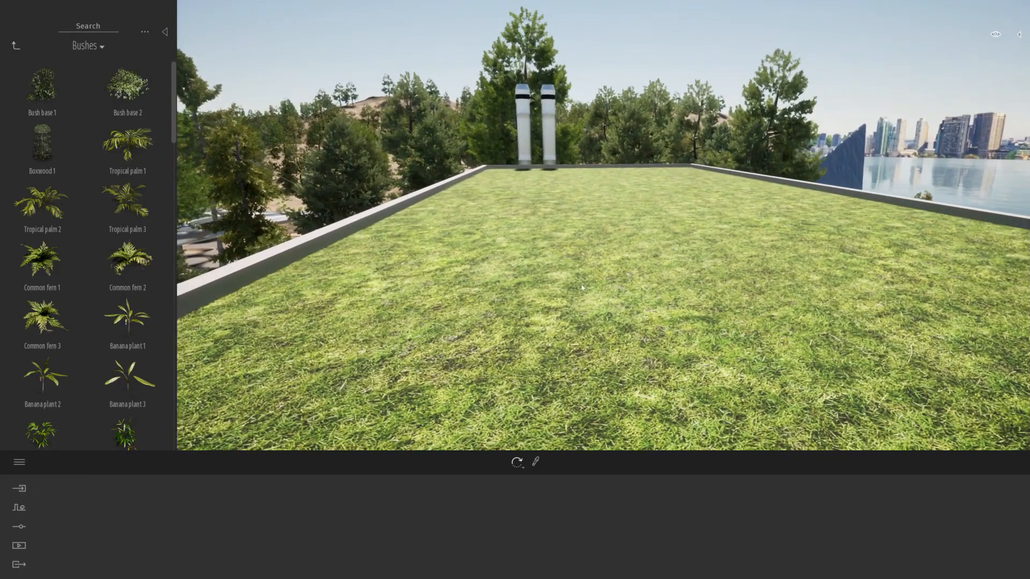
{"action": "left_click", "coordinate": [21, 513]}
{"action": "left_click", "coordinate": [578, 518]}
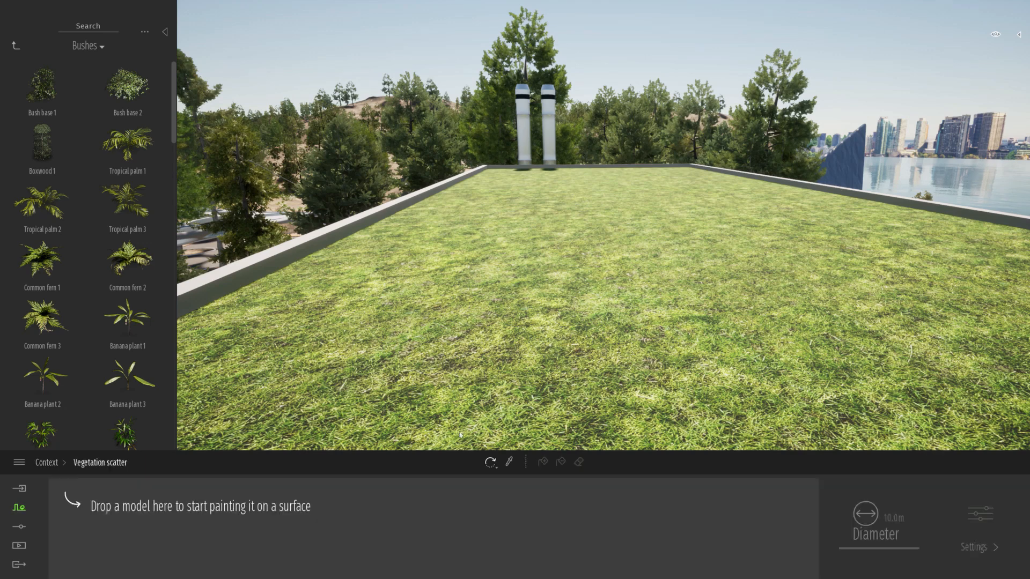
Add Long grass 01 from the Grass and flowers library to the scatter palette and fill the roof surface with it
{"action": "left_click", "coordinate": [15, 45]}
{"action": "left_click", "coordinate": [132, 153]}
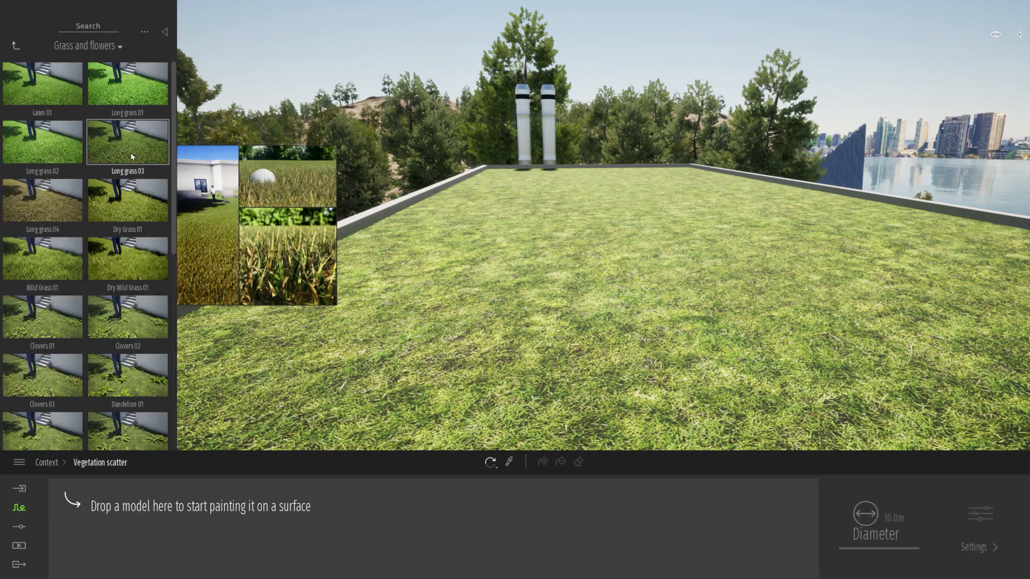
{"action": "left_click_drag", "start_coordinate": [121, 142], "coordinate": [211, 535]}
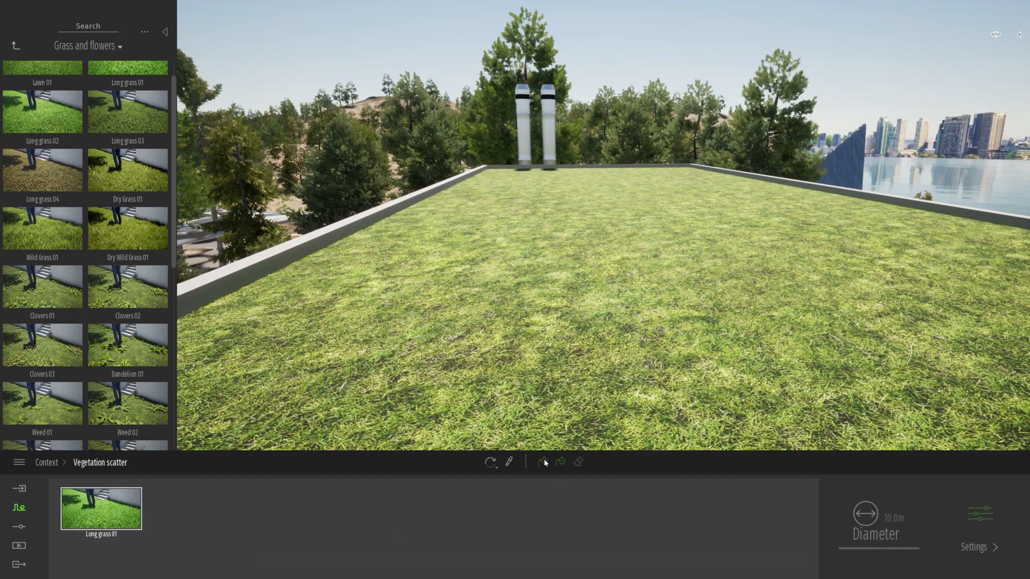
{"action": "left_click", "coordinate": [593, 308]}
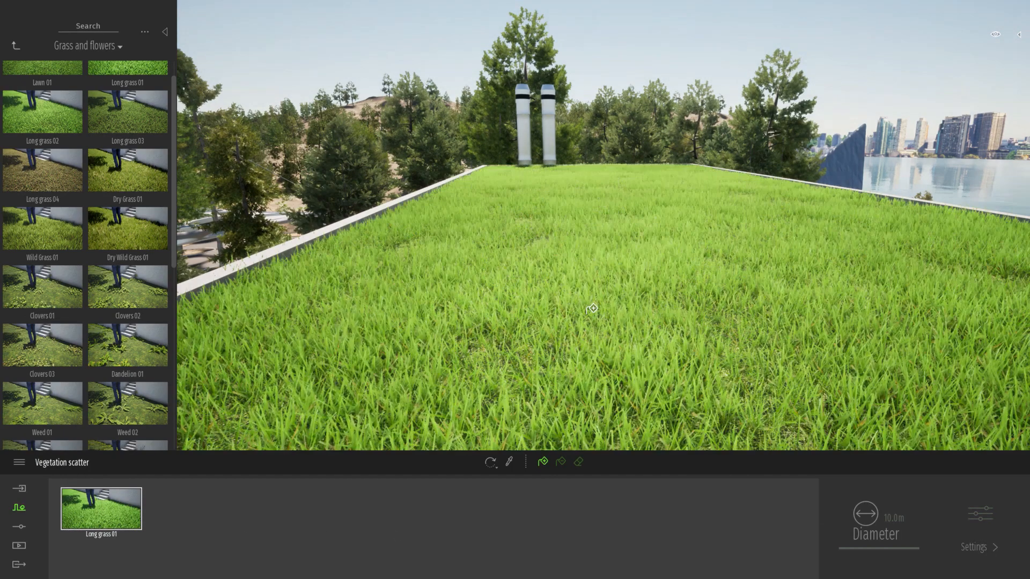
{"action": "key", "text": "d"}
{"action": "right_click_drag", "start_coordinate": [587, 307], "coordinate": [565, 317]}
{"action": "key", "text": "Escape"}
{"action": "key", "text": "d"}
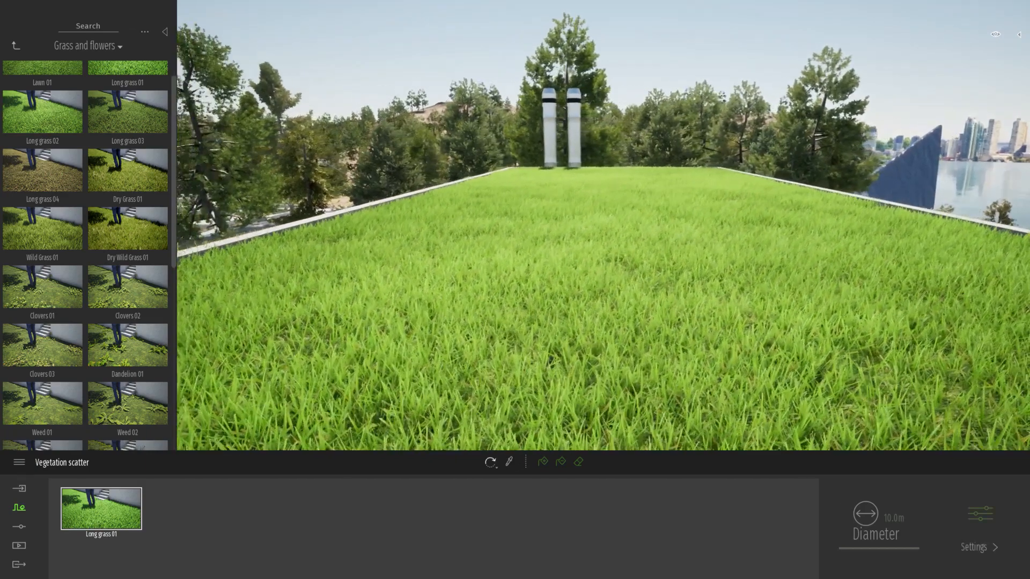
{"action": "key", "text": "a"}
{"action": "right_click_drag", "start_coordinate": [570, 267], "coordinate": [581, 266]}
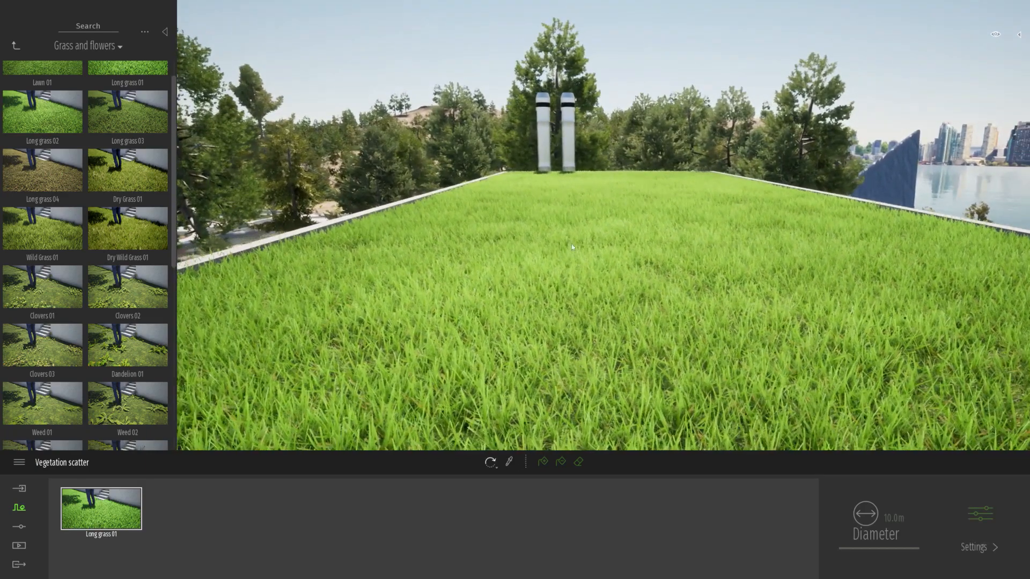
{"action": "key", "text": "a"}
{"action": "right_click_drag", "start_coordinate": [491, 304], "coordinate": [505, 305]}
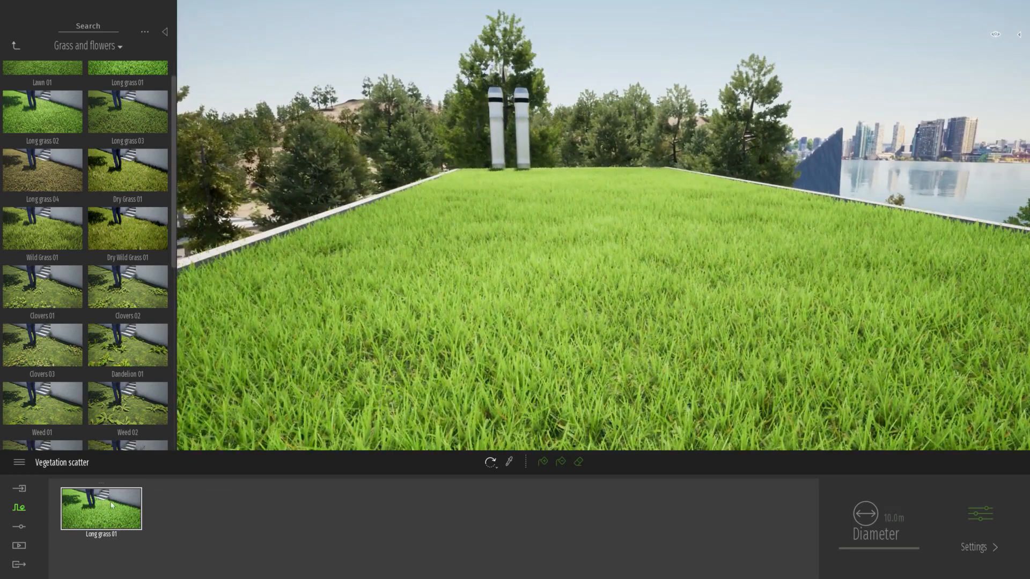
Open the settings of Long grass 01 and tint it with a darkened yellowish green
{"action": "left_click", "coordinate": [988, 517]}
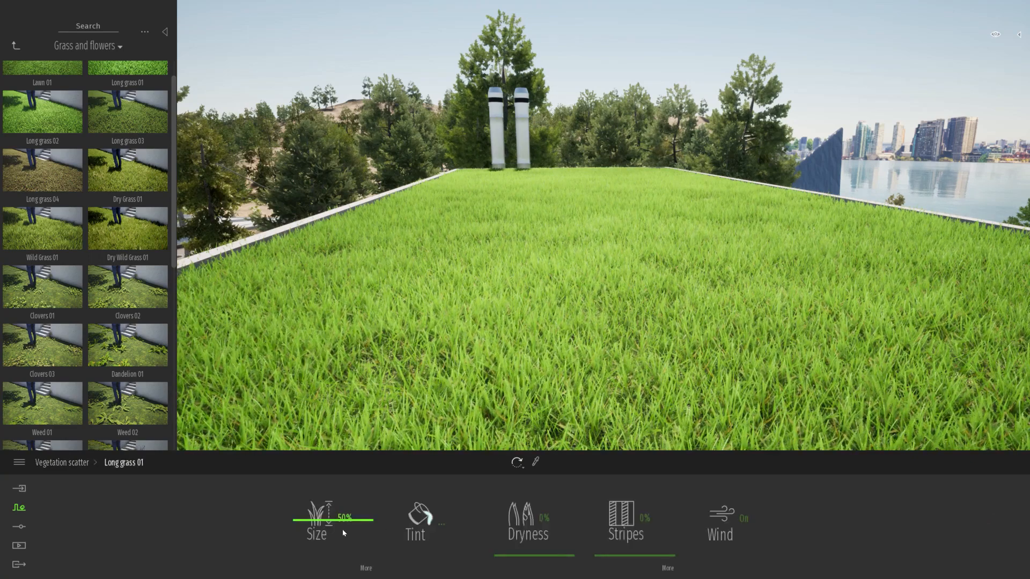
{"action": "left_click", "coordinate": [442, 523]}
{"action": "left_click_drag", "start_coordinate": [452, 199], "coordinate": [700, 137]}
{"action": "left_click", "coordinate": [690, 217]}
{"action": "left_click", "coordinate": [688, 230]}
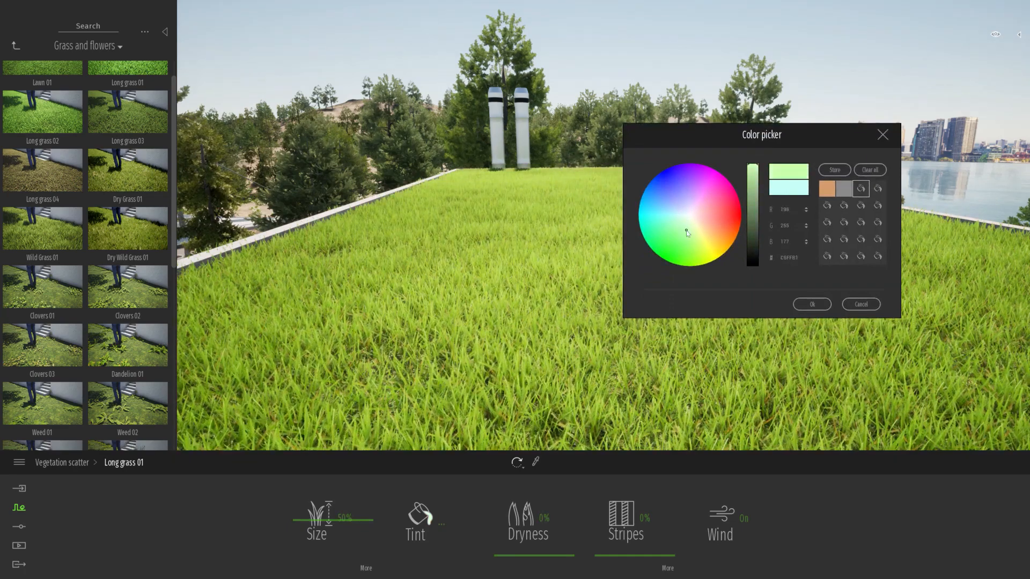
{"action": "left_click_drag", "start_coordinate": [752, 167], "coordinate": [757, 215]}
{"action": "left_click", "coordinate": [813, 304]}
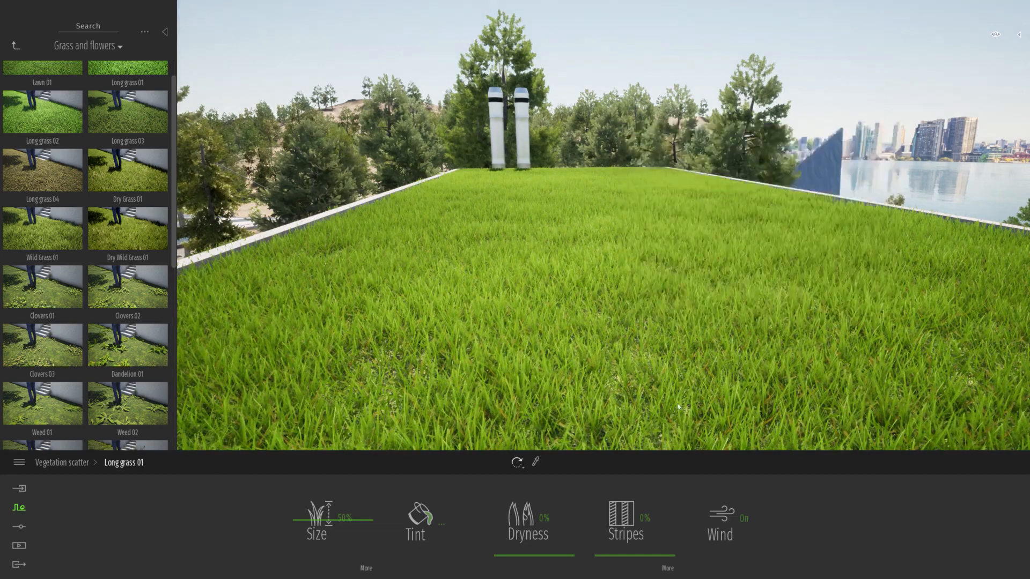
Set the roof grass size to 100% and its dryness to 96%
{"action": "left_click_drag", "start_coordinate": [324, 519], "coordinate": [320, 449]}
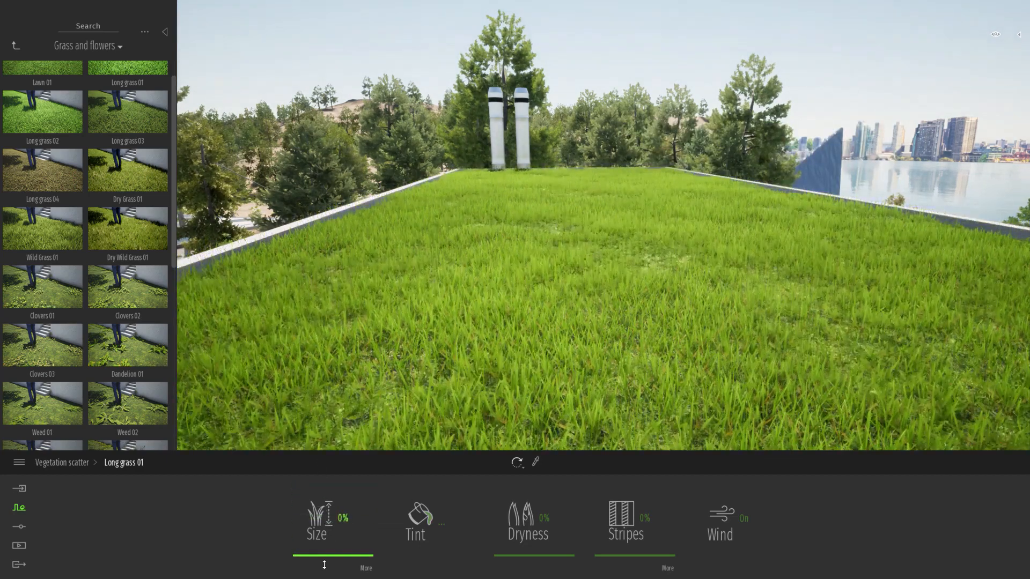
{"action": "left_click_drag", "start_coordinate": [498, 538], "coordinate": [524, 483]}
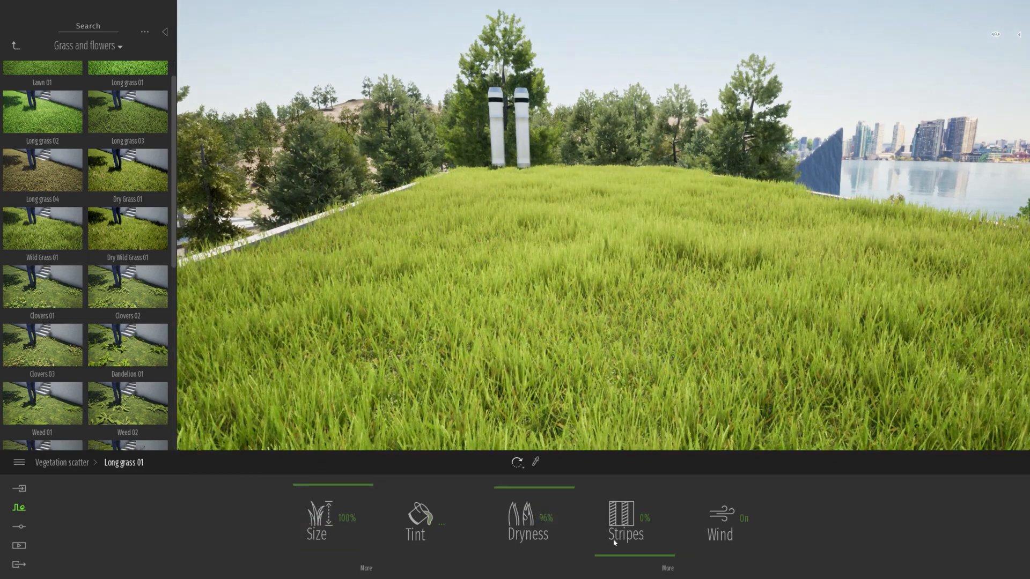
Try 69% stripes on the roof grass and reset the stripes to 0%
{"action": "left_click_drag", "start_coordinate": [630, 554], "coordinate": [636, 502]}
{"action": "middle_click_drag", "start_coordinate": [711, 345], "coordinate": [677, 343], "text": "shift"}
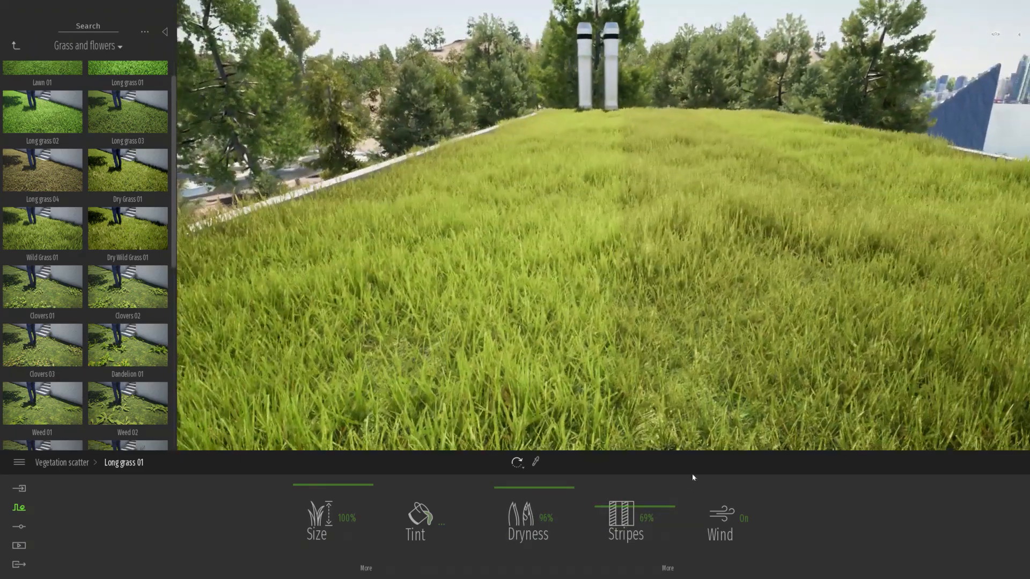
{"action": "left_click_drag", "start_coordinate": [628, 505], "coordinate": [620, 559]}
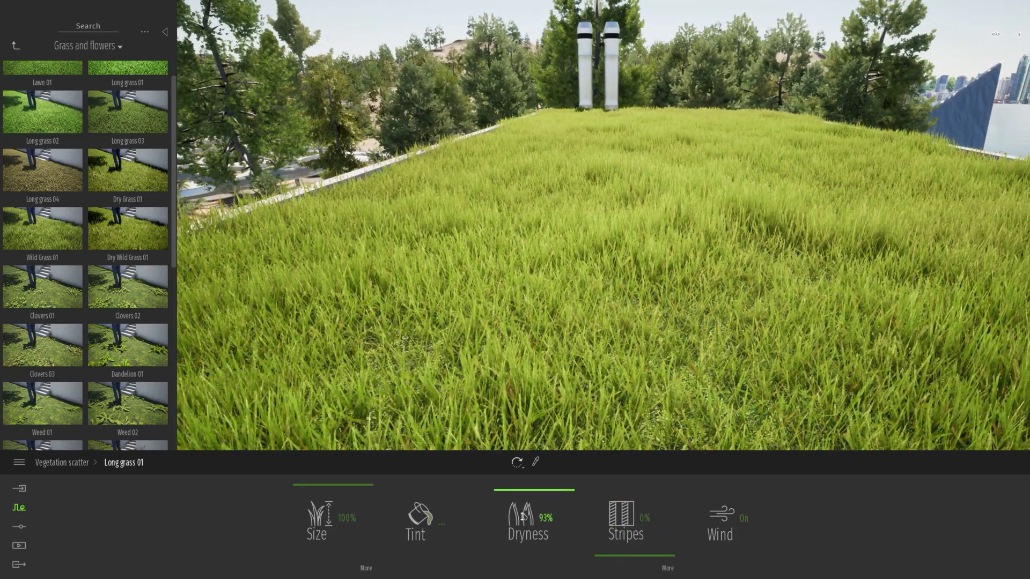
Set the roof grass dryness to 14% and its size to 70%
{"action": "left_click_drag", "start_coordinate": [331, 496], "coordinate": [331, 506]}
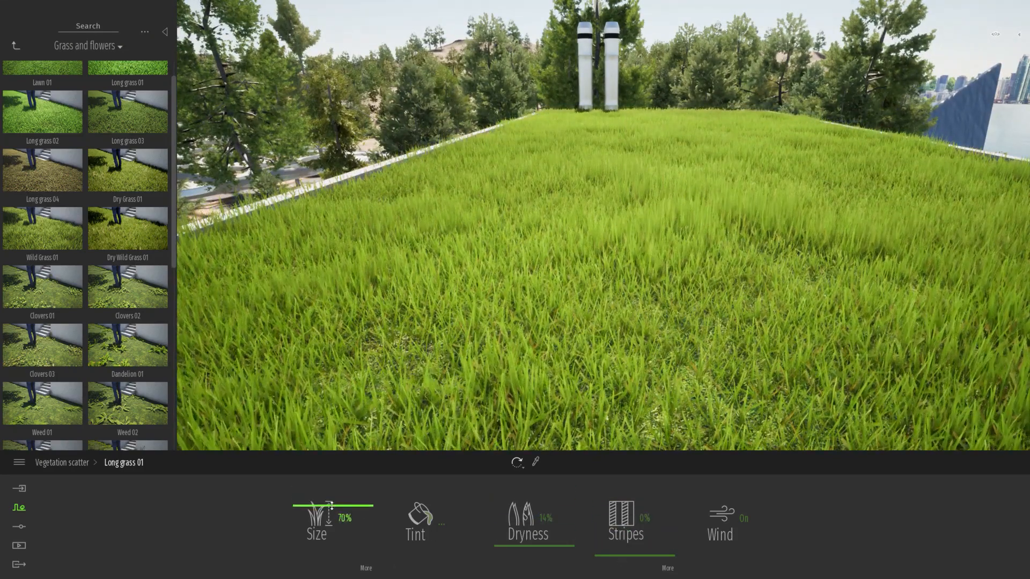
{"action": "right_click_drag", "start_coordinate": [660, 330], "coordinate": [730, 264]}
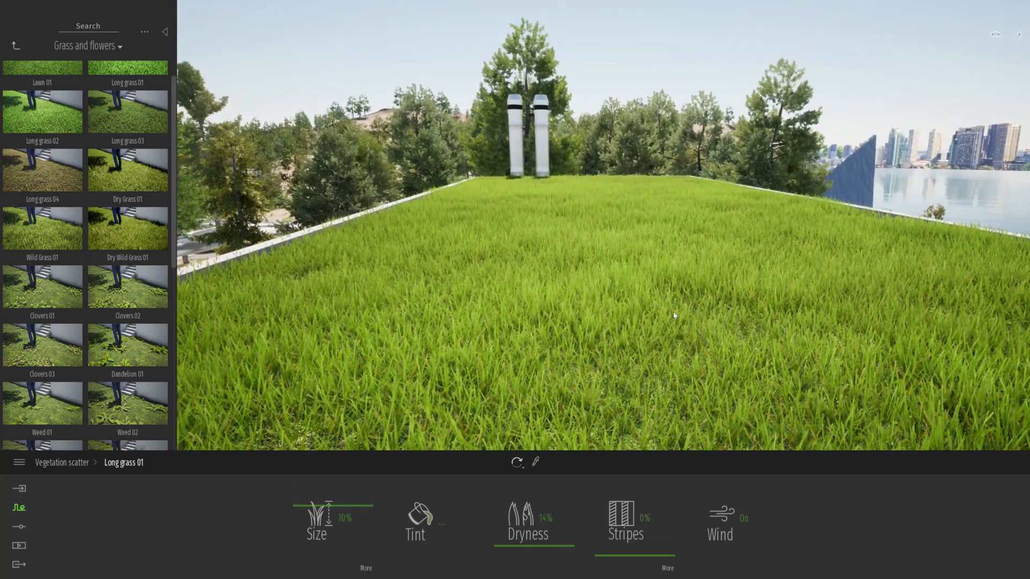
{"action": "right_click_drag", "start_coordinate": [668, 307], "coordinate": [850, 355]}
Try a vegetation Growth of 0.86 in the weather settings over the wooded road, and bring it back to 0.48
{"action": "key", "text": "s"}
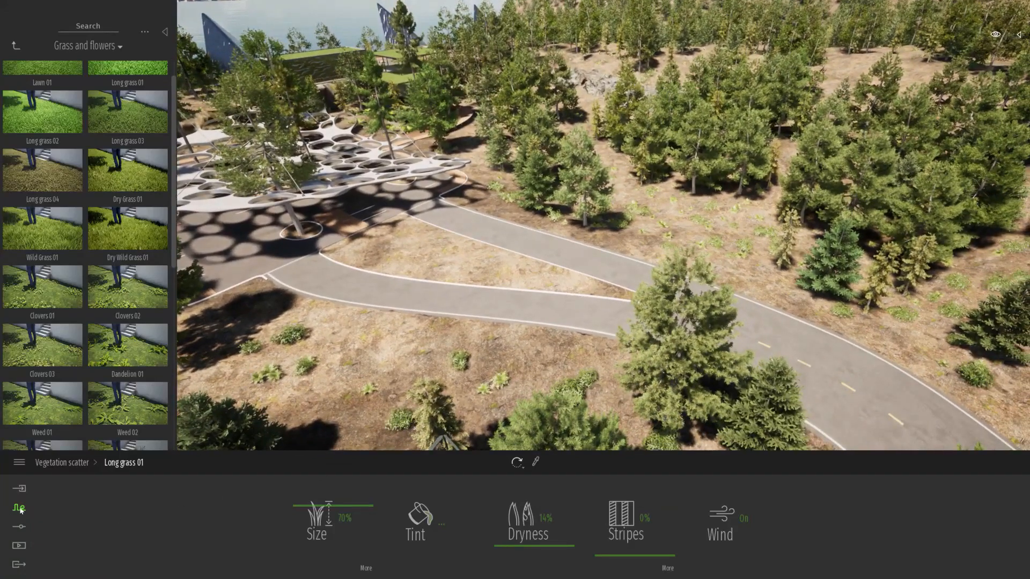
{"action": "left_click", "coordinate": [18, 528]}
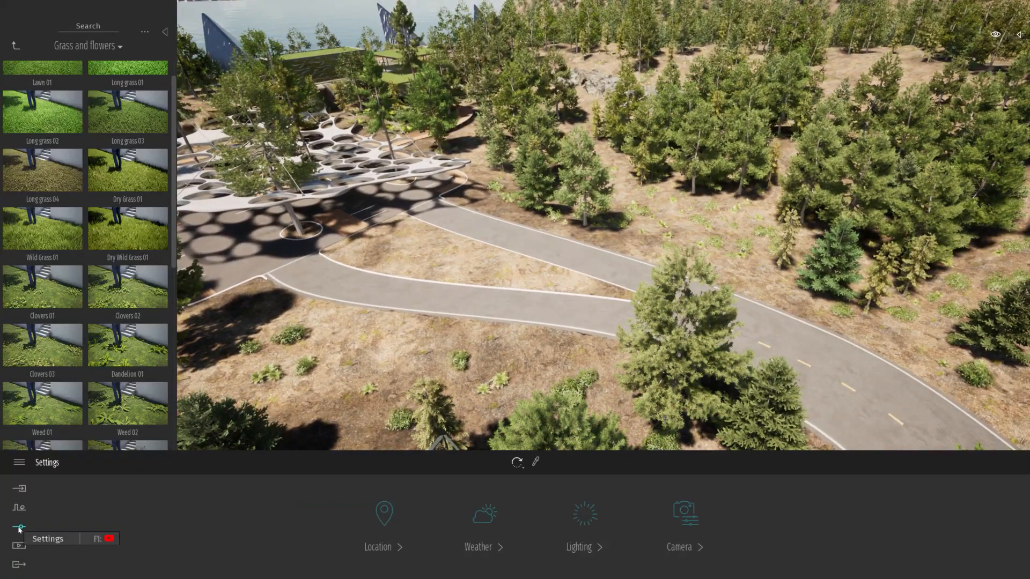
{"action": "left_click", "coordinate": [485, 515]}
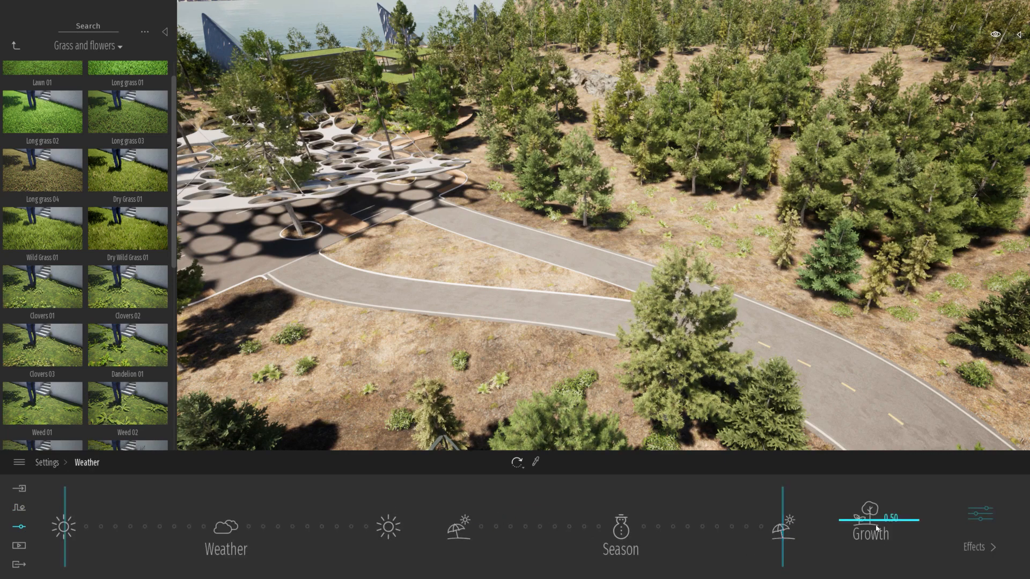
{"action": "right_click_drag", "start_coordinate": [828, 385], "coordinate": [893, 388]}
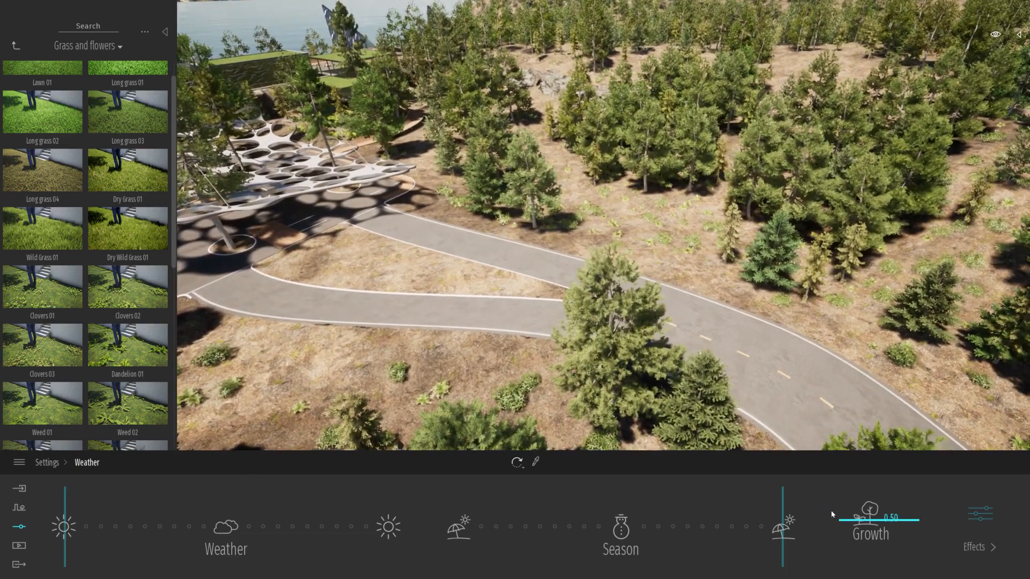
{"action": "left_click_drag", "start_coordinate": [851, 517], "coordinate": [858, 497]}
{"action": "middle_click_drag", "start_coordinate": [837, 396], "coordinate": [569, 255], "text": "shift"}
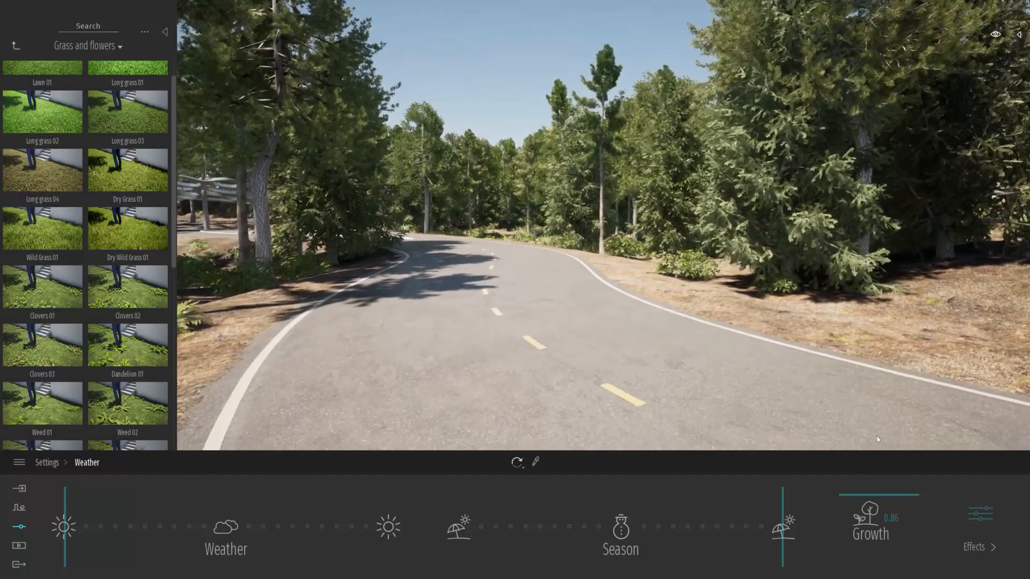
{"action": "left_click_drag", "start_coordinate": [862, 496], "coordinate": [862, 521]}
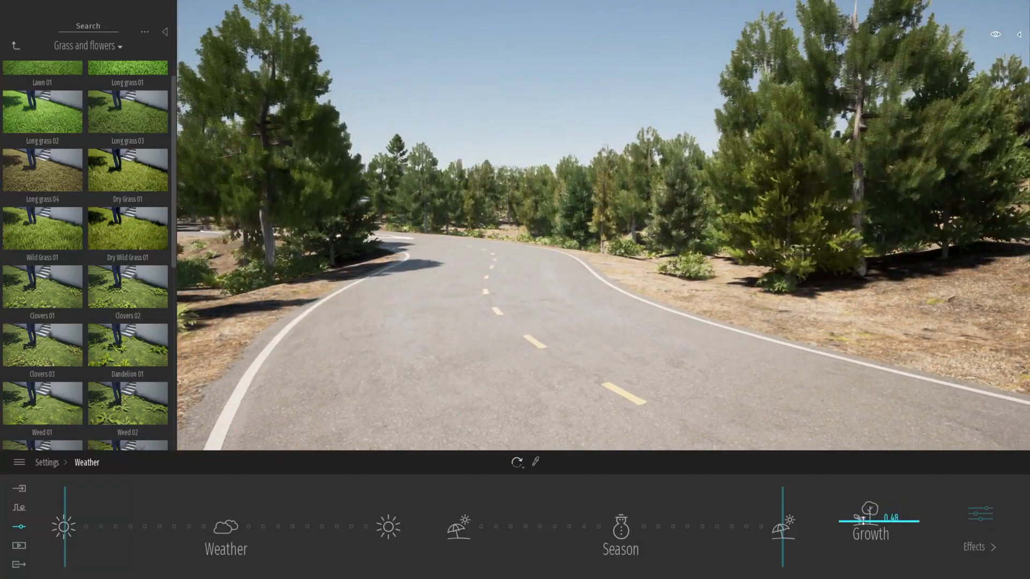
Create a new video from the road view and add a second keyframe with the camera shifted sideways across the road
{"action": "left_click", "coordinate": [18, 546]}
{"action": "left_click", "coordinate": [586, 513]}
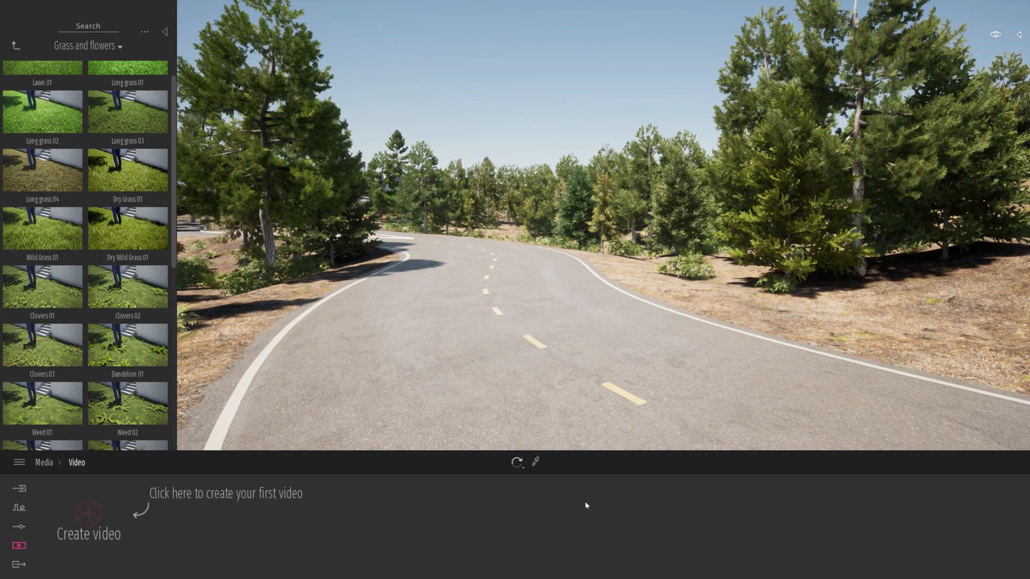
{"action": "left_click", "coordinate": [87, 516]}
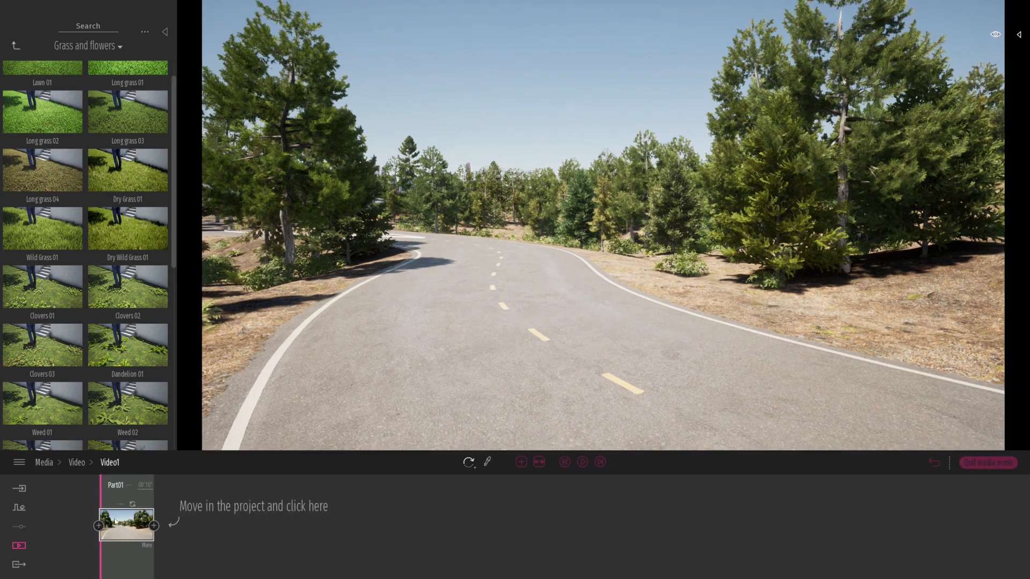
{"action": "key", "text": "d"}
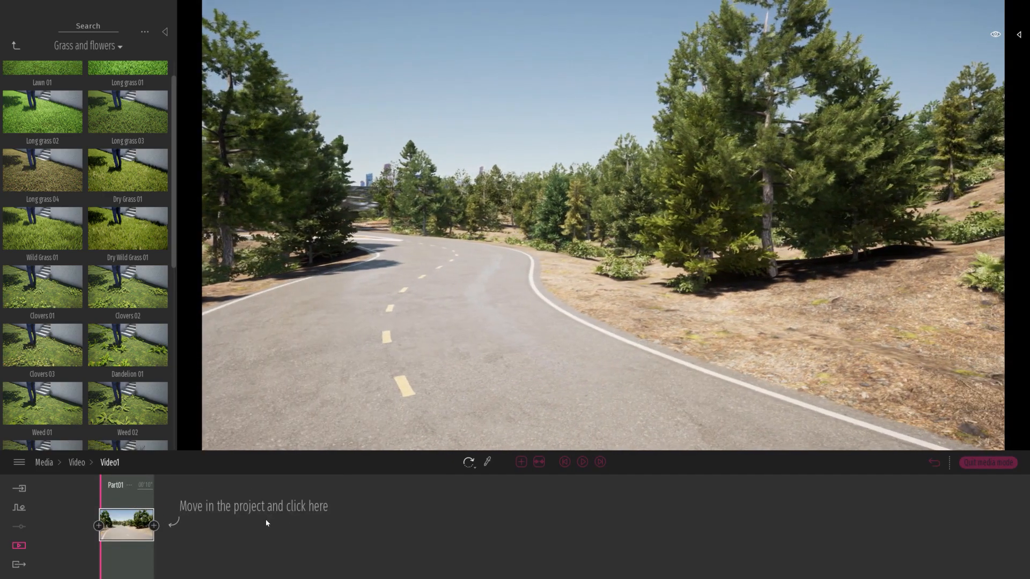
{"action": "left_click", "coordinate": [154, 526]}
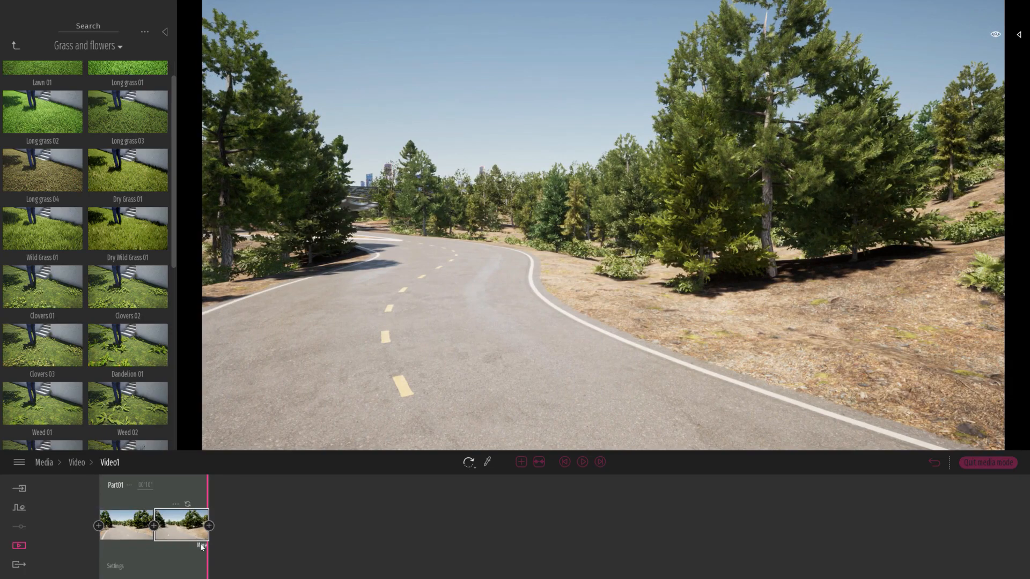
Raise the second keyframe's vegetation Growth to about 0.8 and play the video from the first keyframe
{"action": "left_click", "coordinate": [201, 547]}
{"action": "left_click", "coordinate": [474, 515]}
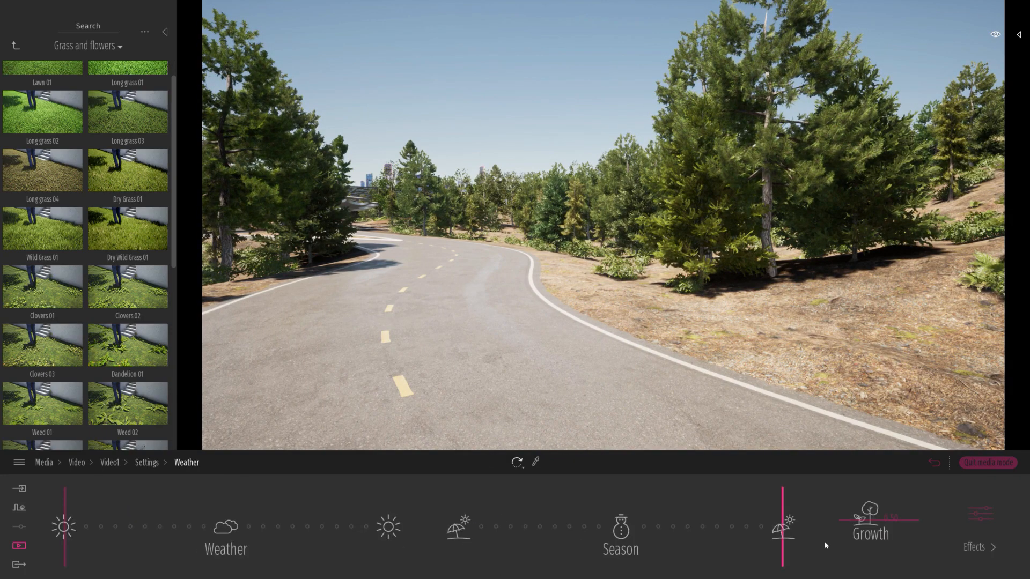
{"action": "left_click_drag", "start_coordinate": [866, 506], "coordinate": [861, 504]}
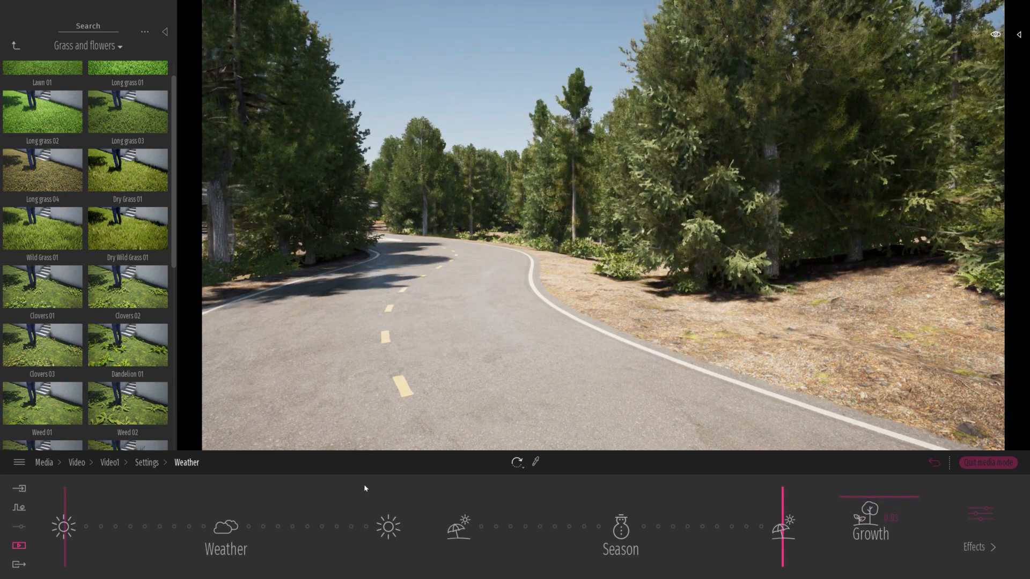
{"action": "left_click", "coordinate": [103, 464]}
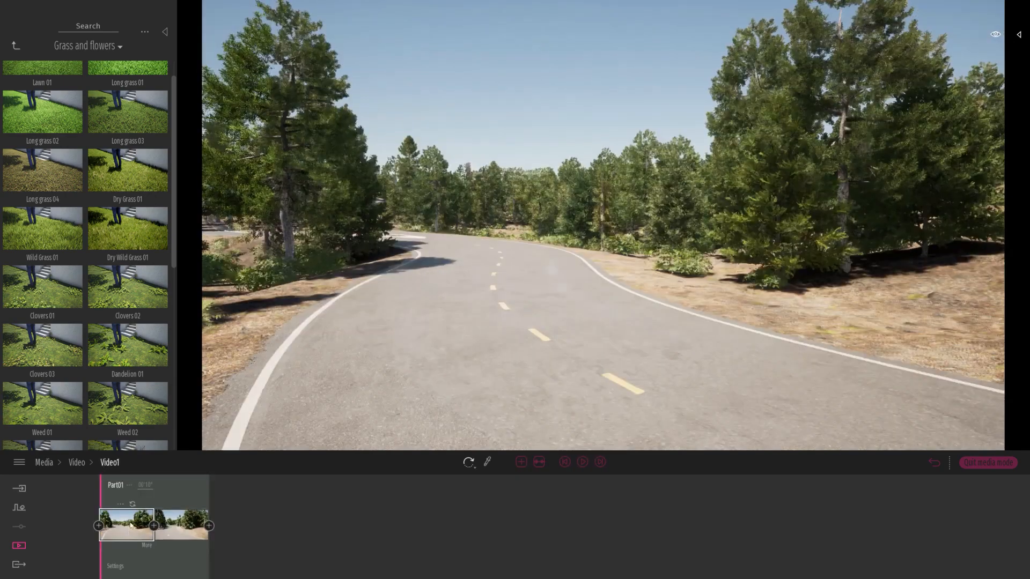
{"action": "left_click", "coordinate": [583, 462]}
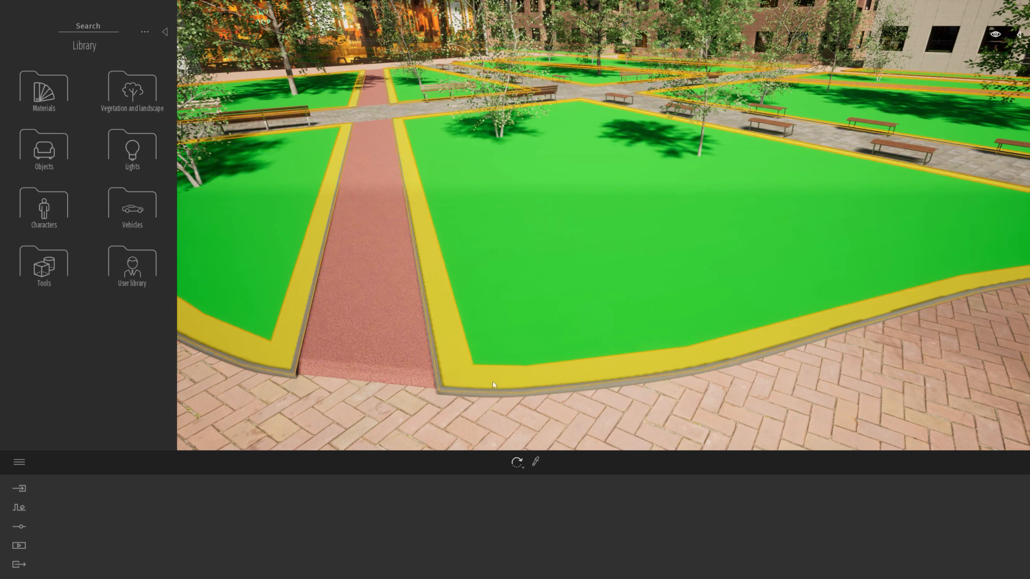
Add TallGrass 04 from the Grass and flowers library to the vegetation scatter palette and fill the park's green lawn surfaces with it
{"action": "left_click", "coordinate": [20, 508]}
{"action": "left_click", "coordinate": [653, 270]}
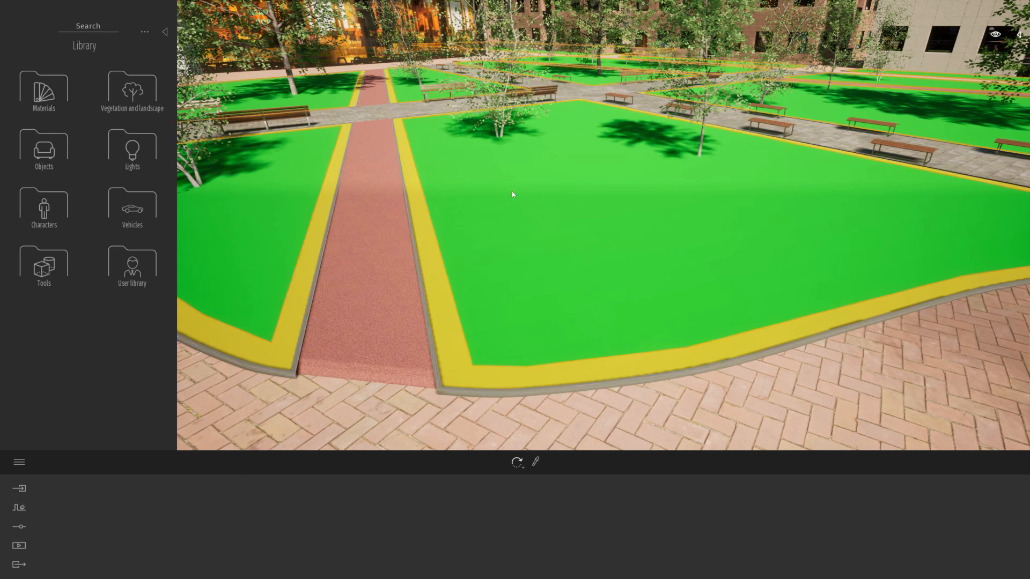
{"action": "left_click", "coordinate": [20, 509]}
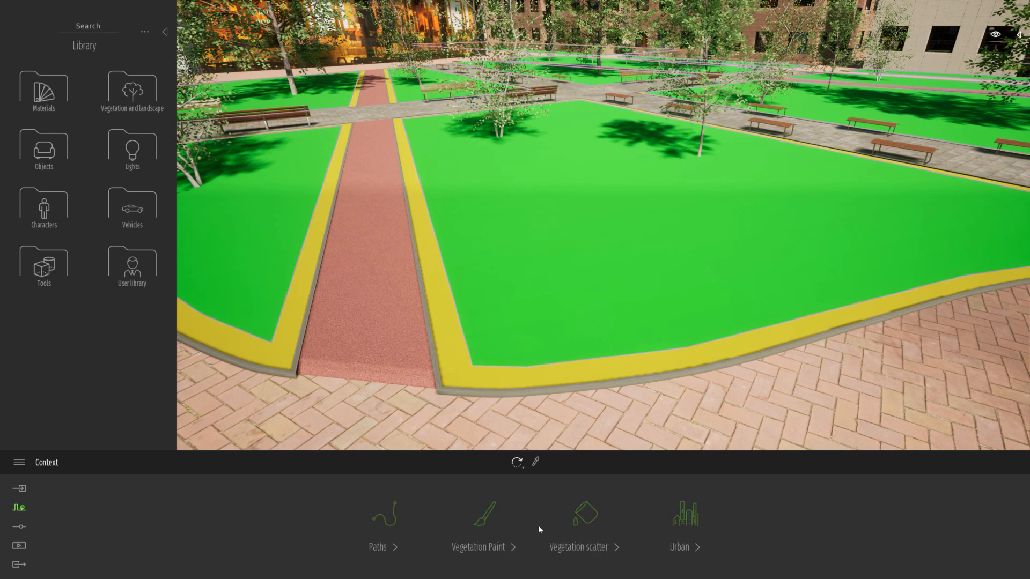
{"action": "left_click", "coordinate": [583, 512]}
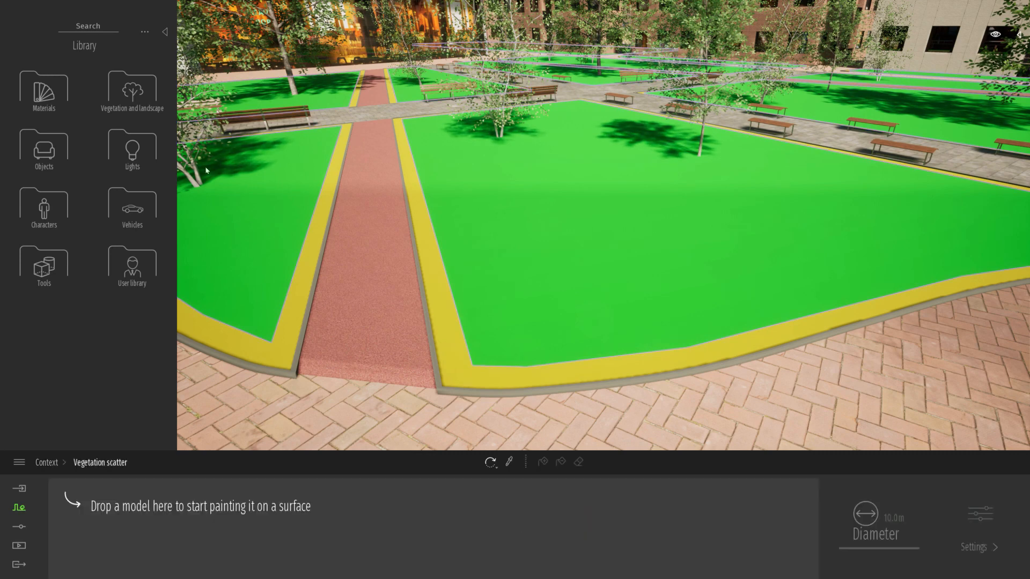
{"action": "left_click", "coordinate": [131, 91]}
{"action": "left_click", "coordinate": [135, 157]}
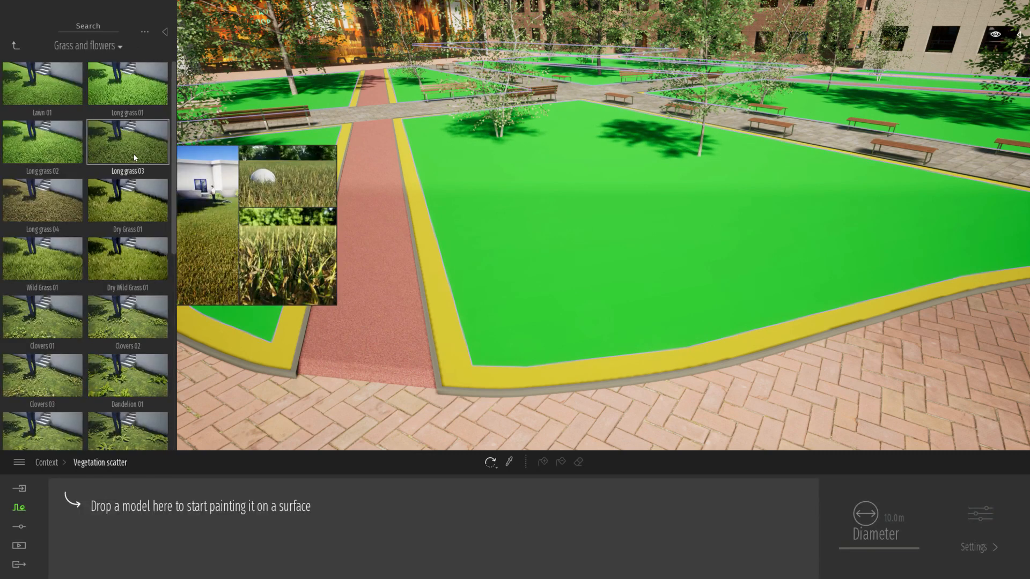
{"action": "scroll", "coordinate": [123, 288], "scroll_direction": "down", "scroll_amount": 5}
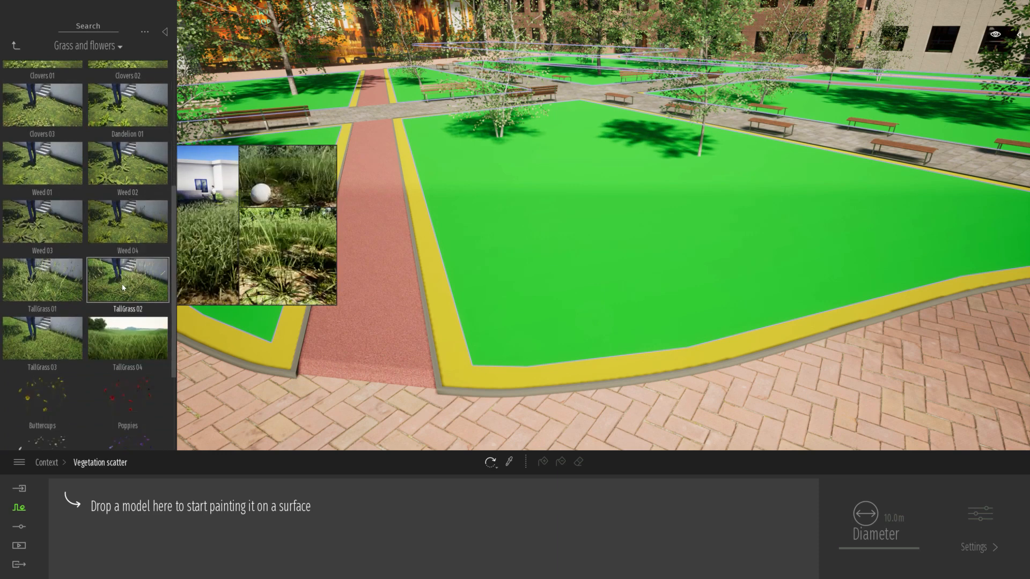
{"action": "left_click_drag", "start_coordinate": [138, 343], "coordinate": [147, 513]}
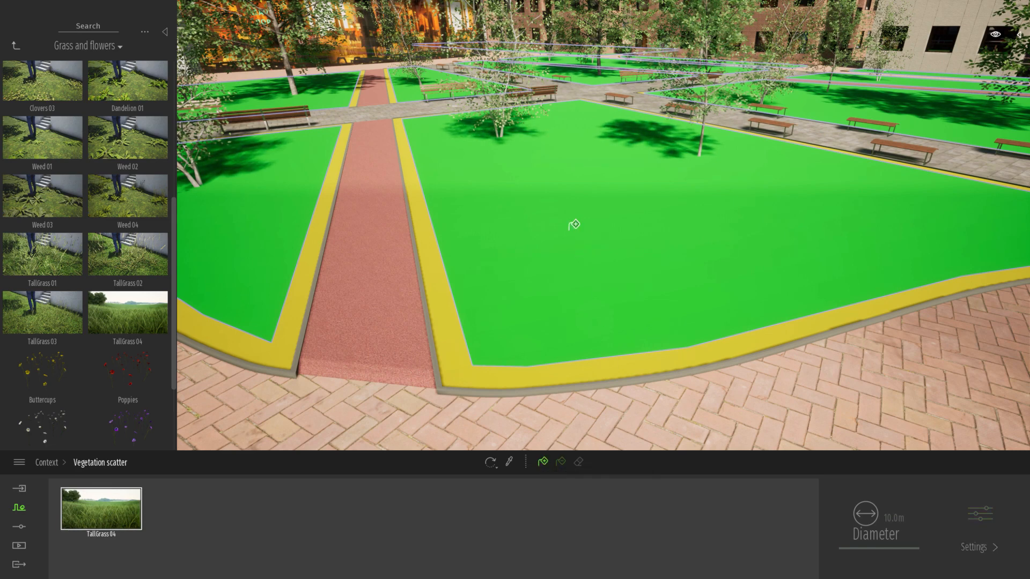
{"action": "left_click", "coordinate": [584, 259]}
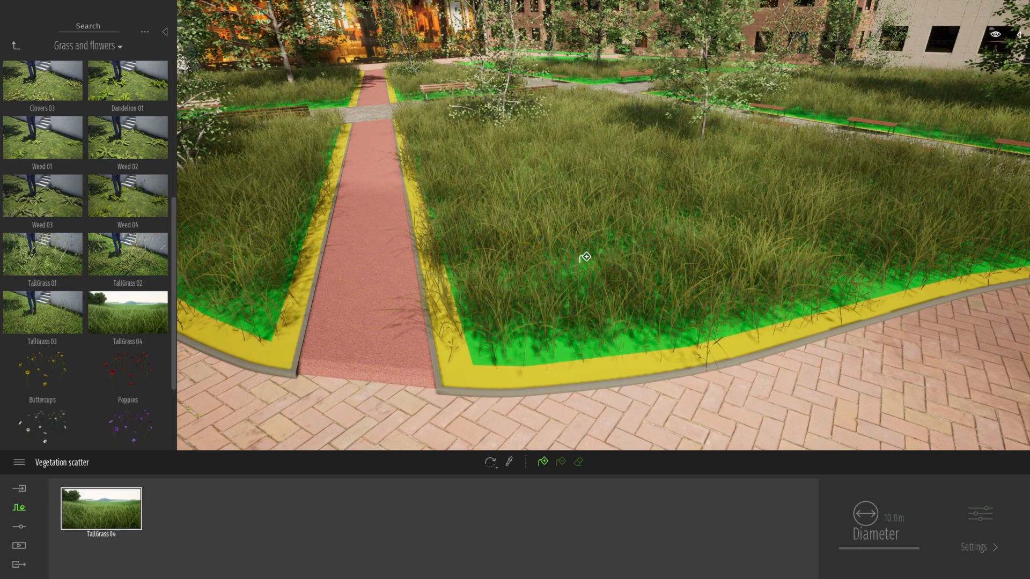
{"action": "key", "text": "Escape"}
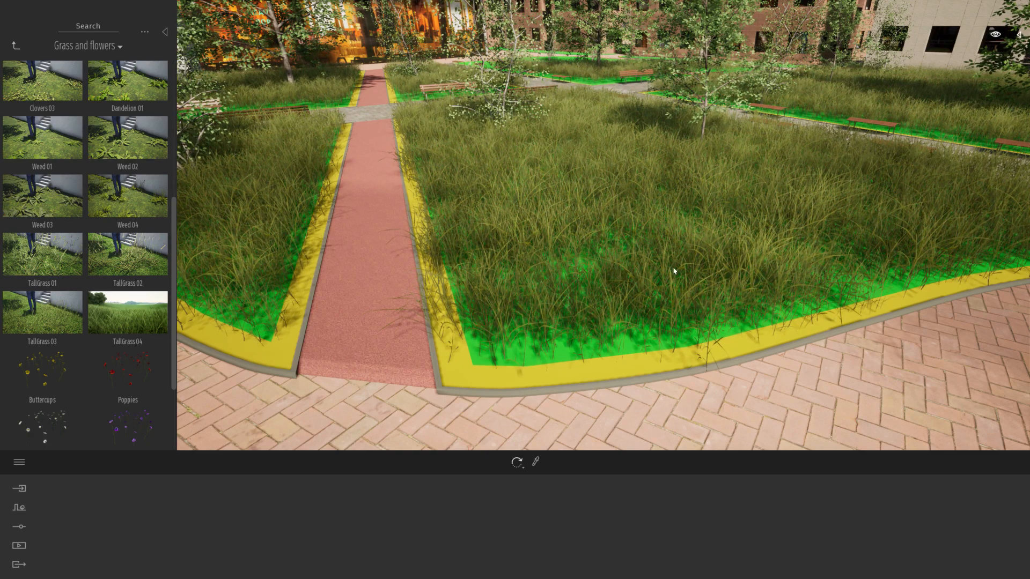
Place a single TallGrass 04 clump on the brick paving and move it onto the corner of the green lawn
{"action": "right_click_drag", "start_coordinate": [673, 271], "coordinate": [552, 337]}
{"action": "key", "text": "q"}
{"action": "left_click_drag", "start_coordinate": [148, 323], "coordinate": [512, 291]}
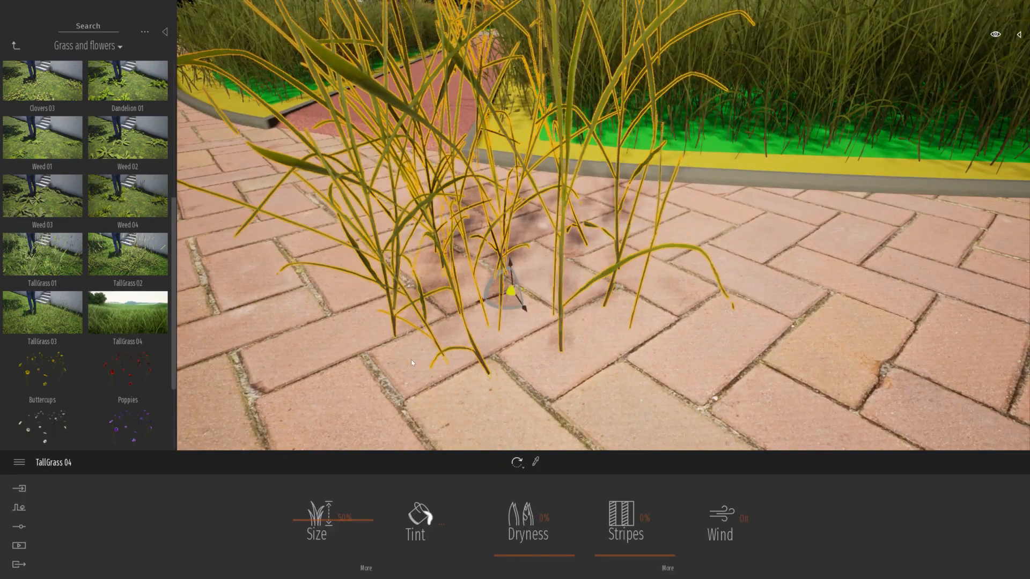
{"action": "key", "text": "a"}
{"action": "key", "text": "w"}
{"action": "mouse_move", "coordinate": [555, 236]}
{"action": "right_mouse_down"}
{"action": "mouse_move", "coordinate": [579, 287]}
{"action": "mouse_move", "coordinate": [555, 241]}
{"action": "right_mouse_up"}
{"action": "key", "text": "w"}
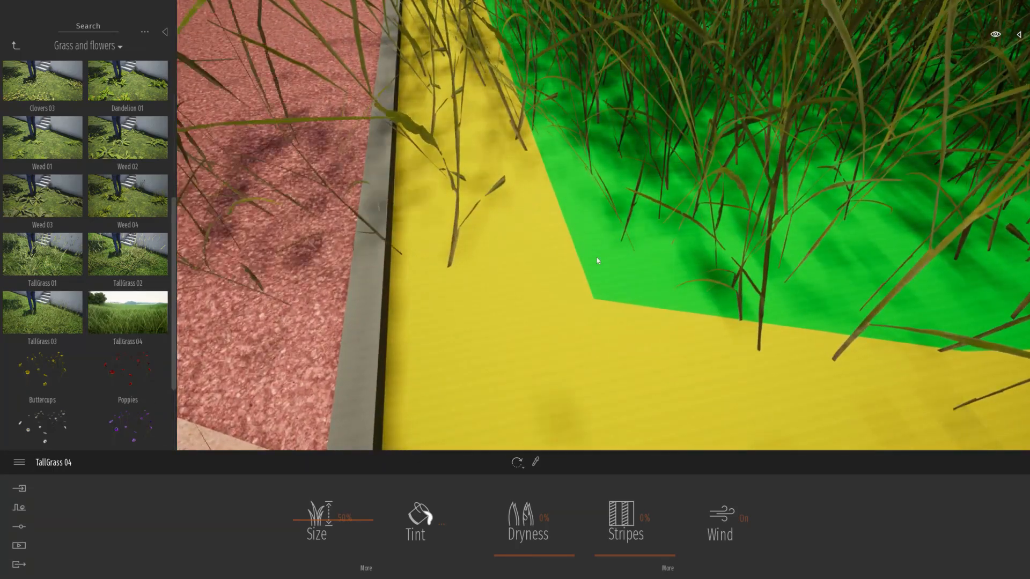
{"action": "left_click", "coordinate": [597, 265]}
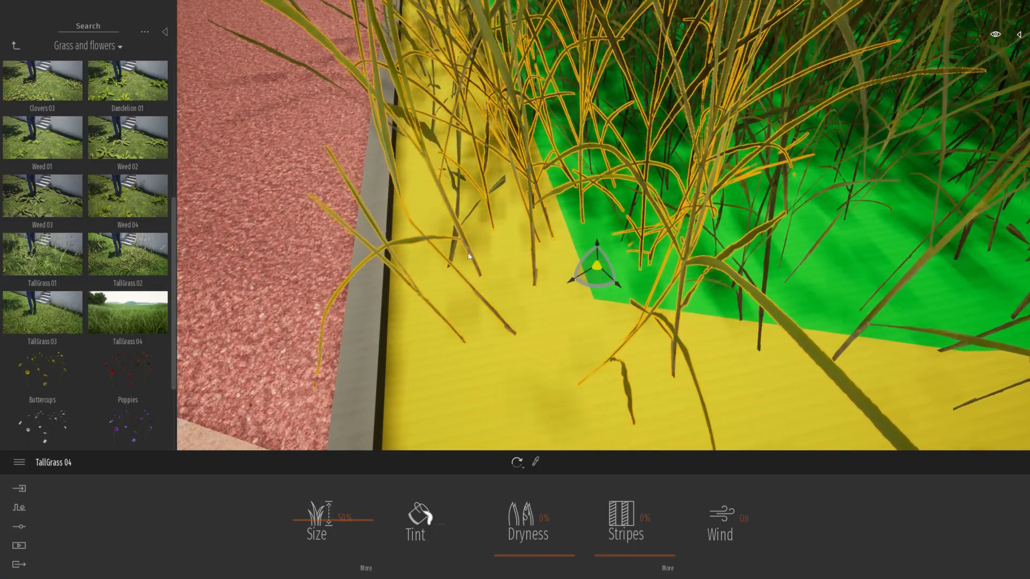
{"action": "left_click_drag", "start_coordinate": [599, 276], "coordinate": [704, 225]}
Undo the clump's move onto the lawn and delete the single TallGrass 04 clump from the brick paving
{"action": "key", "text": "s"}
{"action": "right_click_drag", "start_coordinate": [659, 252], "coordinate": [702, 243]}
{"action": "key", "text": "ctrl+z"}
{"action": "left_click", "coordinate": [692, 400]}
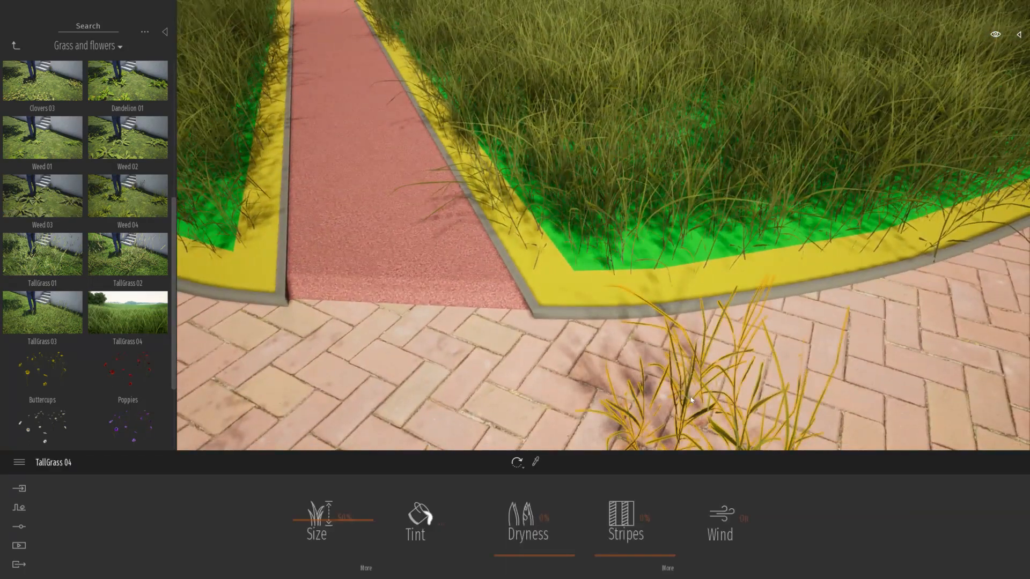
{"action": "key", "text": "Delete"}
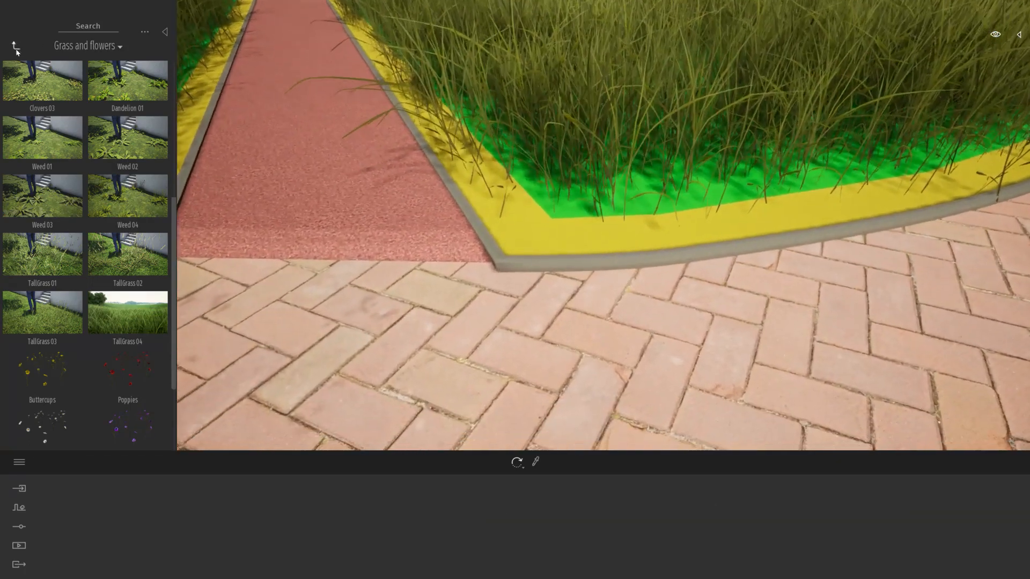
Apply the Grass 4 material from the Nature library to the green lawn surface and its yellow border
{"action": "left_click", "coordinate": [16, 45]}
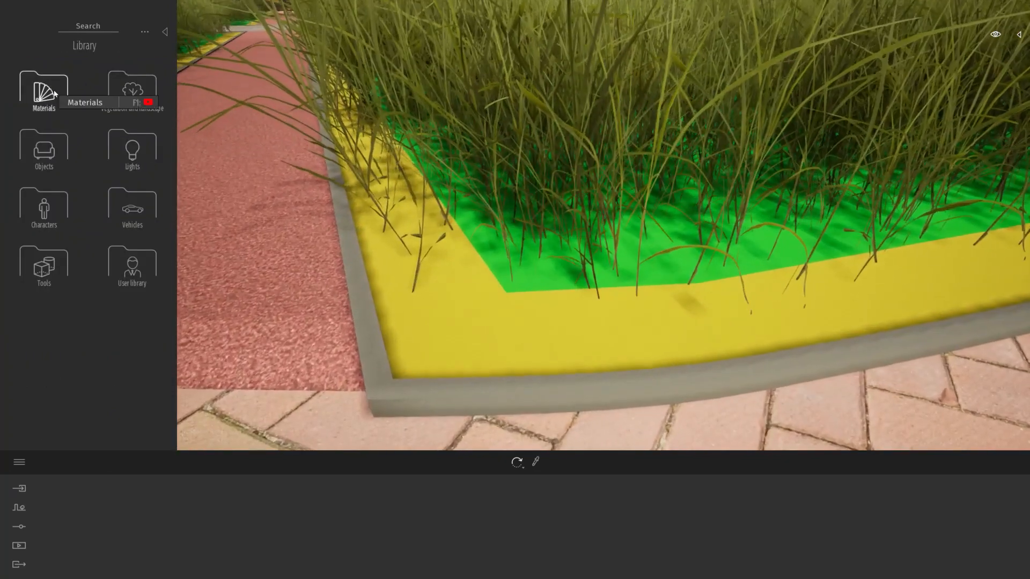
{"action": "left_click", "coordinate": [54, 89]}
{"action": "left_click", "coordinate": [42, 266]}
{"action": "left_click", "coordinate": [127, 90]}
{"action": "left_click_drag", "start_coordinate": [129, 145], "coordinate": [482, 279]}
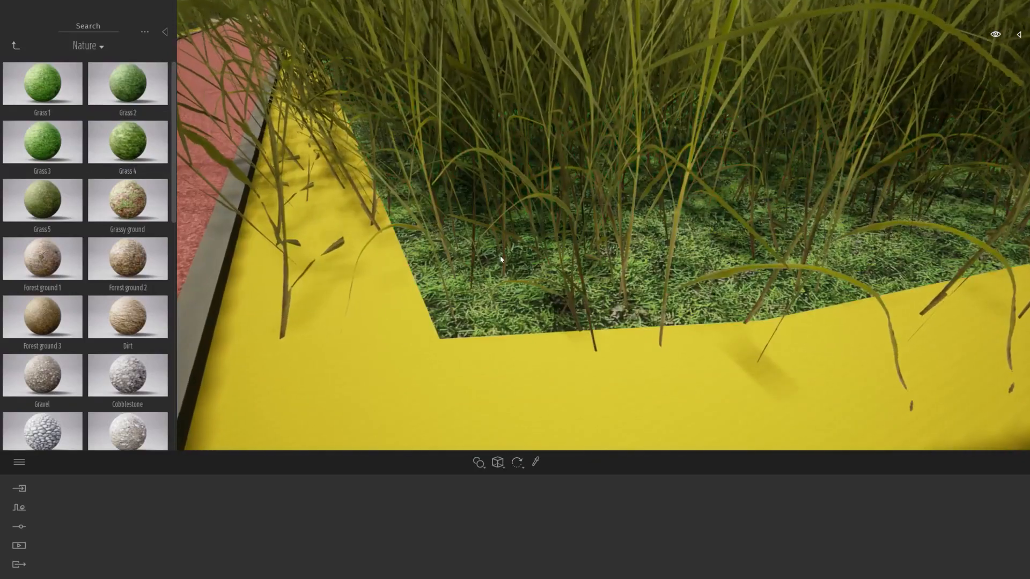
{"action": "left_click_drag", "start_coordinate": [379, 353], "coordinate": [380, 354]}
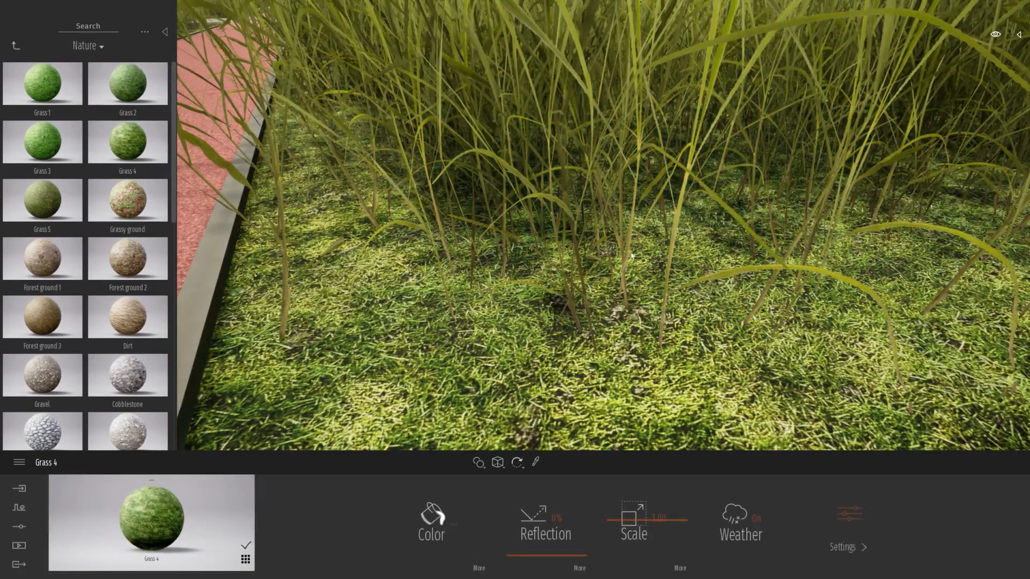
{"action": "key", "text": "s"}
{"action": "right_click_drag", "start_coordinate": [606, 260], "coordinate": [450, 221]}
{"action": "key", "text": "d"}
{"action": "key", "text": "a"}
{"action": "key", "text": "d"}
Hide and show the USRoad02.FBX and Decals containers one after another to inspect what the highway scene consists of
{"action": "key", "text": "w"}
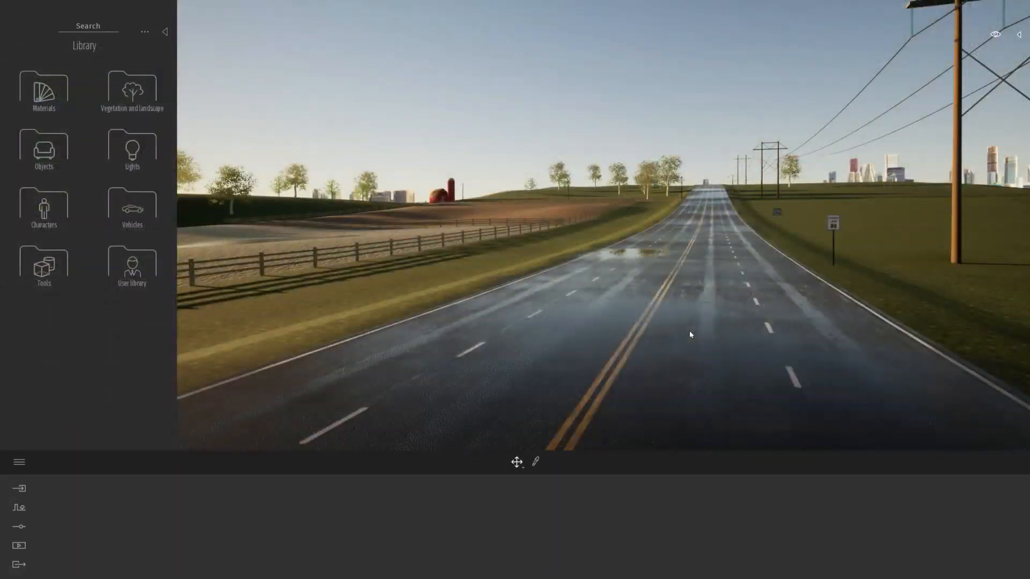
{"action": "right_click_drag", "start_coordinate": [714, 329], "coordinate": [692, 322]}
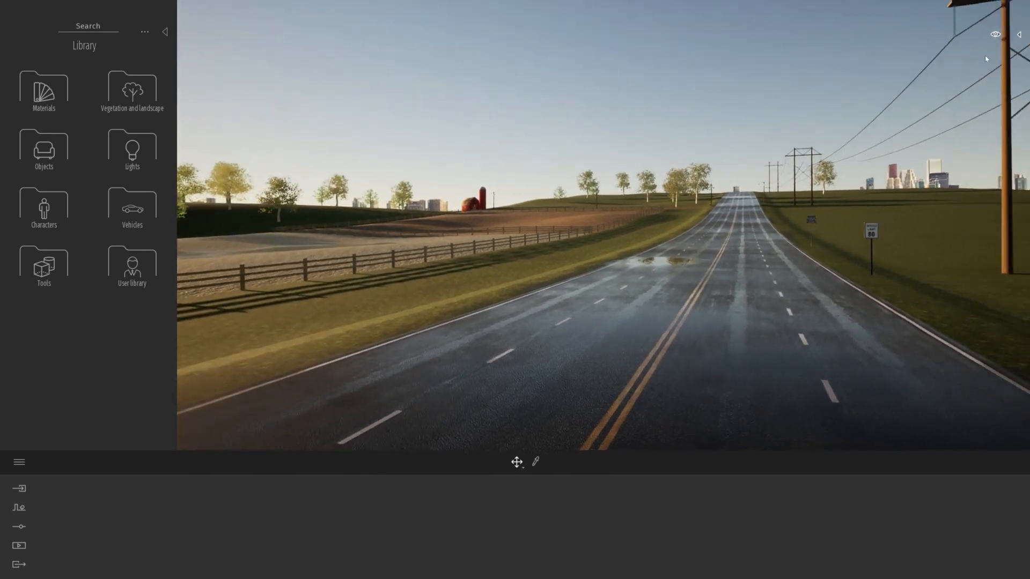
{"action": "left_click", "coordinate": [1020, 35]}
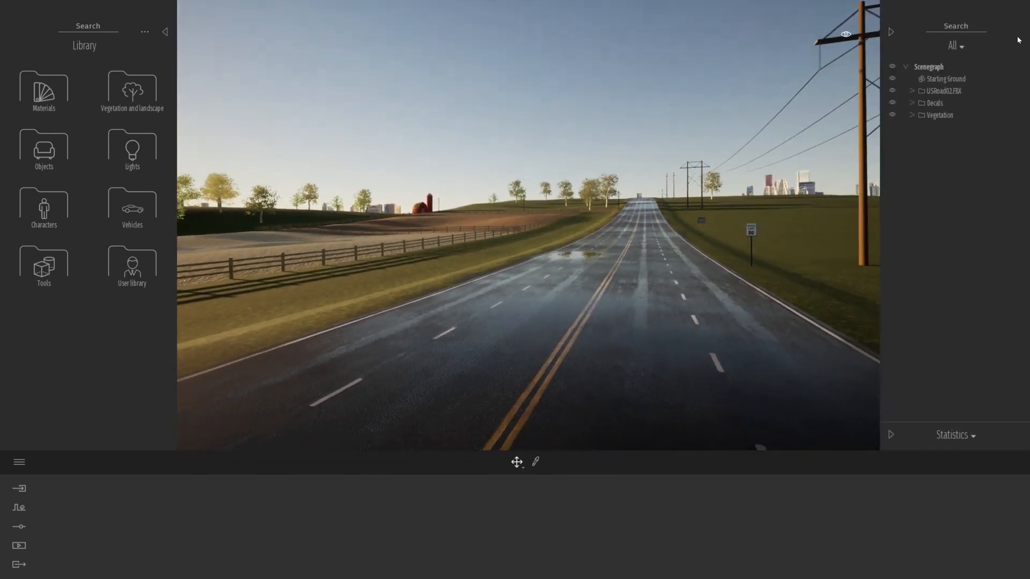
{"action": "left_click", "coordinate": [890, 90]}
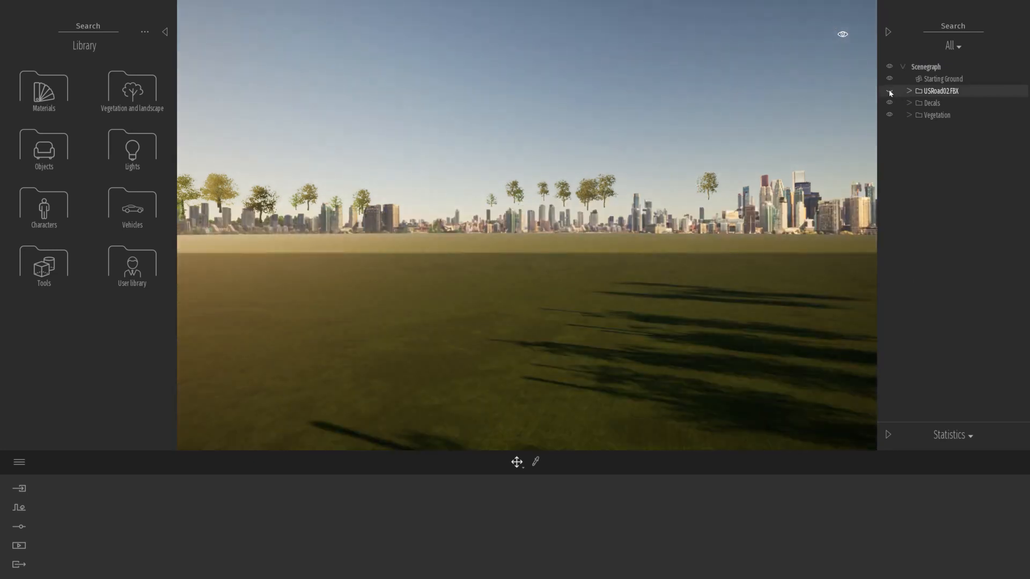
{"action": "left_click", "coordinate": [890, 90]}
{"action": "left_click", "coordinate": [889, 103]}
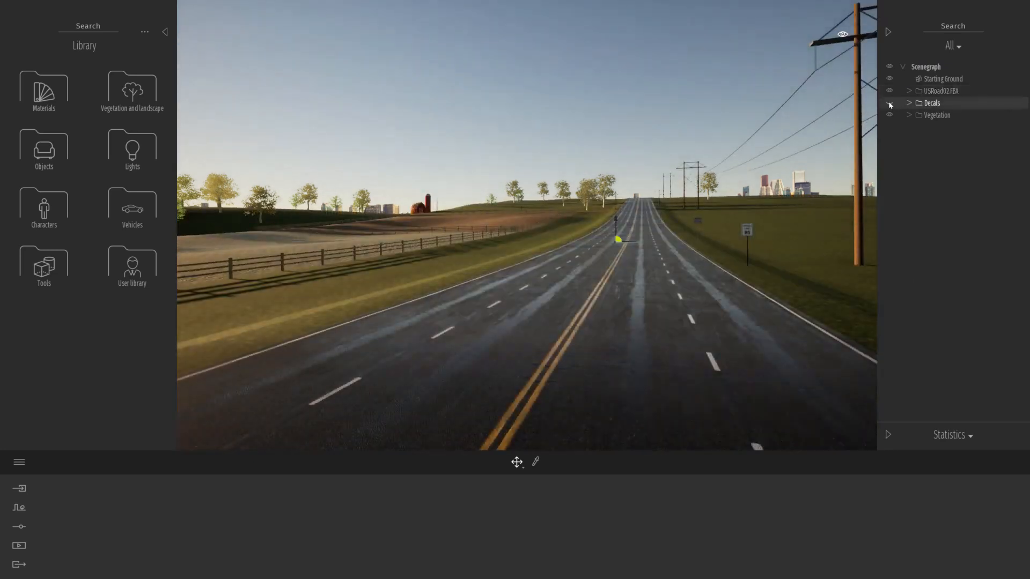
{"action": "left_click", "coordinate": [889, 103]}
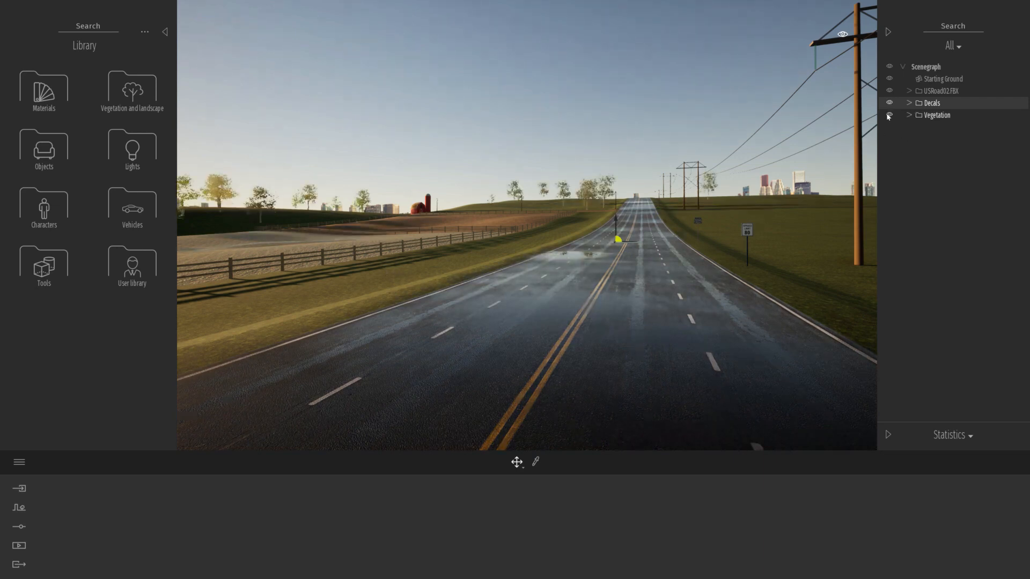
{"action": "left_click", "coordinate": [888, 32]}
Set up vegetation painting for the roadside field with Wild Grass 01 from the Grass and flowers library and a 10 m brush diameter
{"action": "right_click_drag", "start_coordinate": [653, 239], "coordinate": [616, 392]}
{"action": "key", "text": "d"}
{"action": "middle_click_drag", "start_coordinate": [617, 392], "coordinate": [649, 392], "text": "shift"}
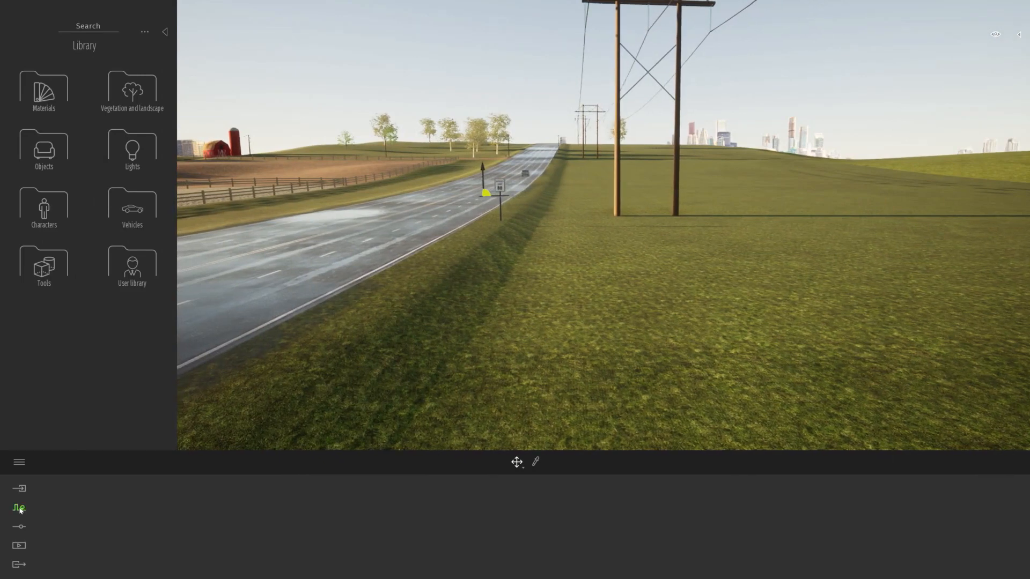
{"action": "left_click", "coordinate": [482, 520]}
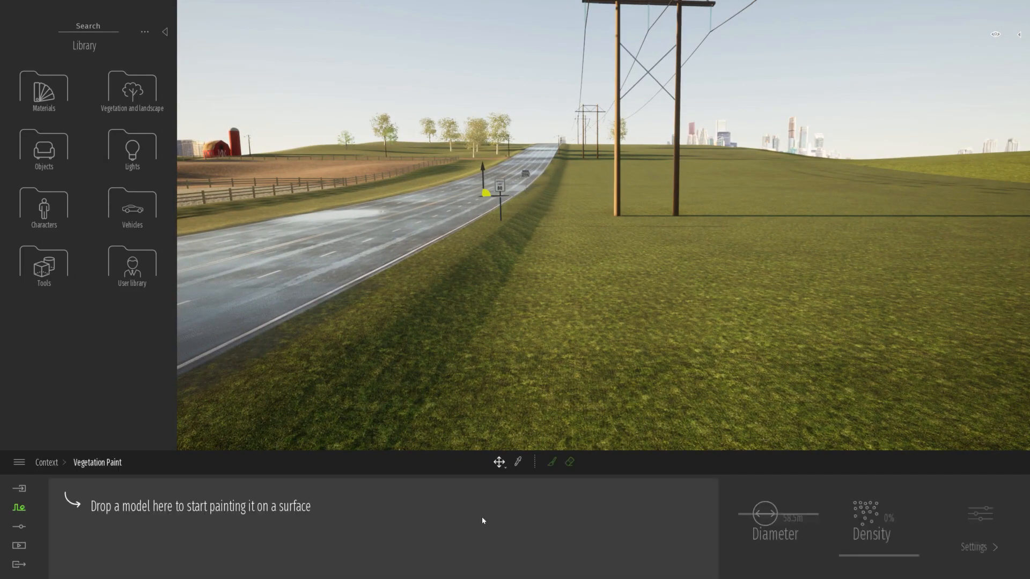
{"action": "left_click", "coordinate": [140, 93]}
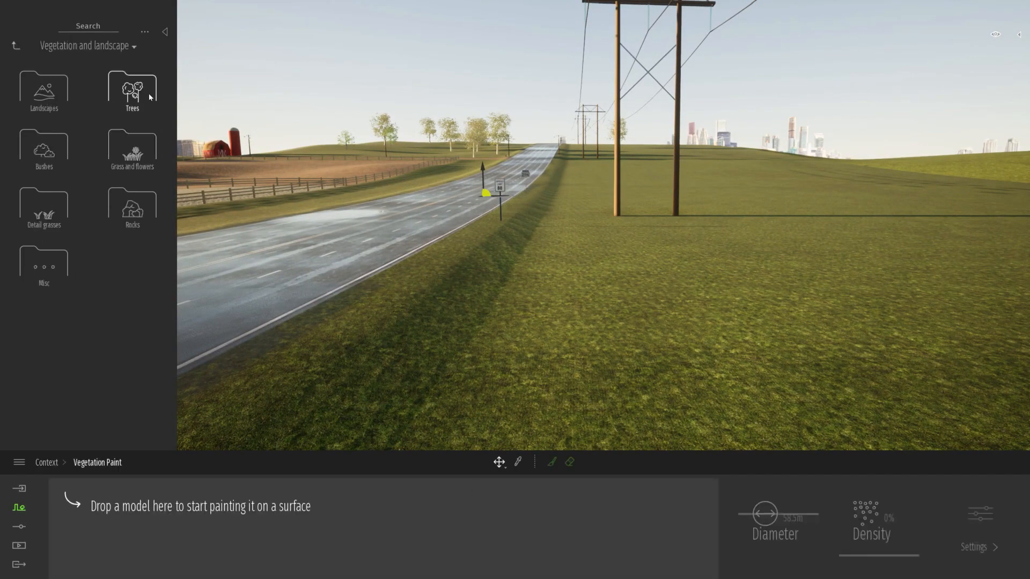
{"action": "left_click", "coordinate": [132, 151]}
{"action": "mouse_move", "coordinate": [45, 258]}
{"action": "left_mouse_down"}
{"action": "mouse_move", "coordinate": [157, 568]}
{"action": "mouse_move", "coordinate": [109, 536]}
{"action": "left_mouse_up"}
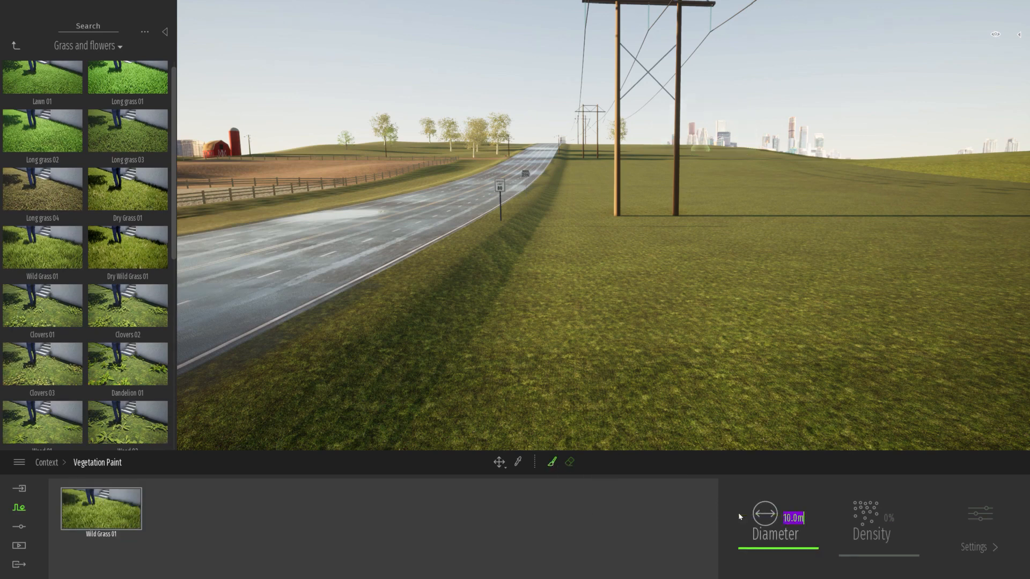
Paint Wild Grass 01 in overlapping strokes across the field beside the power poles and finish painting
{"action": "mouse_move", "coordinate": [632, 300]}
{"action": "left_mouse_down"}
{"action": "mouse_move", "coordinate": [657, 276]}
{"action": "mouse_move", "coordinate": [793, 356]}
{"action": "mouse_move", "coordinate": [780, 253]}
{"action": "left_mouse_up"}
{"action": "right_click_drag", "start_coordinate": [690, 283], "coordinate": [718, 308]}
{"action": "mouse_move", "coordinate": [693, 305]}
{"action": "left_mouse_down"}
{"action": "mouse_move", "coordinate": [795, 194]}
{"action": "mouse_move", "coordinate": [477, 222]}
{"action": "mouse_move", "coordinate": [494, 282]}
{"action": "mouse_move", "coordinate": [725, 224]}
{"action": "left_mouse_up"}
{"action": "right_click_drag", "start_coordinate": [725, 224], "coordinate": [723, 236]}
{"action": "mouse_move", "coordinate": [722, 236]}
{"action": "left_mouse_down"}
{"action": "mouse_move", "coordinate": [529, 380]}
{"action": "mouse_move", "coordinate": [434, 395]}
{"action": "mouse_move", "coordinate": [454, 387]}
{"action": "left_mouse_up"}
{"action": "right_click_drag", "start_coordinate": [716, 275], "coordinate": [667, 259]}
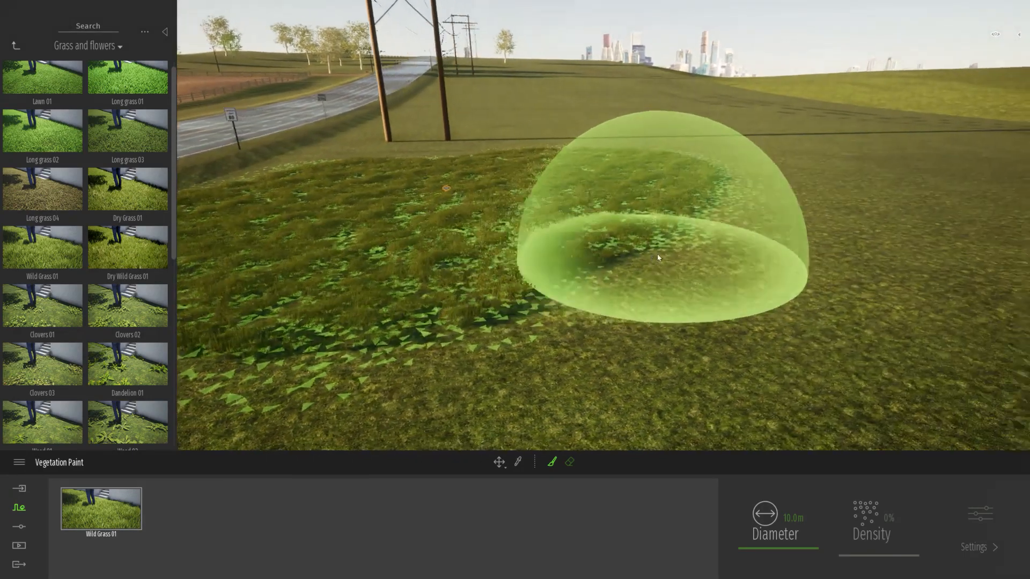
{"action": "mouse_move", "coordinate": [544, 280]}
{"action": "left_mouse_down"}
{"action": "mouse_move", "coordinate": [713, 207]}
{"action": "mouse_move", "coordinate": [652, 163]}
{"action": "mouse_move", "coordinate": [478, 176]}
{"action": "mouse_move", "coordinate": [782, 277]}
{"action": "mouse_move", "coordinate": [662, 163]}
{"action": "mouse_move", "coordinate": [703, 188]}
{"action": "left_mouse_up"}
{"action": "right_click_drag", "start_coordinate": [702, 188], "coordinate": [704, 199]}
{"action": "middle_click_drag", "start_coordinate": [702, 199], "coordinate": [665, 226]}
{"action": "mouse_move", "coordinate": [536, 235]}
{"action": "left_mouse_down"}
{"action": "mouse_move", "coordinate": [560, 163]}
{"action": "mouse_move", "coordinate": [589, 141]}
{"action": "mouse_move", "coordinate": [694, 286]}
{"action": "mouse_move", "coordinate": [678, 166]}
{"action": "mouse_move", "coordinate": [724, 140]}
{"action": "mouse_move", "coordinate": [747, 352]}
{"action": "mouse_move", "coordinate": [762, 192]}
{"action": "mouse_move", "coordinate": [533, 130]}
{"action": "mouse_move", "coordinate": [485, 131]}
{"action": "mouse_move", "coordinate": [519, 120]}
{"action": "mouse_move", "coordinate": [712, 184]}
{"action": "mouse_move", "coordinate": [489, 126]}
{"action": "mouse_move", "coordinate": [591, 145]}
{"action": "left_mouse_up"}
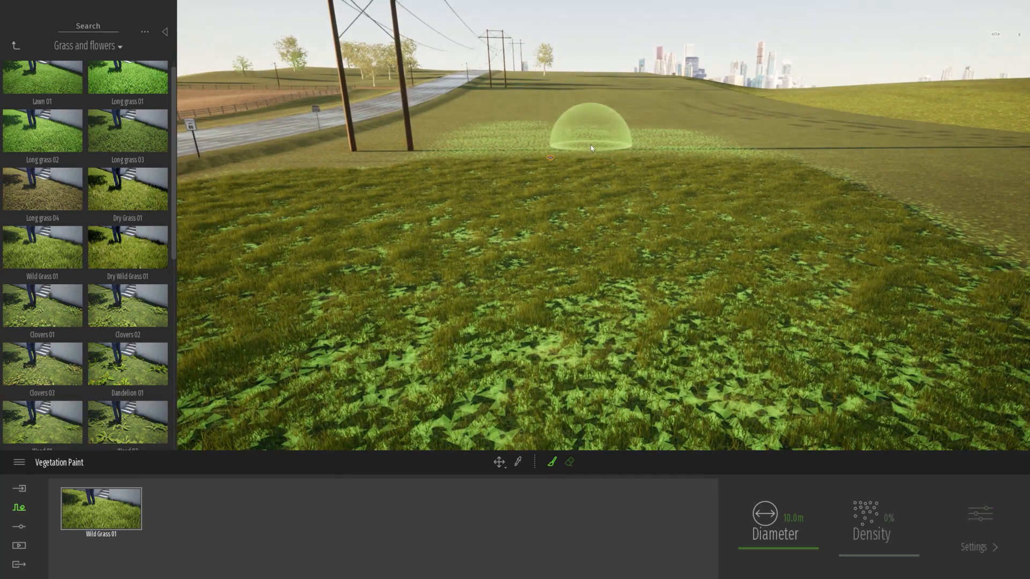
{"action": "key", "text": "Escape"}
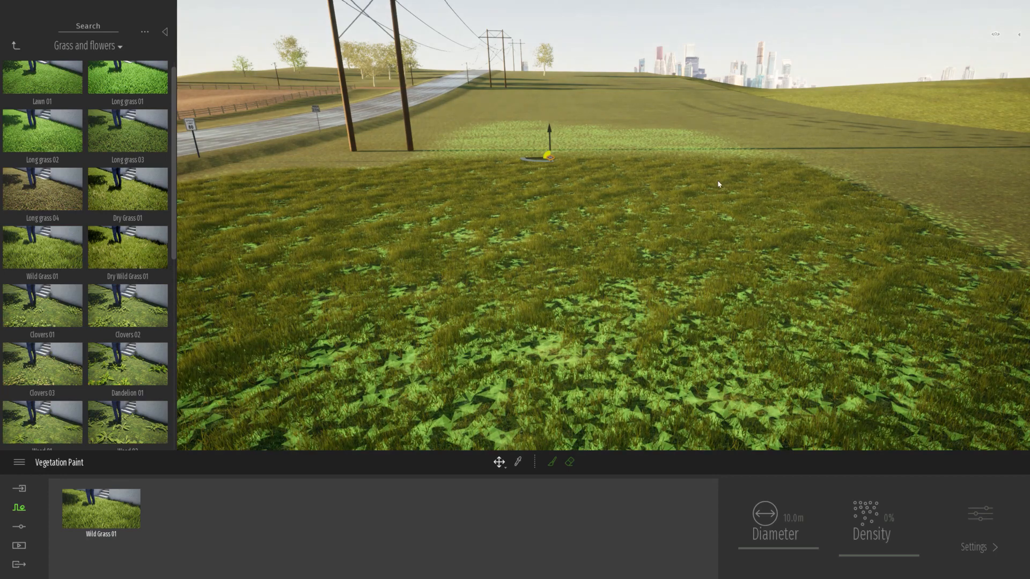
Set the Fading of grass preference to Near and check how the painted field fades with distance
{"action": "left_click", "coordinate": [18, 463]}
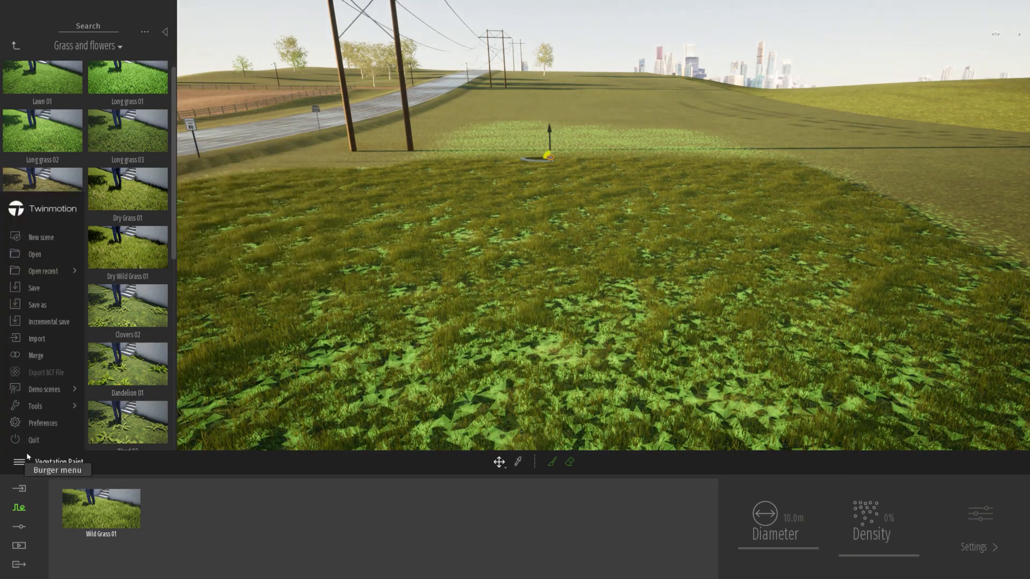
{"action": "mouse_move", "coordinate": [44, 396]}
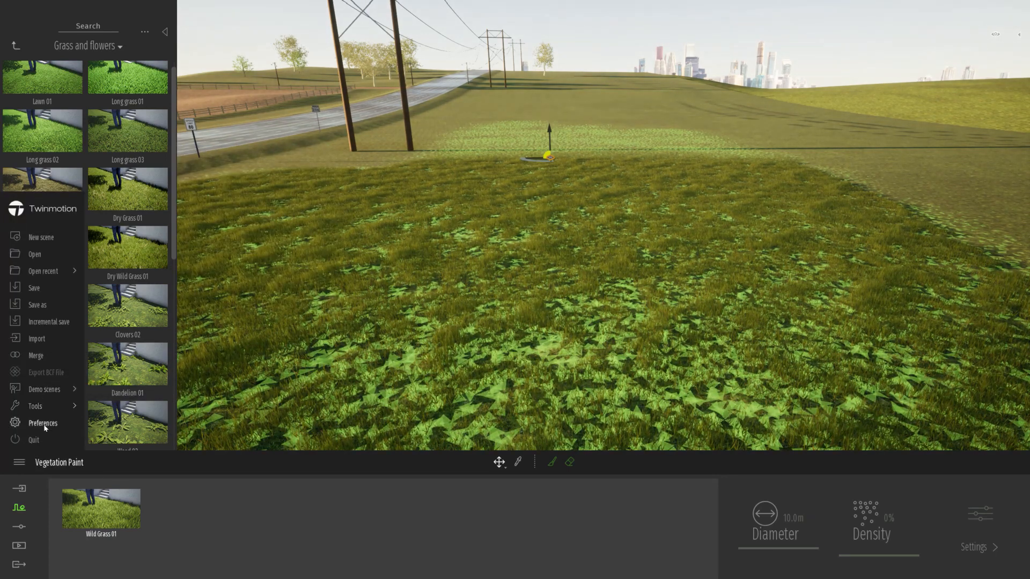
{"action": "left_click", "coordinate": [43, 423]}
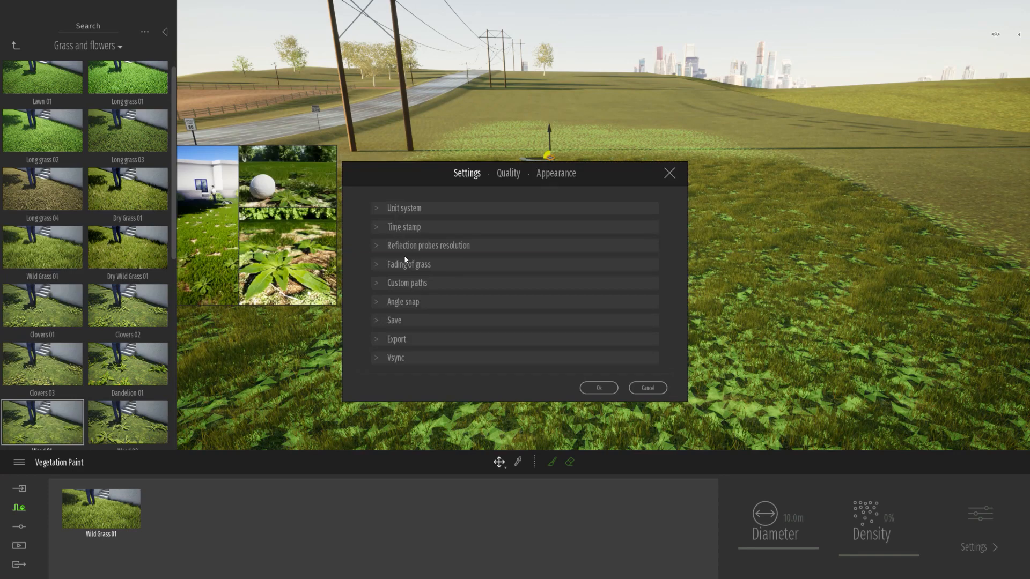
{"action": "left_click", "coordinate": [420, 264]}
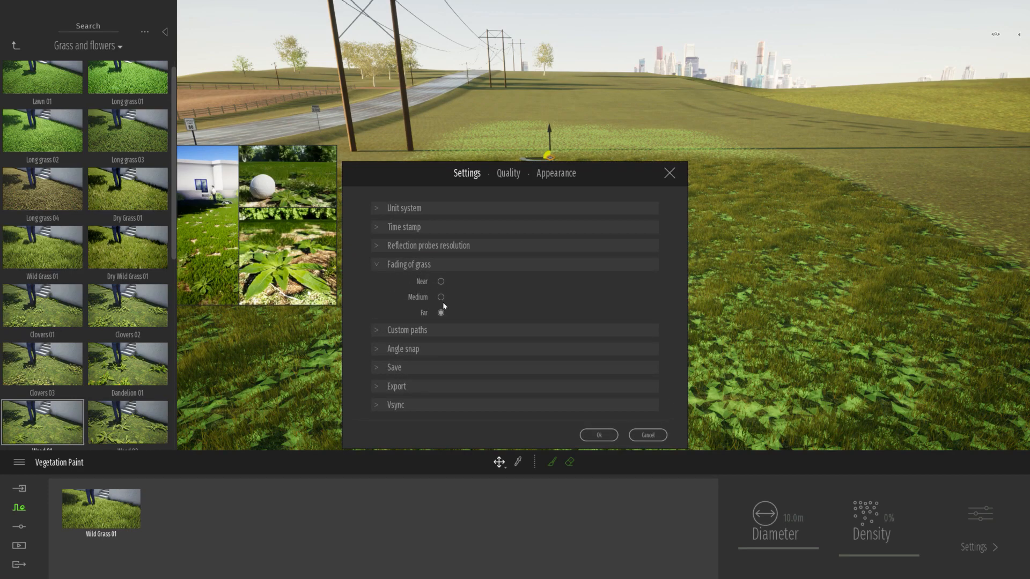
{"action": "left_click", "coordinate": [441, 282]}
{"action": "left_click", "coordinate": [598, 435]}
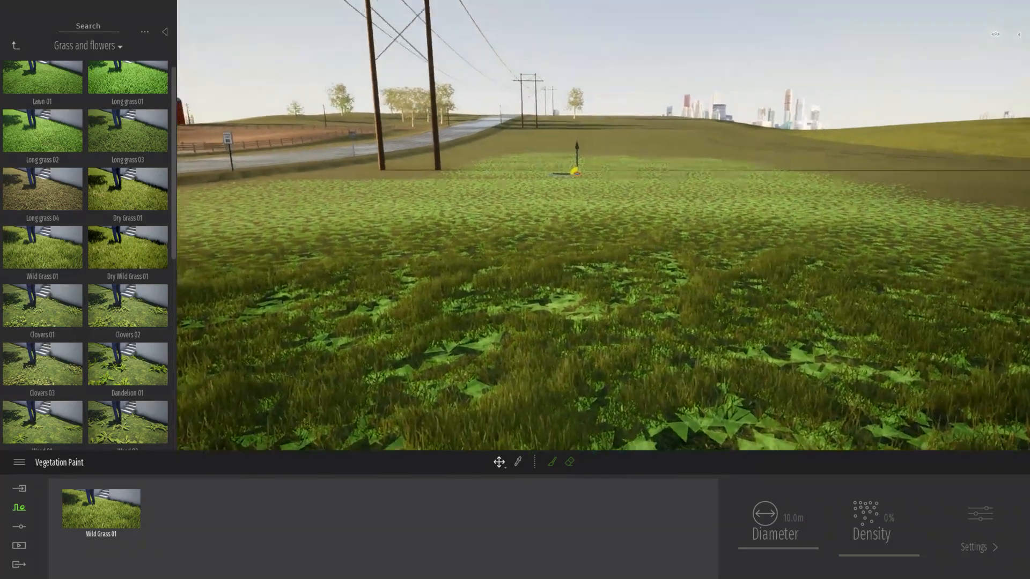
{"action": "key", "text": "w"}
{"action": "right_click_drag", "start_coordinate": [598, 289], "coordinate": [643, 347]}
{"action": "key", "text": "e"}
Set the Fading of grass preference back to Far and look across the painted field
{"action": "key", "text": "ctrl+p"}
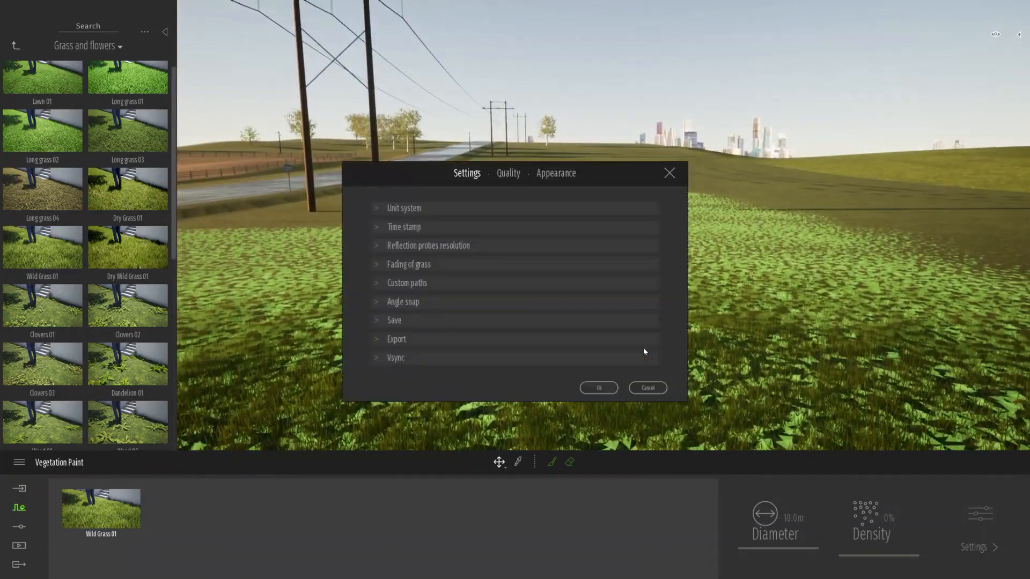
{"action": "left_click", "coordinate": [412, 268]}
{"action": "left_click", "coordinate": [602, 435]}
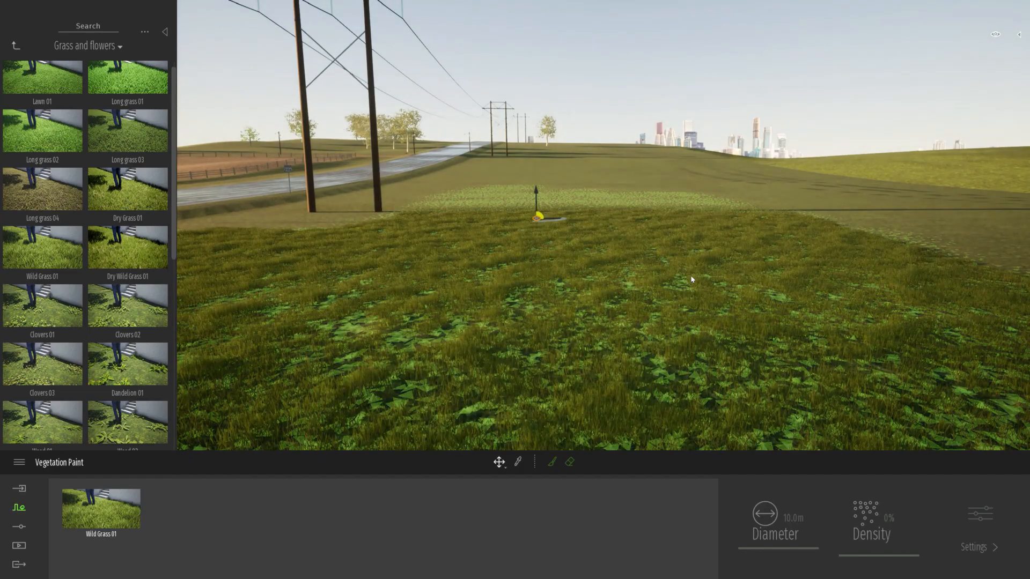
{"action": "key", "text": "a"}
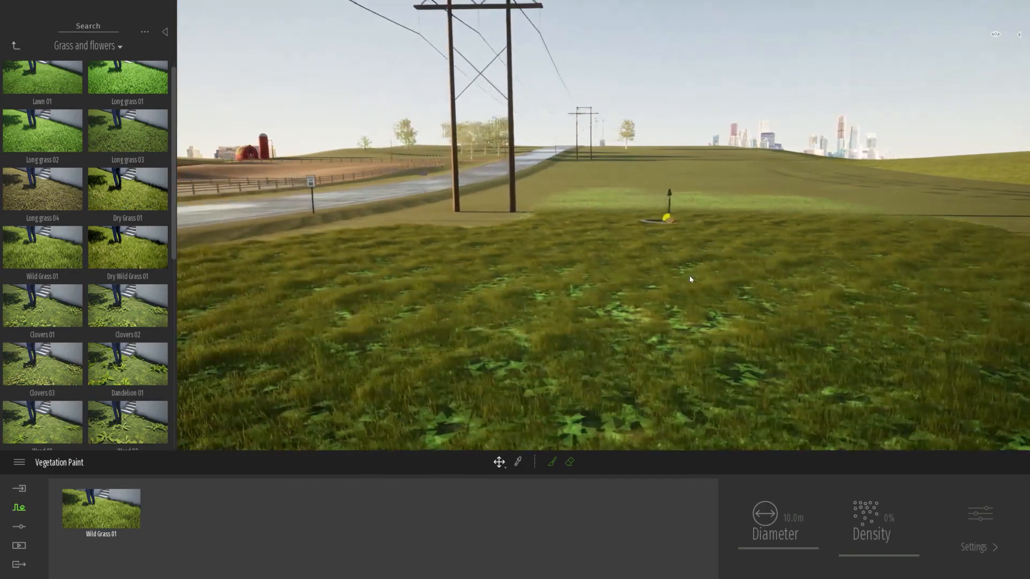
{"action": "key", "text": "a"}
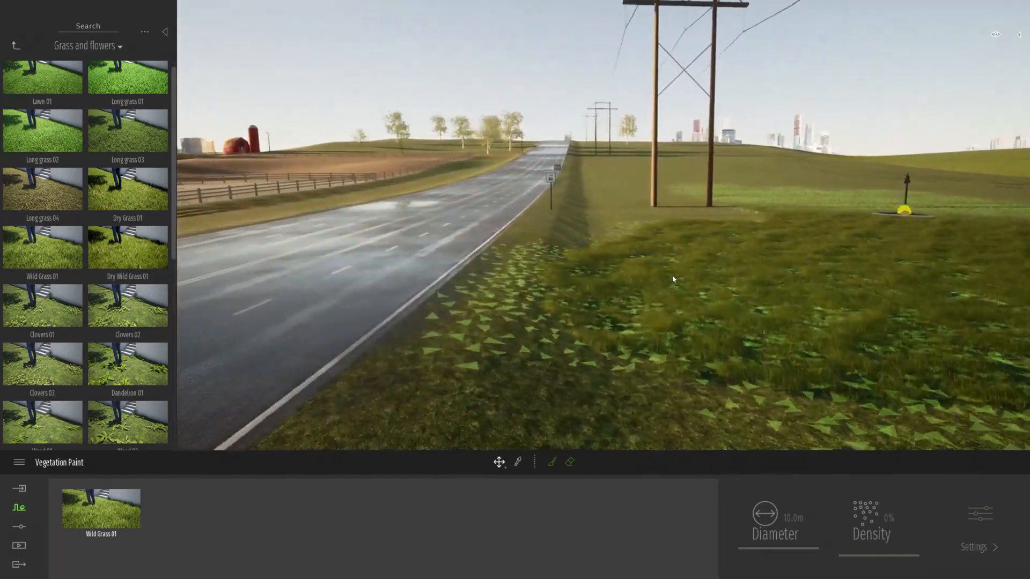
Select the painted Wild Grass 01 again and extend it with the 10 m brush up to the road's edge
{"action": "key", "text": "Escape"}
{"action": "key", "text": "a"}
{"action": "mouse_move", "coordinate": [615, 316]}
{"action": "right_mouse_down"}
{"action": "mouse_move", "coordinate": [553, 337]}
{"action": "mouse_move", "coordinate": [629, 325]}
{"action": "right_mouse_up"}
{"action": "key", "text": "e"}
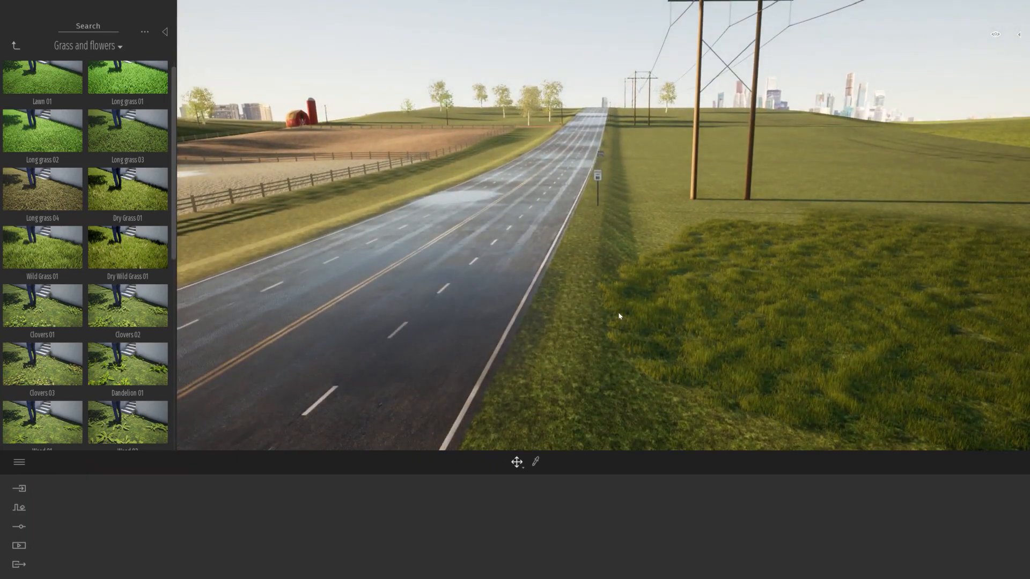
{"action": "left_click", "coordinate": [642, 299]}
{"action": "left_click", "coordinate": [552, 463]}
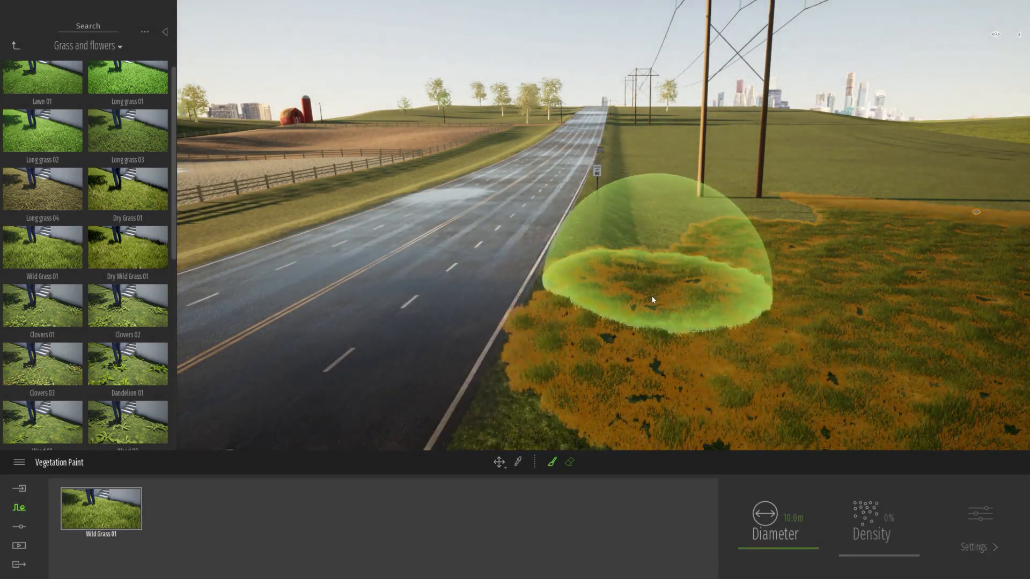
{"action": "key", "text": "Escape"}
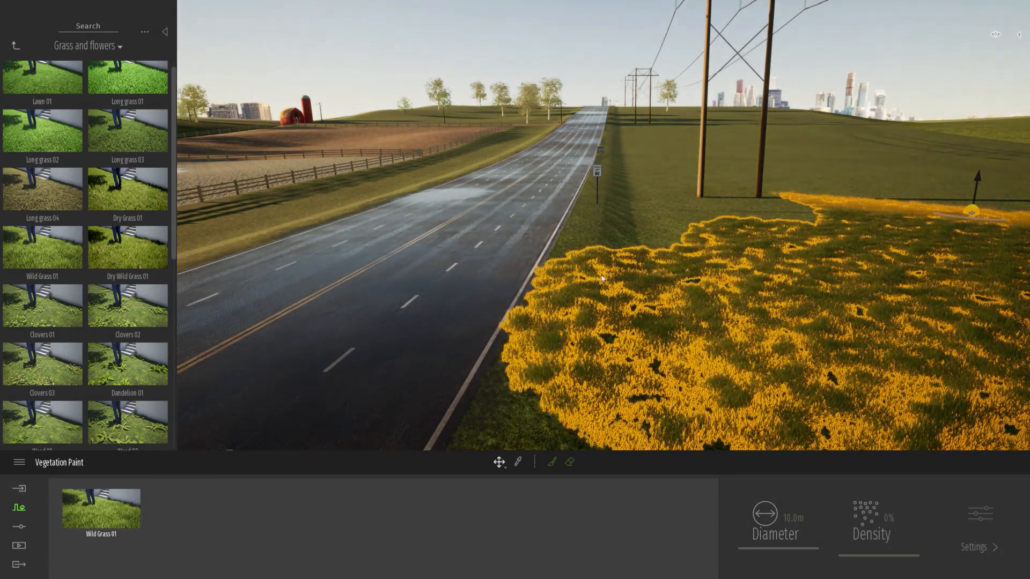
Isolate the MI_Ground and MI_GroundBorder surfaces together with the painted grass
{"action": "left_click", "coordinate": [590, 239]}
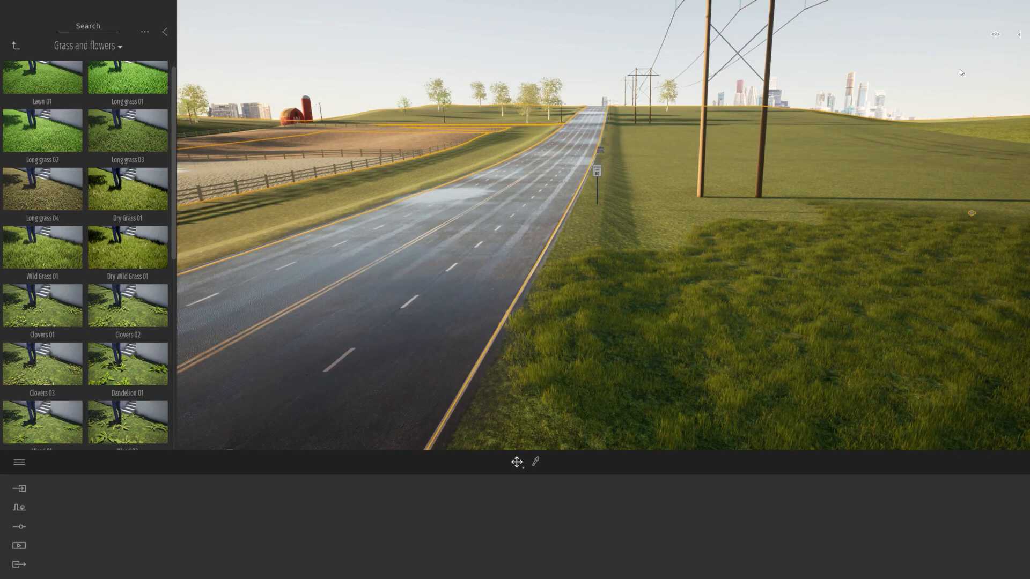
{"action": "left_click", "coordinate": [1020, 35]}
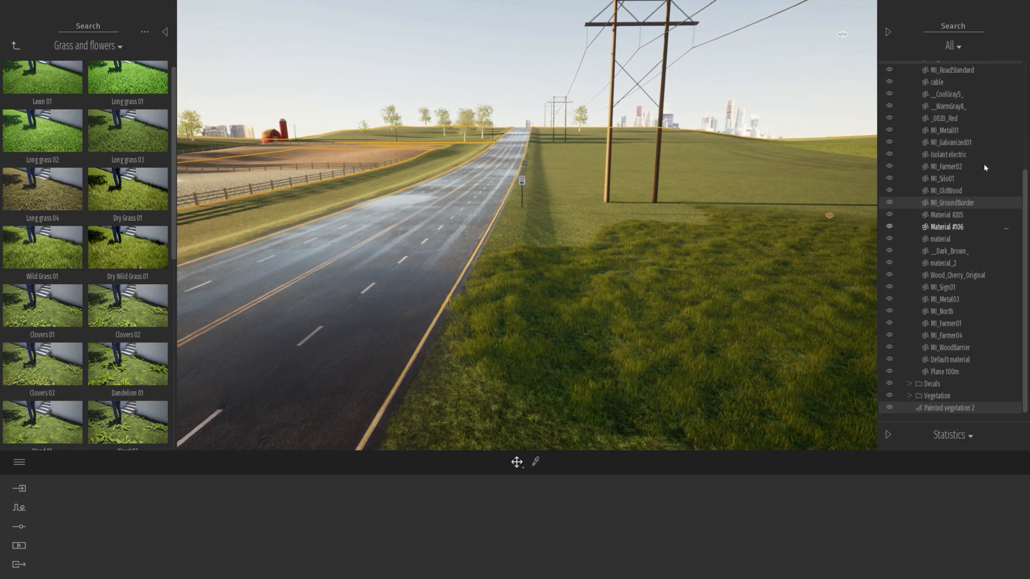
{"action": "scroll", "coordinate": [941, 257], "scroll_direction": "up", "scroll_amount": 5}
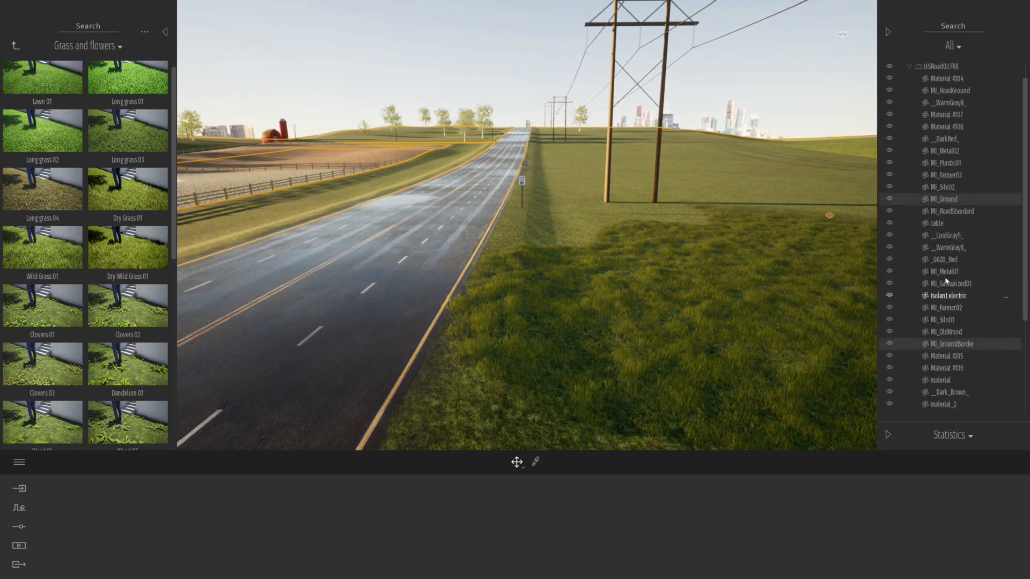
{"action": "right_click", "coordinate": [960, 213]}
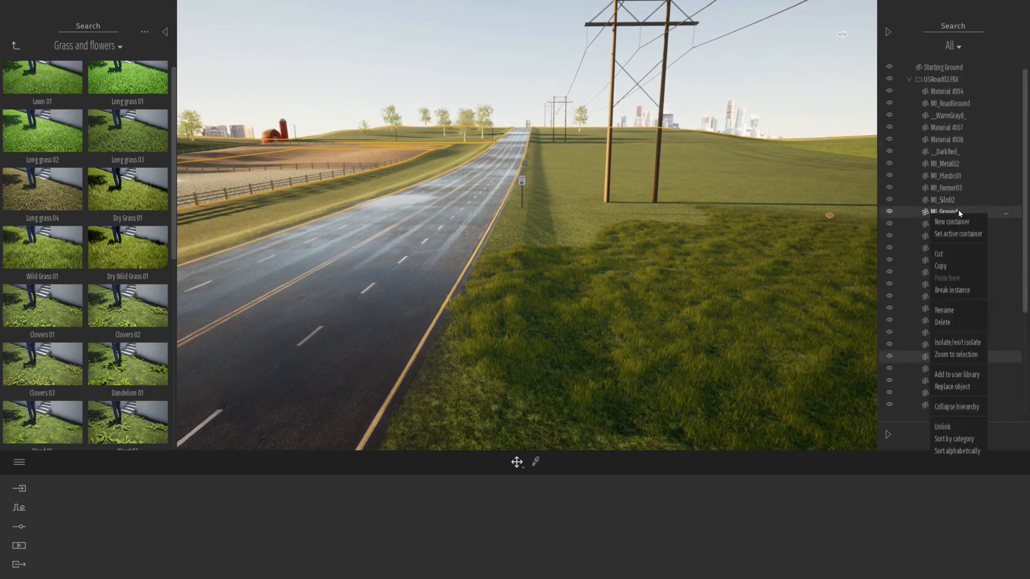
{"action": "left_click", "coordinate": [948, 344]}
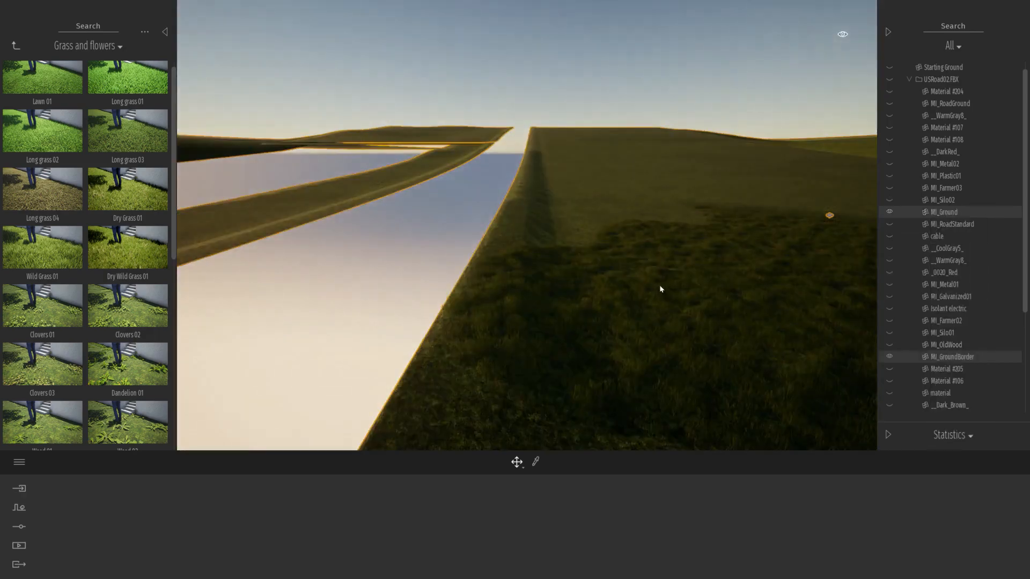
{"action": "right_click_drag", "start_coordinate": [665, 281], "coordinate": [836, 292]}
{"action": "right_click_drag", "start_coordinate": [578, 156], "coordinate": [279, 198]}
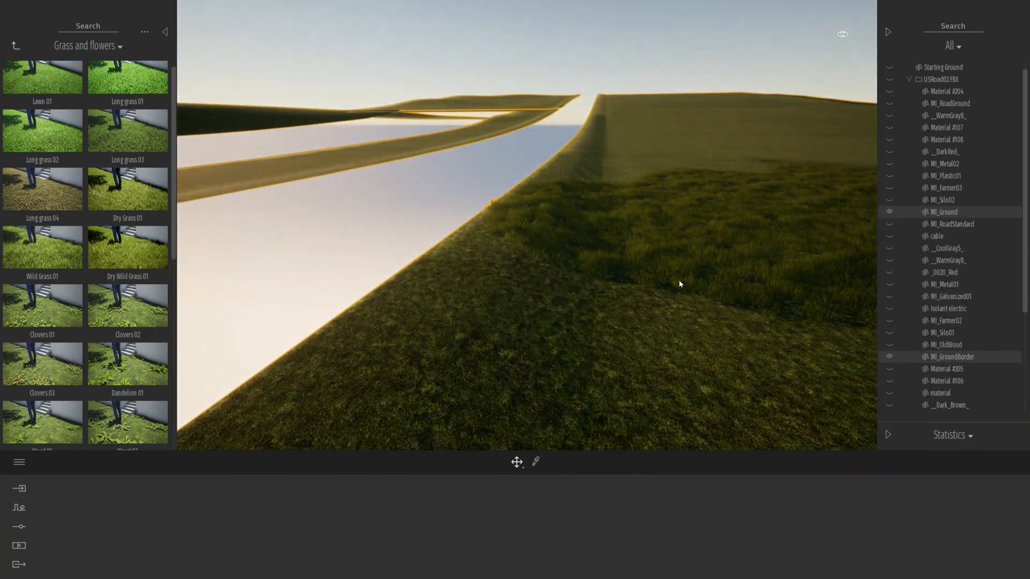
Set the Wild Grass 01 brush diameter to 100 m and extend the grass across the isolated ground on both sides of the road
{"action": "left_click", "coordinate": [689, 276]}
{"action": "right_click_drag", "start_coordinate": [688, 276], "coordinate": [562, 348]}
{"action": "left_click", "coordinate": [550, 464]}
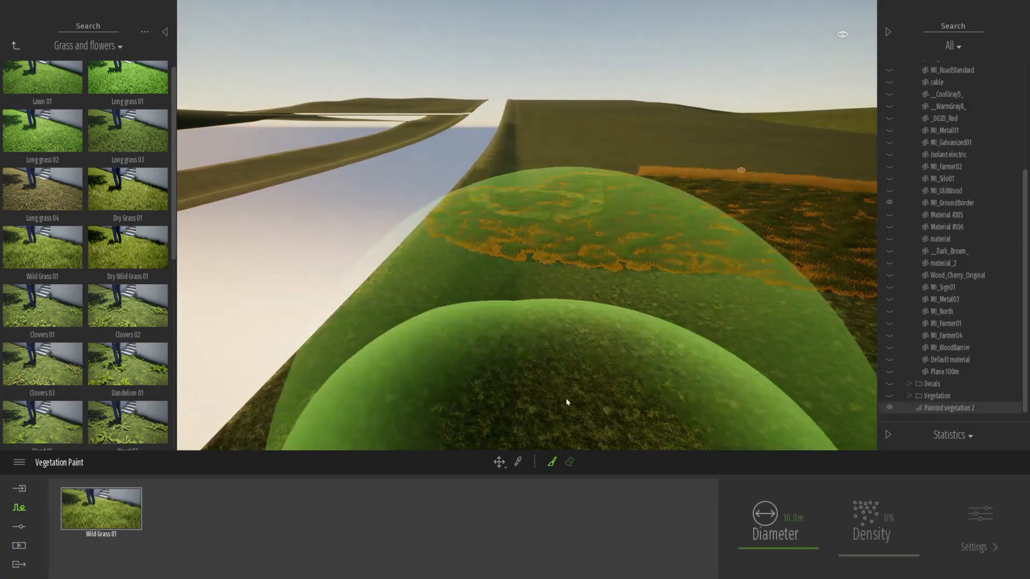
{"action": "left_click_drag", "start_coordinate": [781, 504], "coordinate": [764, 386]}
{"action": "right_click_drag", "start_coordinate": [536, 220], "coordinate": [430, 235]}
{"action": "left_click", "coordinate": [424, 223]}
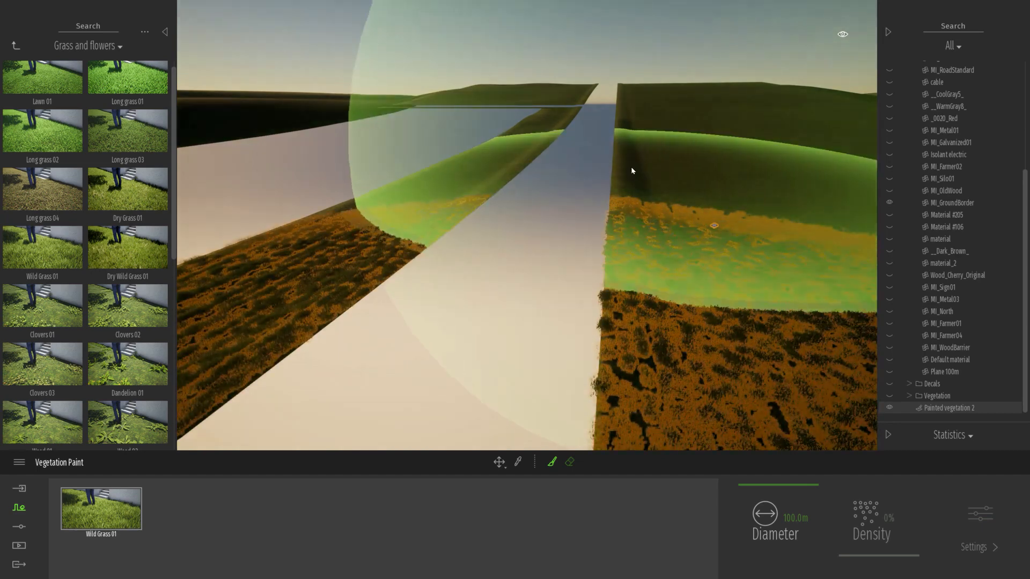
{"action": "left_click", "coordinate": [632, 168]}
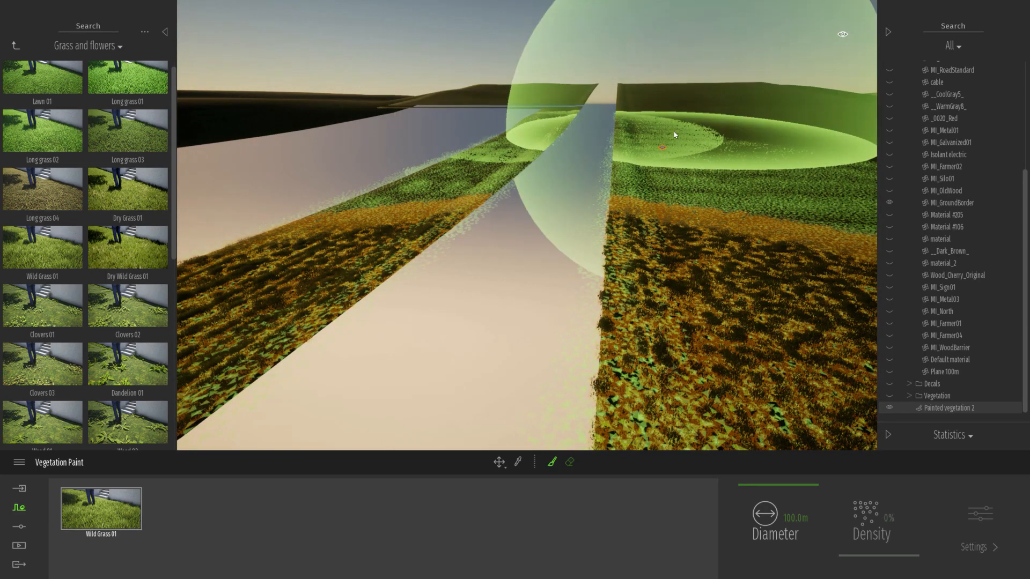
{"action": "left_click", "coordinate": [681, 132]}
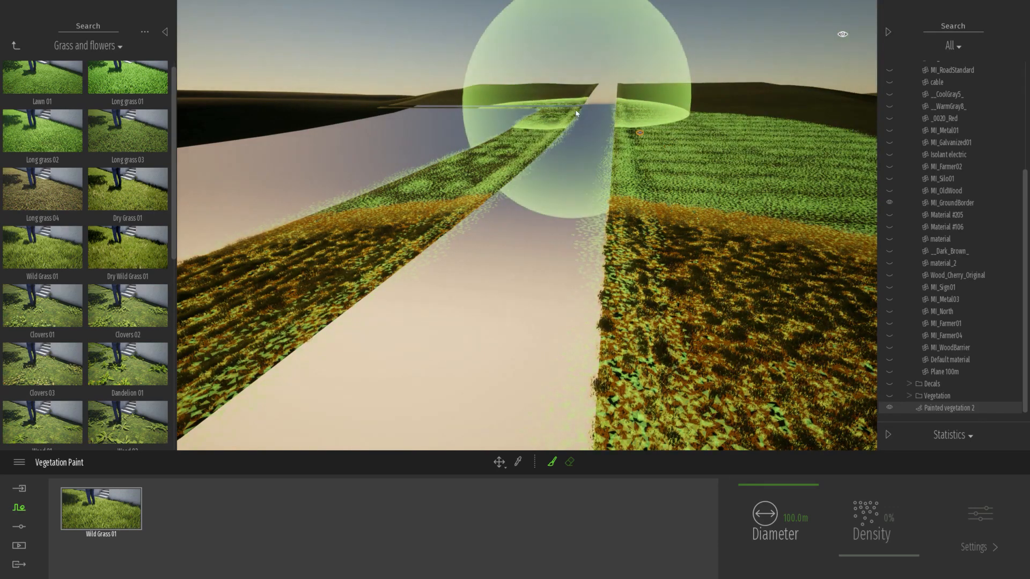
Stop painting and exit isolation of the ground surfaces and their painted grass to show the full scene
{"action": "key", "text": "Escape"}
{"action": "right_click_drag", "start_coordinate": [674, 232], "coordinate": [708, 274]}
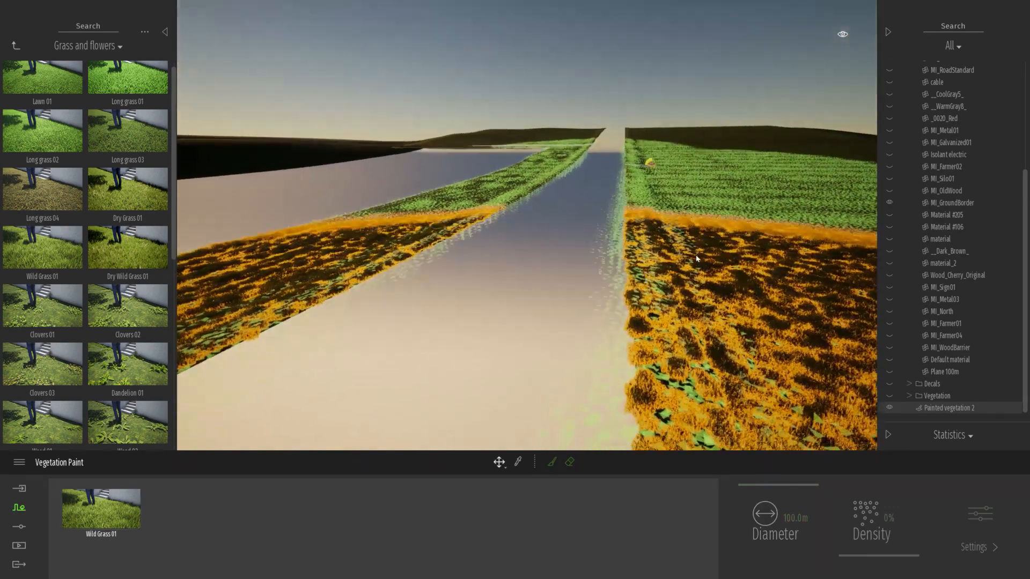
{"action": "key", "text": "Escape"}
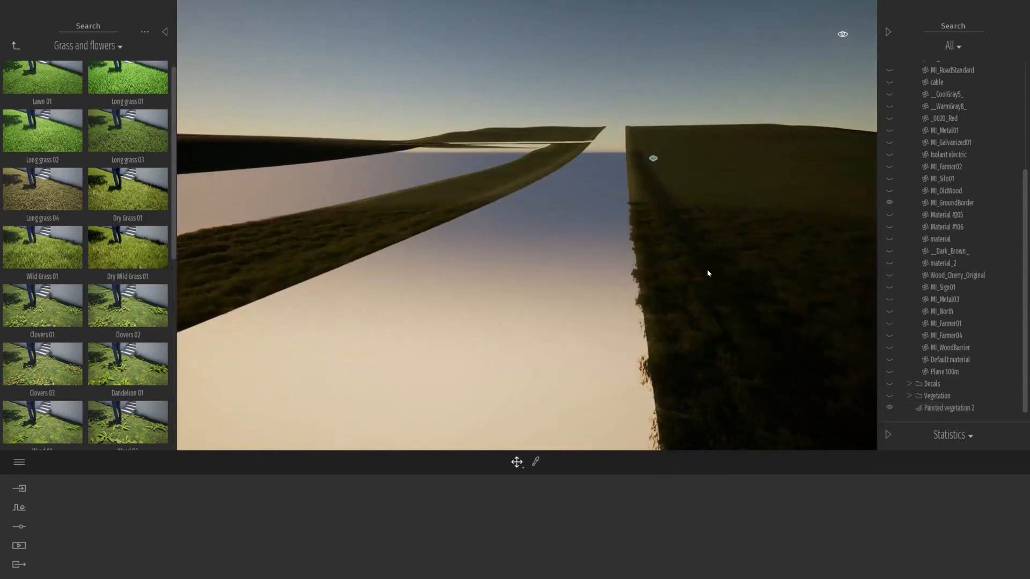
{"action": "left_click", "coordinate": [944, 410]}
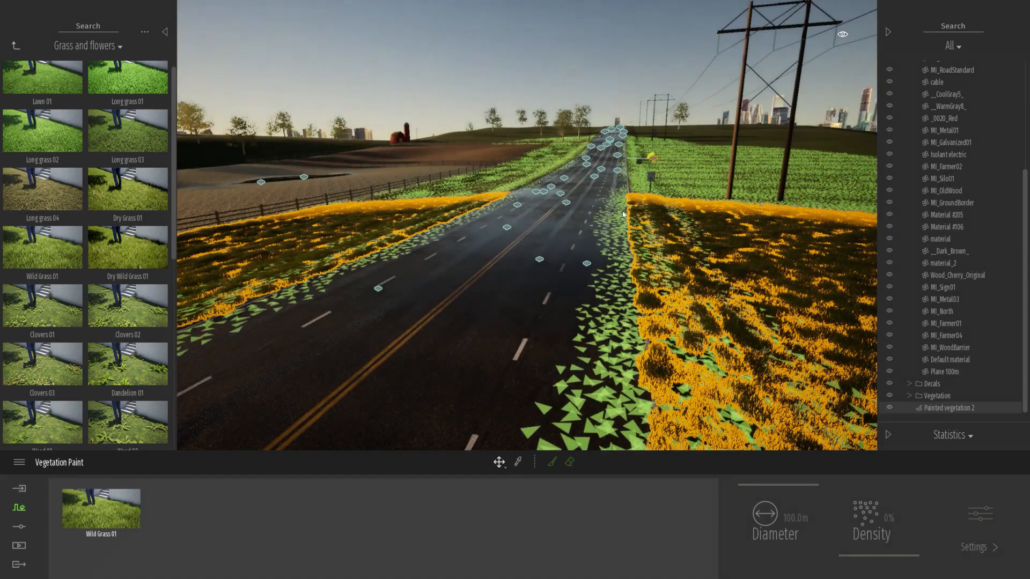
Select the Wild Grass 01 painted on the fence-side verge and set its density to 69%
{"action": "key", "text": "Escape"}
{"action": "key", "text": "a"}
{"action": "mouse_move", "coordinate": [655, 255]}
{"action": "right_mouse_down"}
{"action": "mouse_move", "coordinate": [677, 253]}
{"action": "mouse_move", "coordinate": [678, 221]}
{"action": "mouse_move", "coordinate": [690, 213]}
{"action": "mouse_move", "coordinate": [658, 238]}
{"action": "mouse_move", "coordinate": [668, 237]}
{"action": "mouse_move", "coordinate": [645, 239]}
{"action": "right_mouse_up"}
{"action": "key", "text": "q"}
{"action": "key", "text": "e"}
{"action": "key", "text": "w"}
{"action": "key", "text": "s"}
{"action": "key", "text": "d"}
{"action": "key", "text": "e"}
{"action": "right_click_drag", "start_coordinate": [548, 281], "coordinate": [542, 278]}
{"action": "key", "text": "q"}
{"action": "key", "text": "s"}
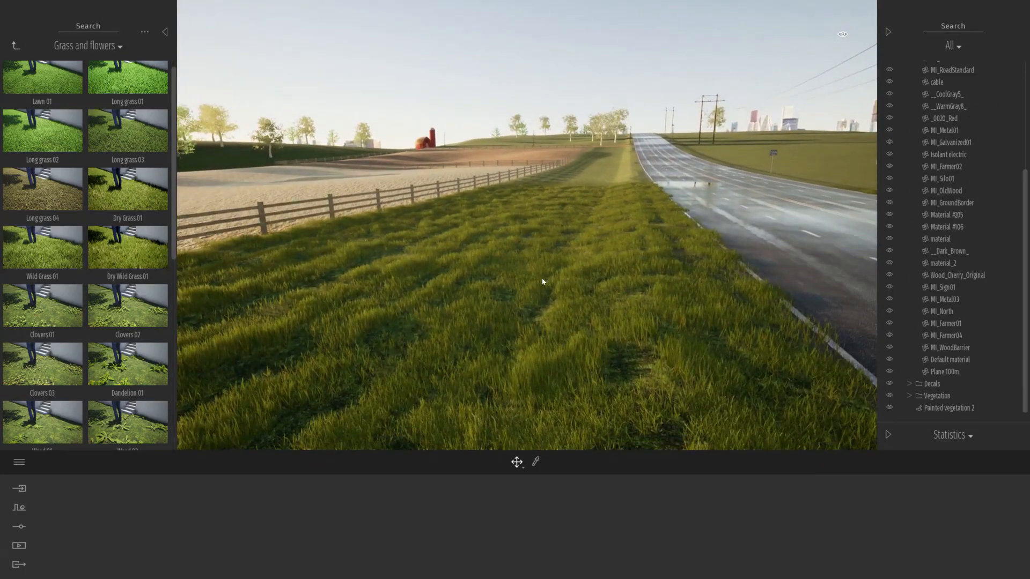
{"action": "left_click", "coordinate": [542, 279]}
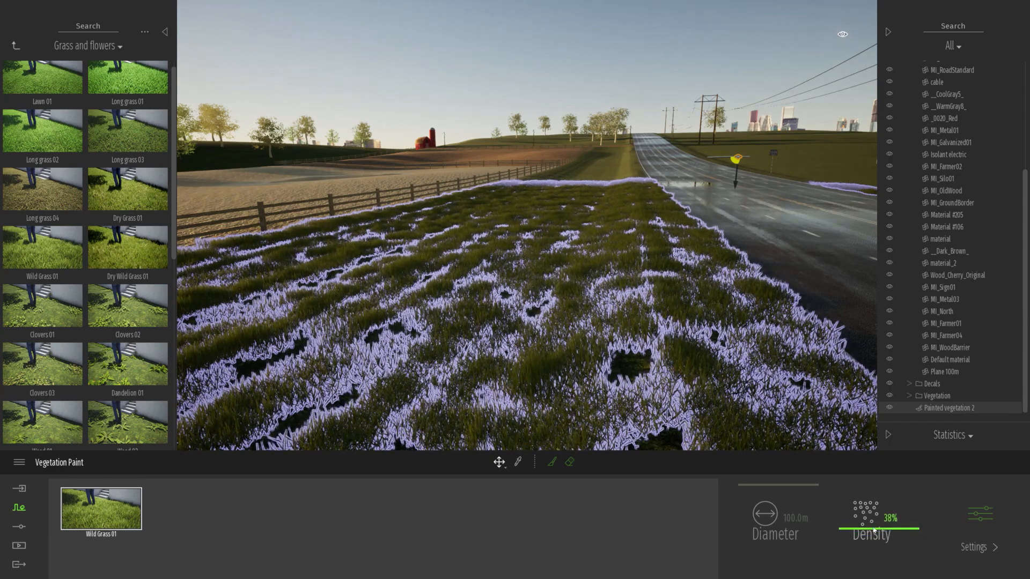
{"action": "left_click_drag", "start_coordinate": [869, 526], "coordinate": [859, 494]}
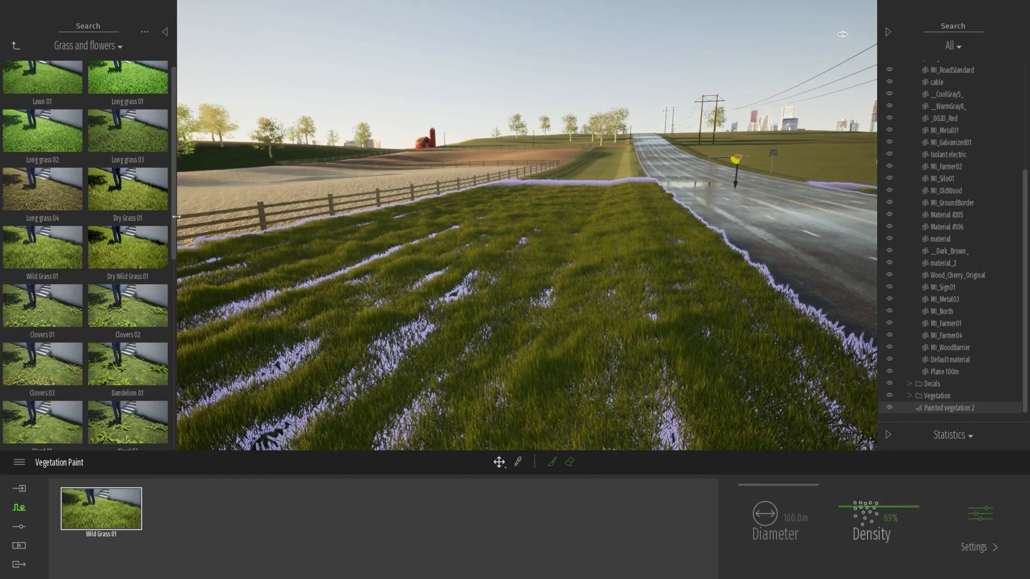
Add TallGrass 01 to the painted roadside vegetation and set its density to 5%
{"action": "scroll", "coordinate": [32, 301], "scroll_direction": "down", "scroll_amount": 4}
{"action": "mouse_move", "coordinate": [26, 315]}
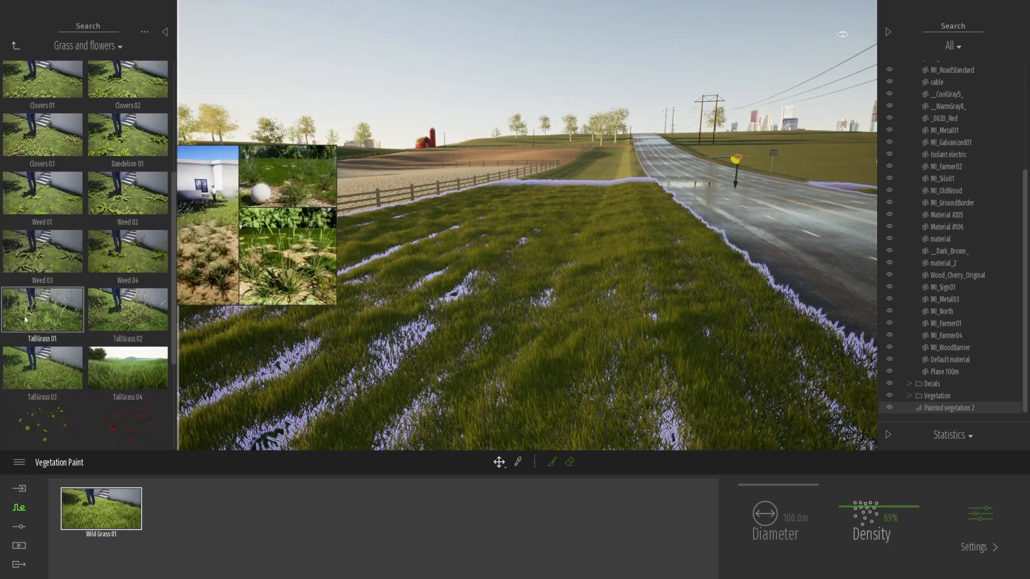
{"action": "mouse_move", "coordinate": [53, 337]}
{"action": "left_mouse_down"}
{"action": "mouse_move", "coordinate": [195, 529]}
{"action": "mouse_move", "coordinate": [209, 532]}
{"action": "left_mouse_up"}
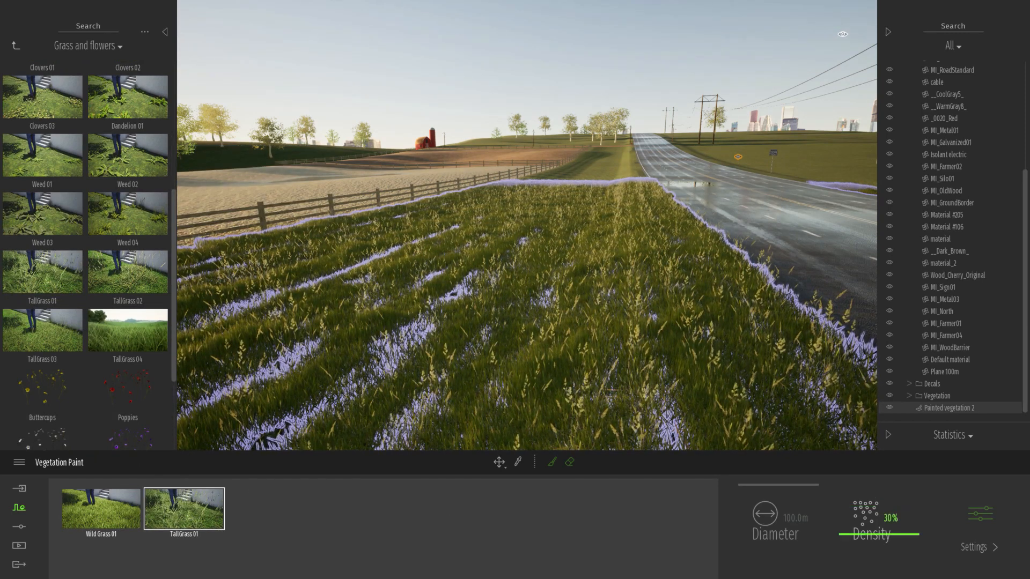
{"action": "type", "text": "5"}
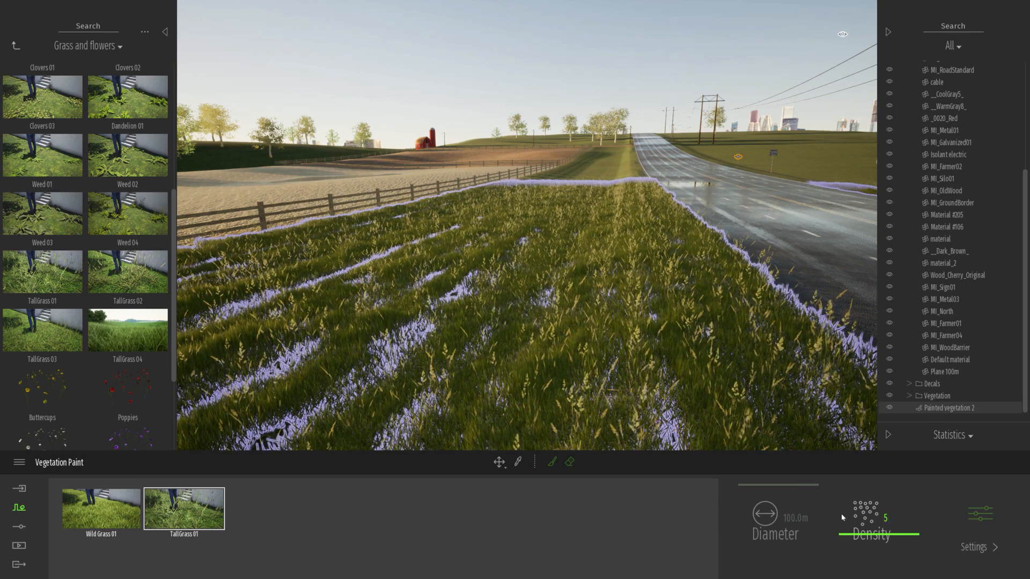
{"action": "key", "text": "Return"}
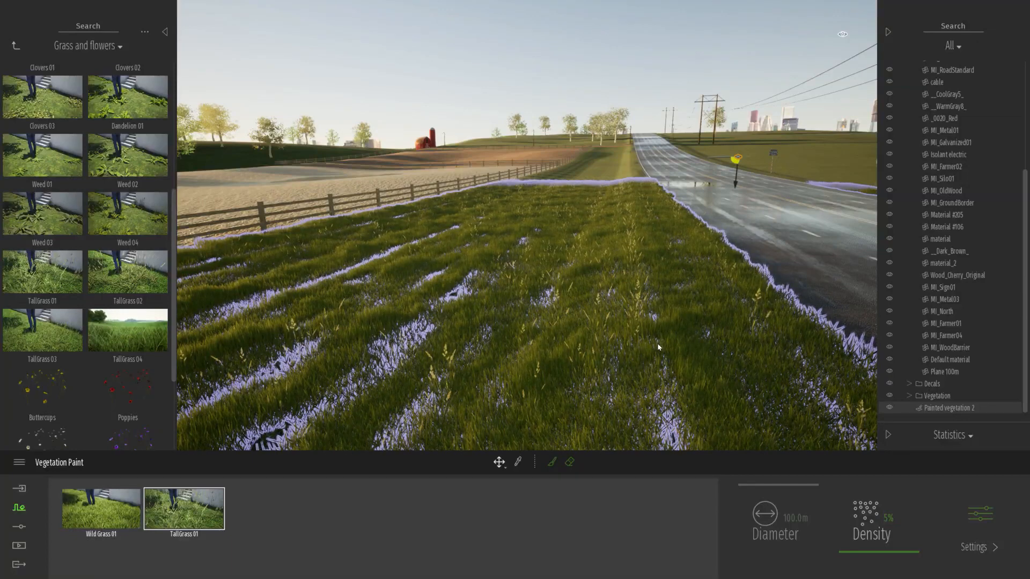
Set the dryness of the painted Wild Grass 01 to 4%
{"action": "right_click_drag", "start_coordinate": [658, 348], "coordinate": [635, 343]}
{"action": "key", "text": "d"}
{"action": "key", "text": "a"}
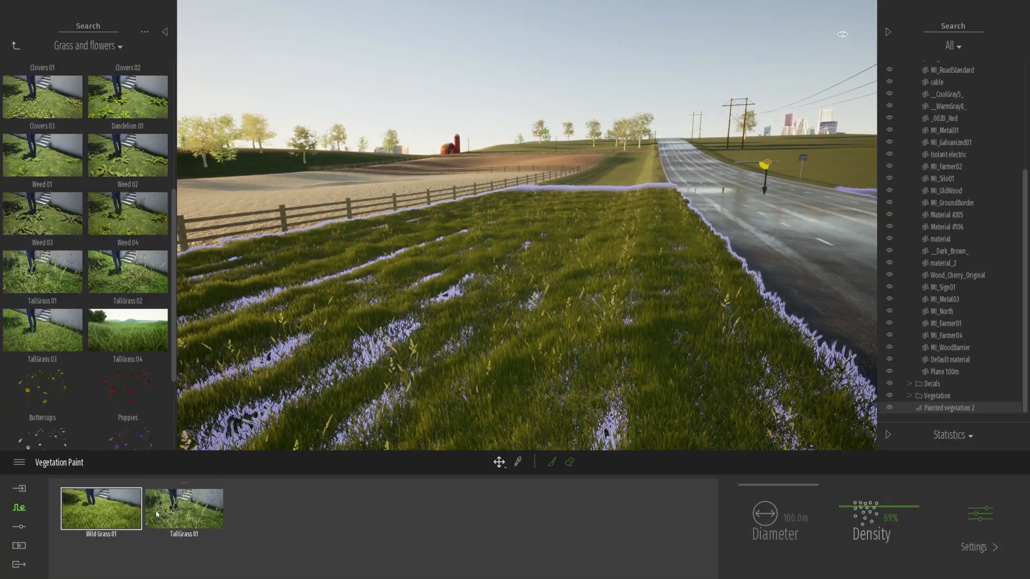
{"action": "left_click", "coordinate": [978, 515]}
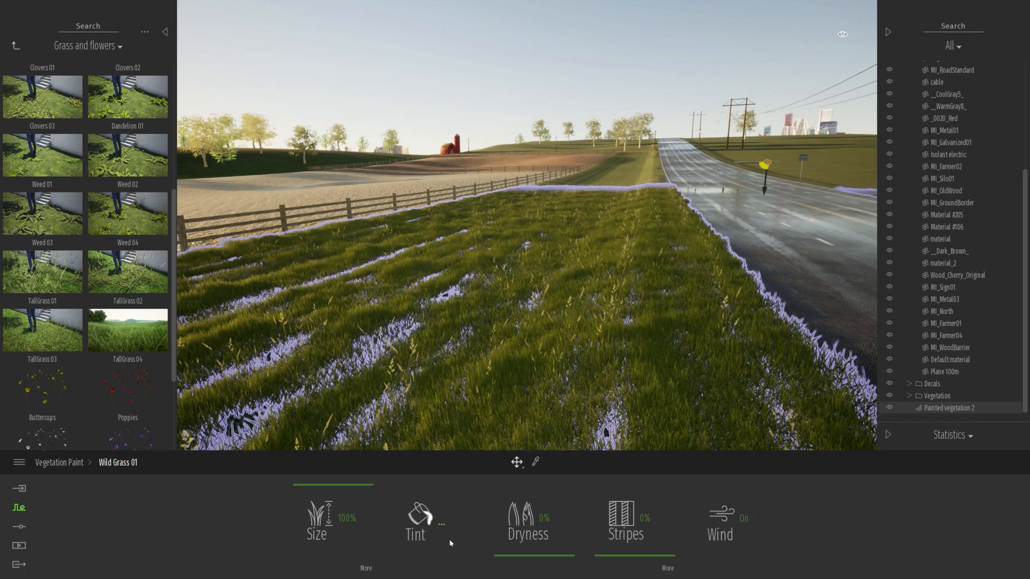
{"action": "left_click_drag", "start_coordinate": [534, 552], "coordinate": [529, 510]}
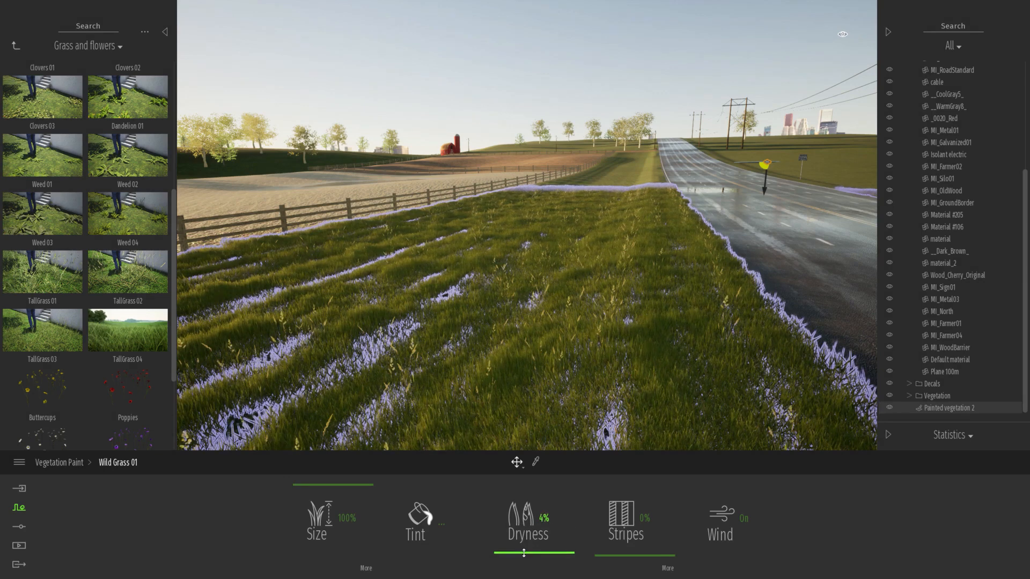
Try out a pale yellow tint on the painted Wild Grass 01 and cancel the color choice
{"action": "left_click", "coordinate": [416, 524]}
{"action": "mouse_move", "coordinate": [444, 281]}
{"action": "left_mouse_down"}
{"action": "mouse_move", "coordinate": [742, 295]}
{"action": "mouse_move", "coordinate": [768, 321]}
{"action": "left_mouse_up"}
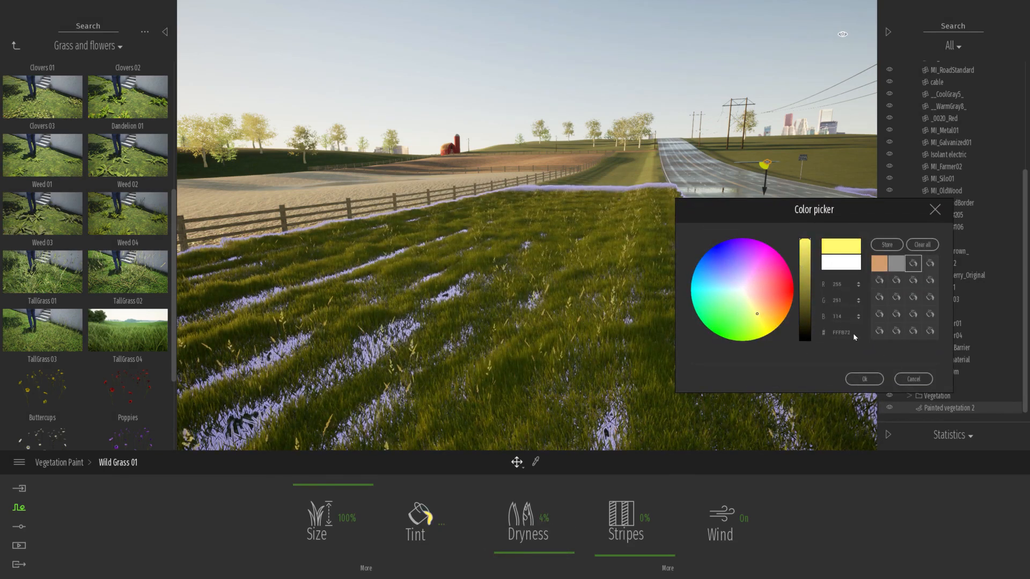
{"action": "left_click", "coordinate": [916, 380]}
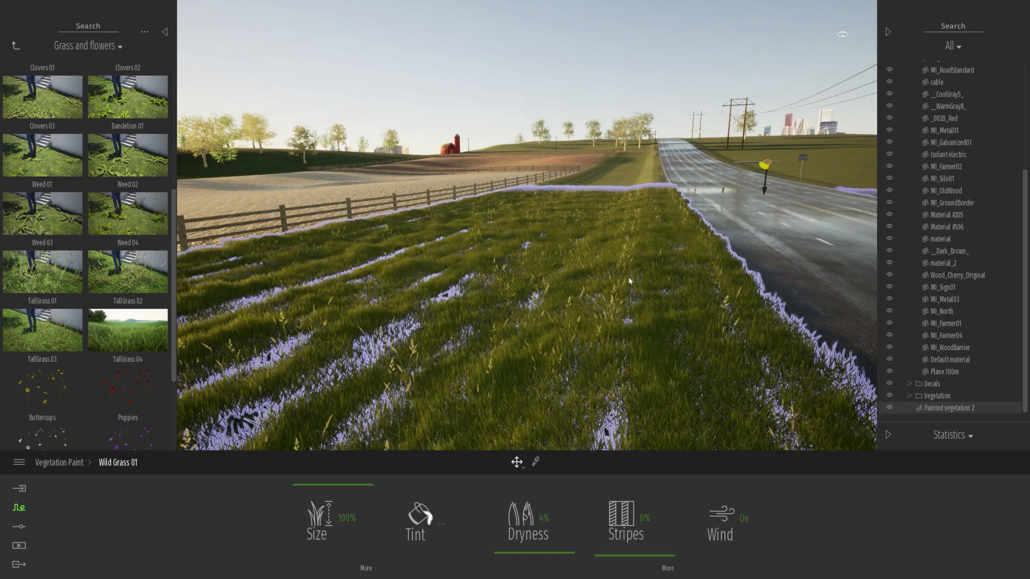
Isolate the Material #204 surface of the fenced brown field
{"action": "key", "text": "Escape"}
{"action": "key", "text": "e"}
{"action": "mouse_move", "coordinate": [631, 281]}
{"action": "right_mouse_down"}
{"action": "mouse_move", "coordinate": [652, 254]}
{"action": "mouse_move", "coordinate": [689, 244]}
{"action": "mouse_move", "coordinate": [595, 245]}
{"action": "right_mouse_up"}
{"action": "key", "text": "w"}
{"action": "key", "text": "e"}
{"action": "right_click_drag", "start_coordinate": [477, 281], "coordinate": [506, 248]}
{"action": "left_click", "coordinate": [506, 248]}
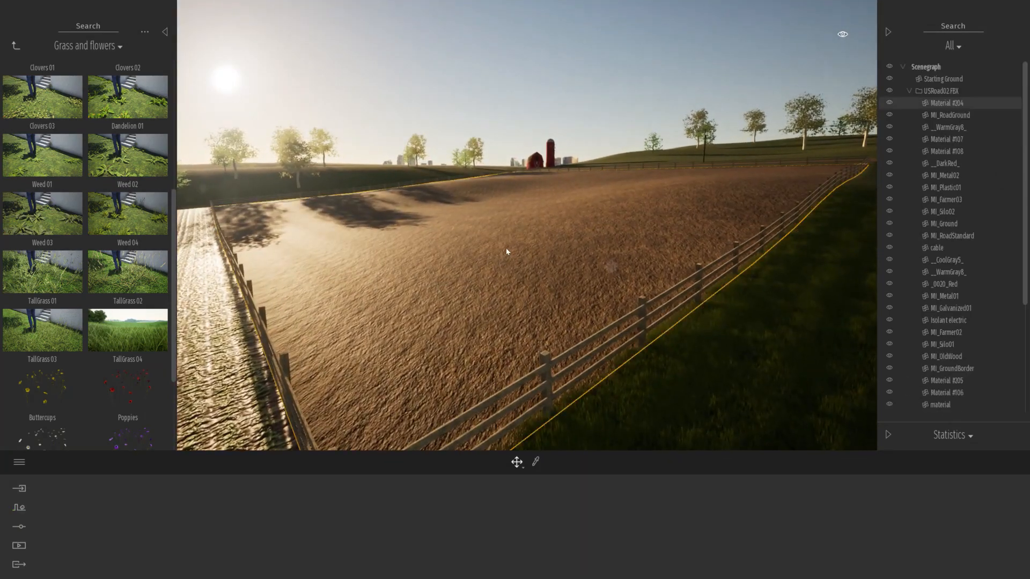
{"action": "right_click", "coordinate": [939, 104]}
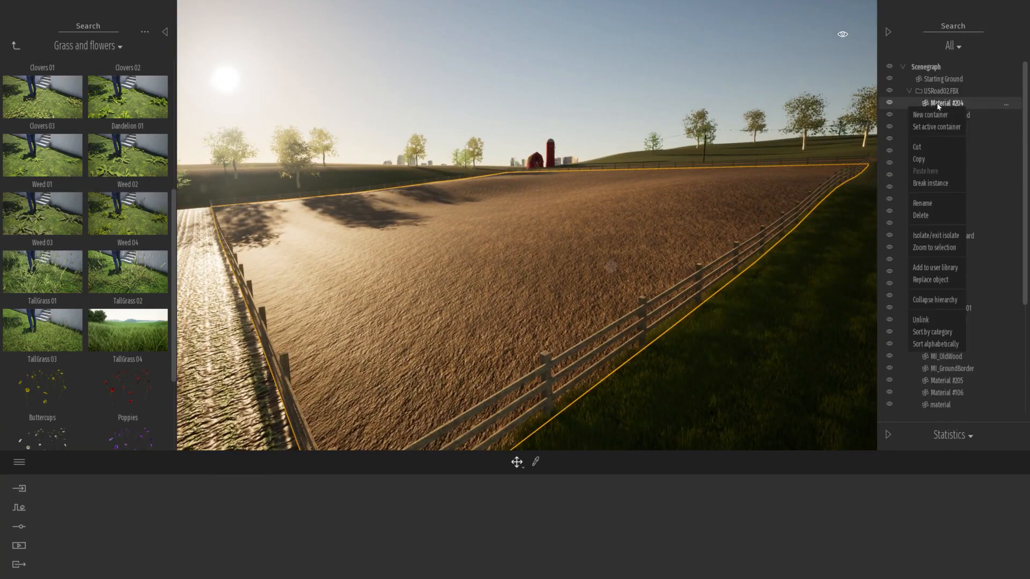
{"action": "left_click", "coordinate": [940, 236]}
Start a new vegetation paint set containing TallGrass 02 and TallGrass 01
{"action": "left_click", "coordinate": [20, 507]}
{"action": "left_click", "coordinate": [482, 514]}
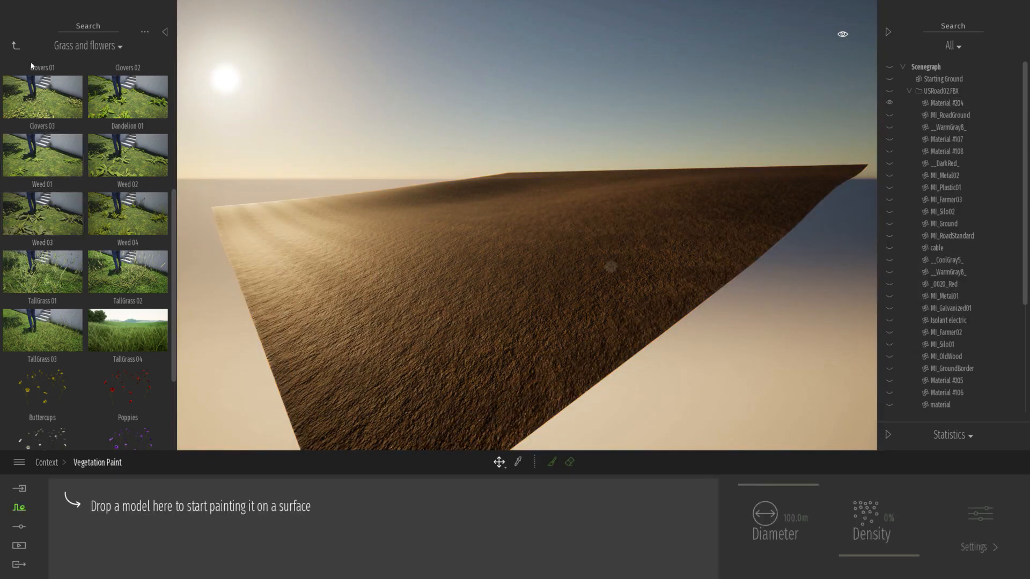
{"action": "mouse_move", "coordinate": [53, 282]}
{"action": "left_click_drag", "start_coordinate": [121, 279], "coordinate": [161, 531]}
{"action": "left_click_drag", "start_coordinate": [56, 260], "coordinate": [205, 530]}
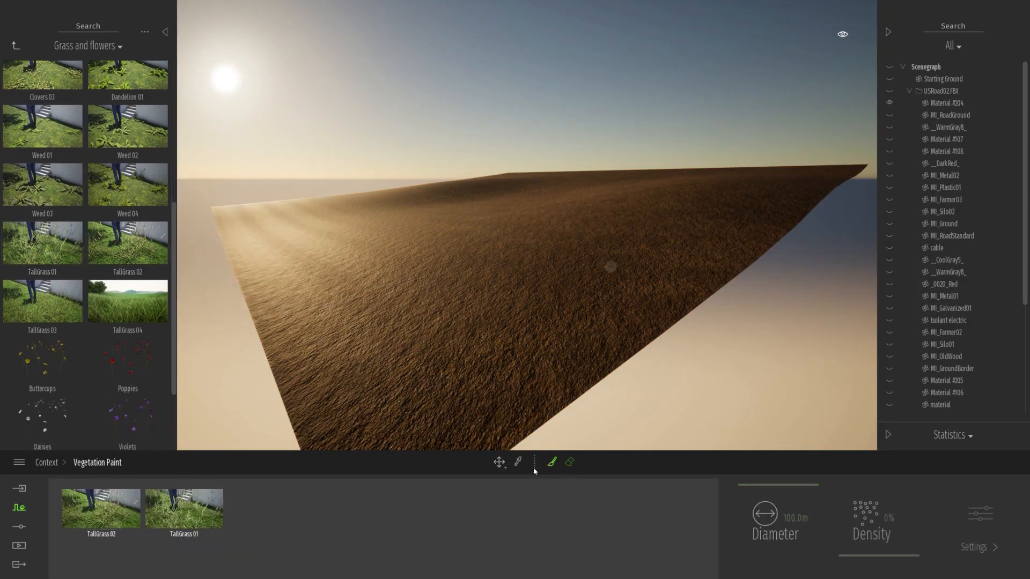
Paint both tall grasses over the isolated field with the 100 m brush and exit isolation
{"action": "left_click", "coordinate": [551, 465]}
{"action": "right_click_drag", "start_coordinate": [514, 228], "coordinate": [508, 258]}
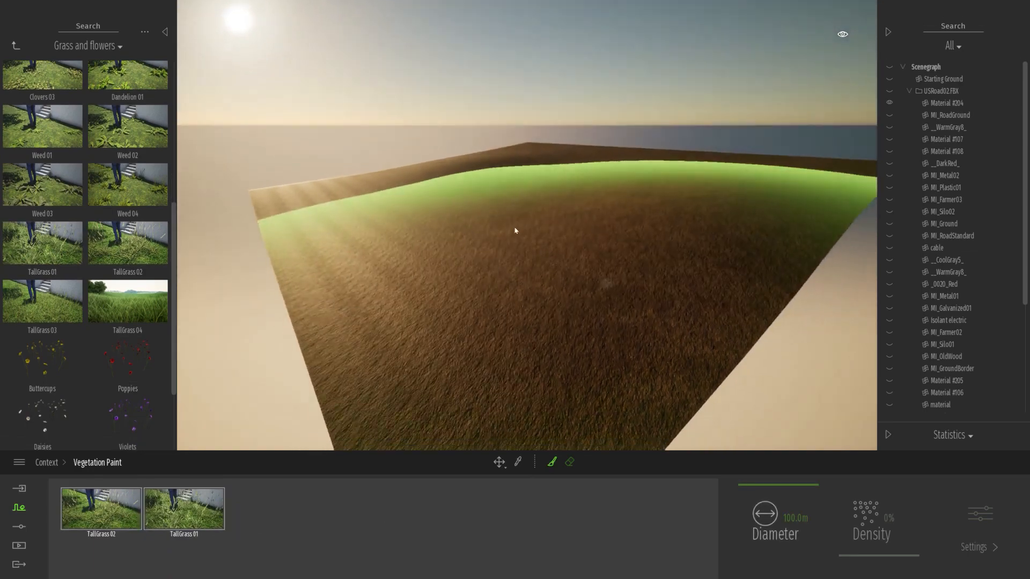
{"action": "left_click", "coordinate": [533, 255]}
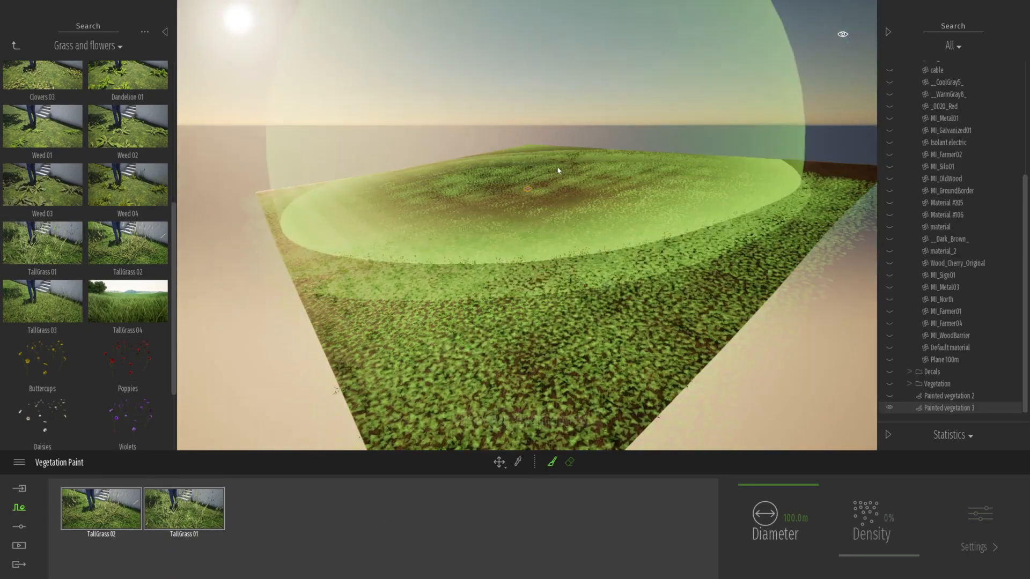
{"action": "left_click", "coordinate": [740, 190]}
{"action": "key", "text": "Escape"}
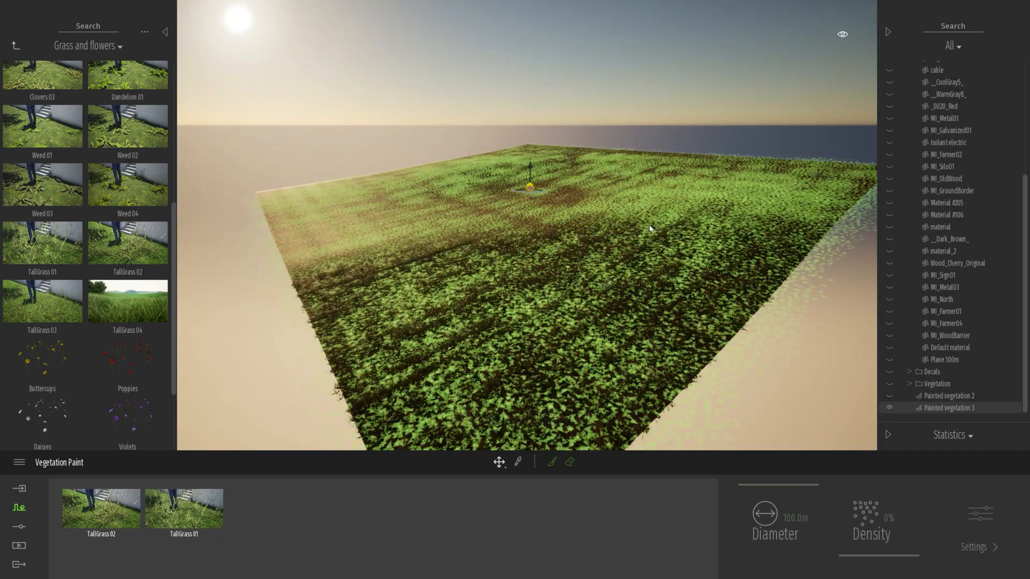
{"action": "right_click", "coordinate": [944, 407]}
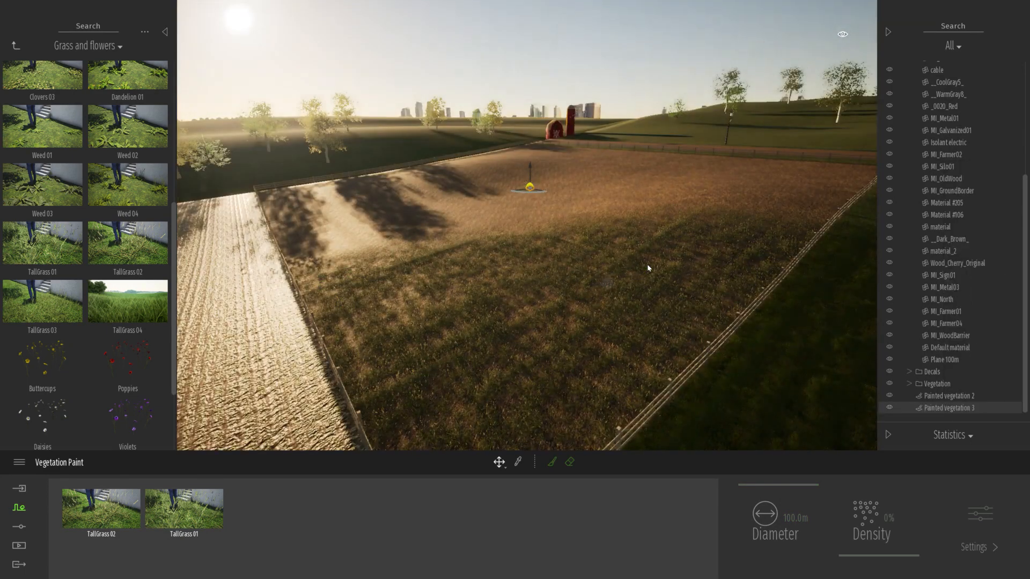
Select TallGrass 01 and TallGrass 02 in the painted field and set their density to 40%
{"action": "key", "text": "Escape"}
{"action": "key", "text": "w"}
{"action": "mouse_move", "coordinate": [654, 320]}
{"action": "right_mouse_down"}
{"action": "mouse_move", "coordinate": [660, 259]}
{"action": "mouse_move", "coordinate": [692, 261]}
{"action": "right_mouse_up"}
{"action": "key", "text": "w"}
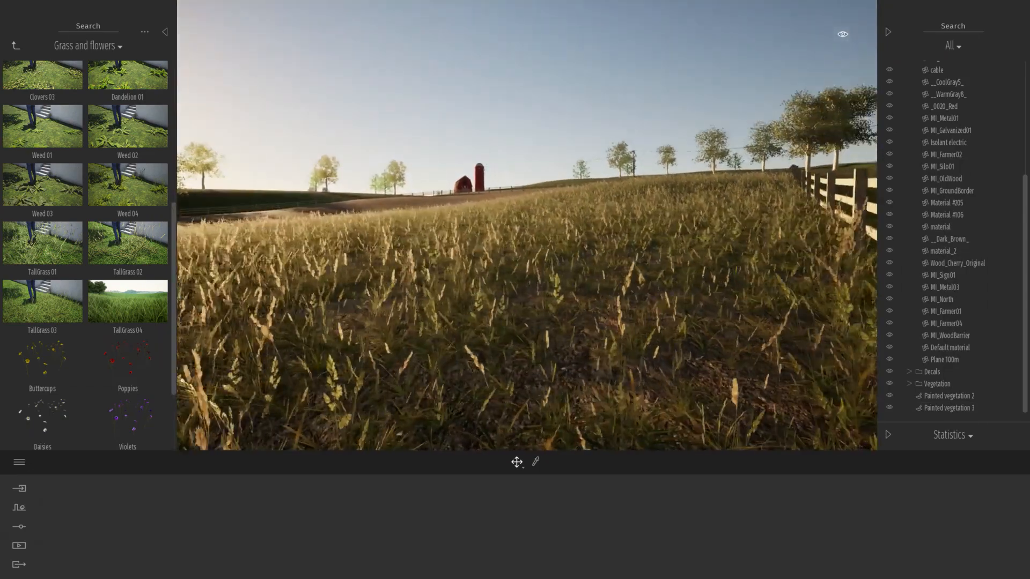
{"action": "left_click", "coordinate": [438, 285]}
{"action": "left_click", "coordinate": [205, 526]}
{"action": "left_click", "coordinate": [115, 516]}
{"action": "left_click", "coordinate": [890, 518]}
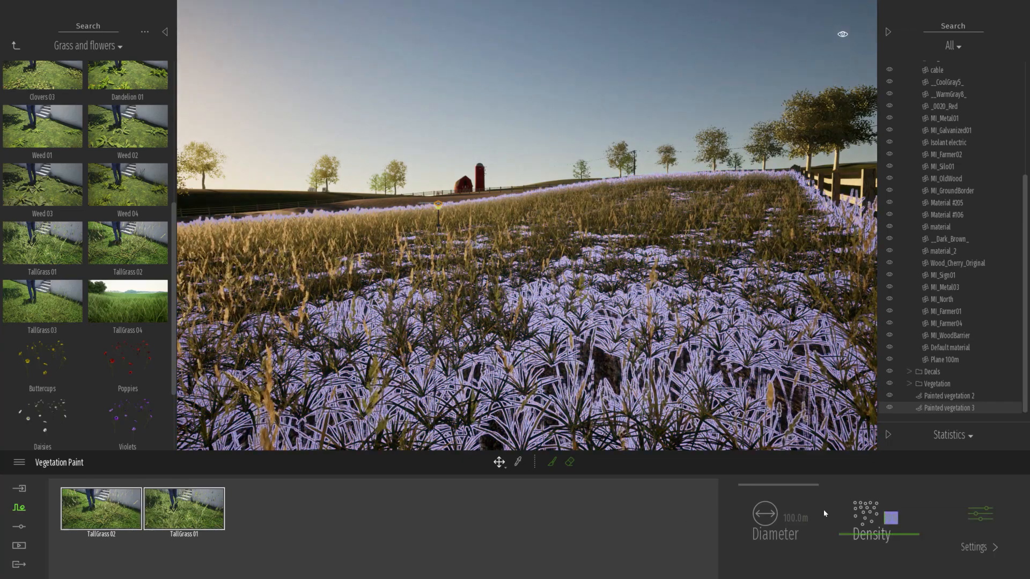
{"action": "type", "text": "40"}
{"action": "key", "text": "Return"}
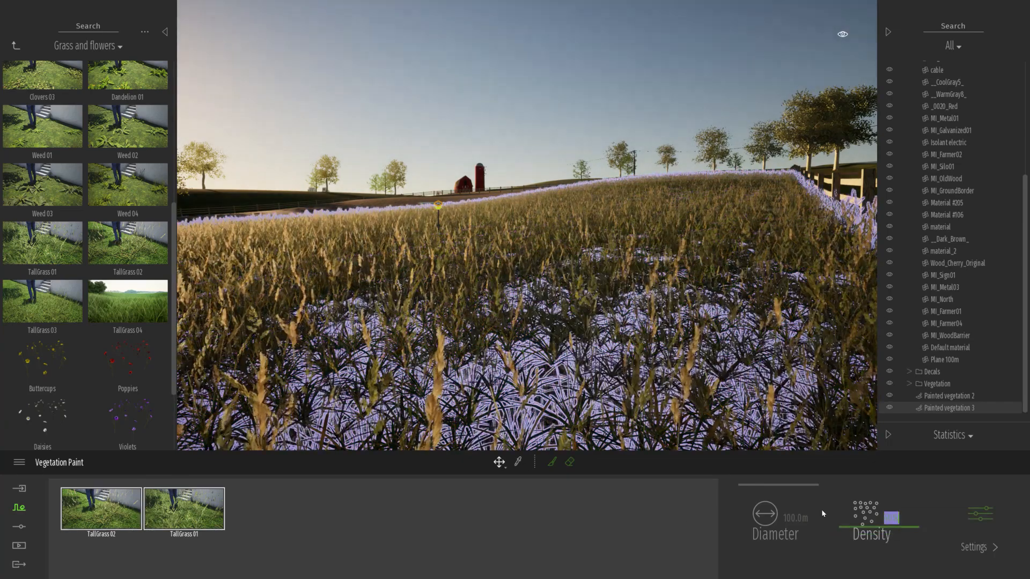
Examine the painted tall grass field from above and from beyond the fence, including its coverage in the distance
{"action": "key", "text": "Escape"}
{"action": "mouse_move", "coordinate": [663, 355]}
{"action": "right_mouse_down"}
{"action": "mouse_move", "coordinate": [518, 382]}
{"action": "mouse_move", "coordinate": [732, 300]}
{"action": "right_mouse_up"}
{"action": "key", "text": "s"}
{"action": "key", "text": "e"}
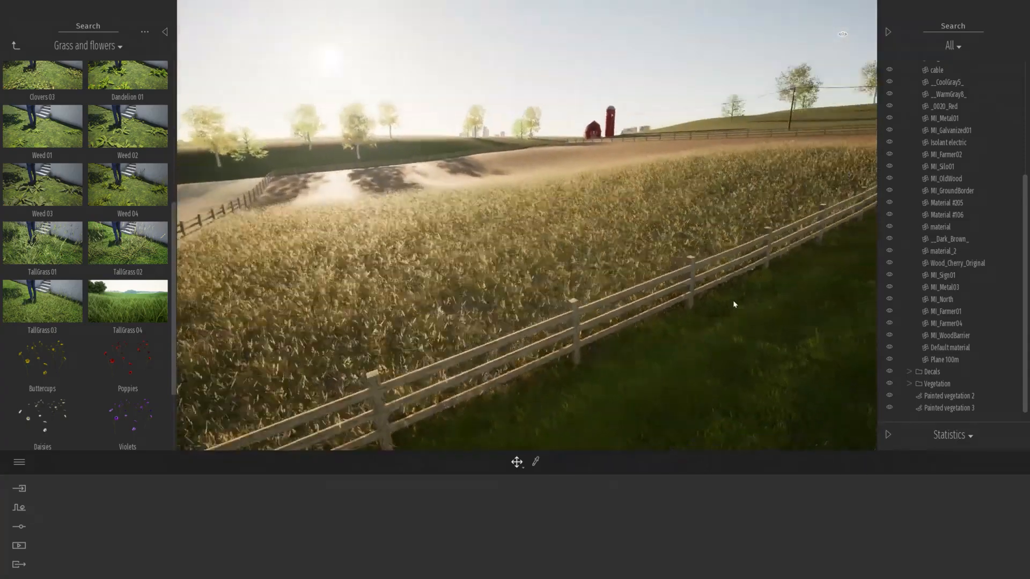
{"action": "left_click", "coordinate": [536, 190]}
{"action": "right_click_drag", "start_coordinate": [564, 247], "coordinate": [670, 252]}
{"action": "key", "text": "w"}
{"action": "right_click_drag", "start_coordinate": [596, 215], "coordinate": [558, 201]}
{"action": "key", "text": "s"}
{"action": "key", "text": "w"}
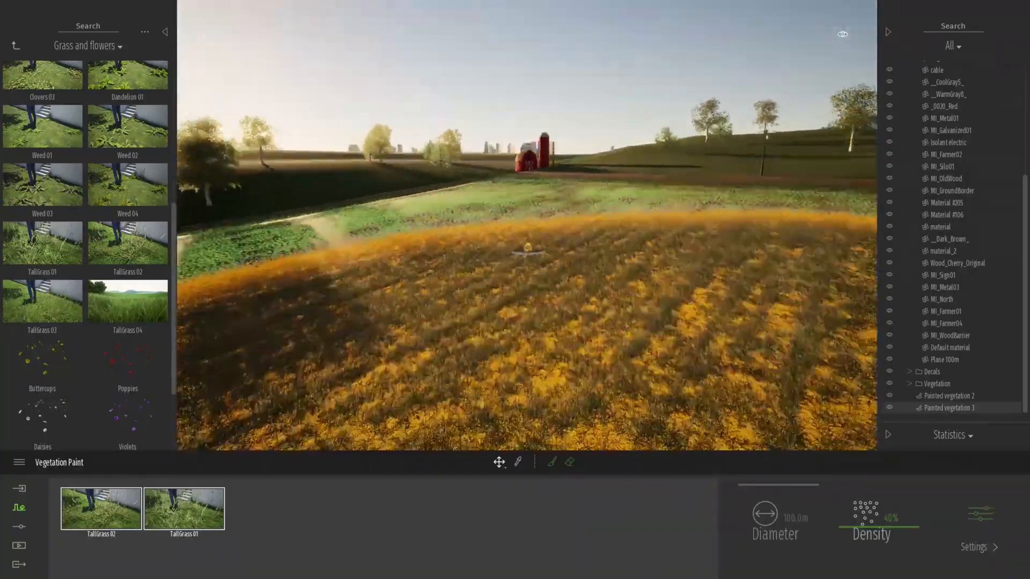
{"action": "key", "text": "s"}
{"action": "right_click_drag", "start_coordinate": [560, 303], "coordinate": [588, 290]}
{"action": "key", "text": "Escape"}
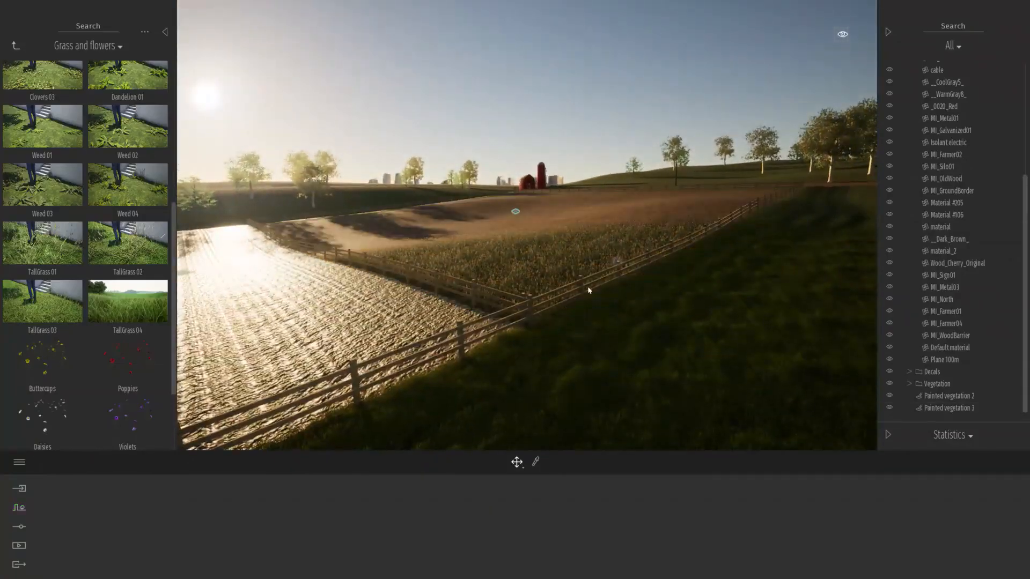
Start a new vegetation paint set for the grassland beside the road
{"action": "key", "text": "w"}
{"action": "key", "text": "s"}
{"action": "key", "text": "s"}
{"action": "right_click_drag", "start_coordinate": [601, 282], "coordinate": [684, 283]}
{"action": "key", "text": "s"}
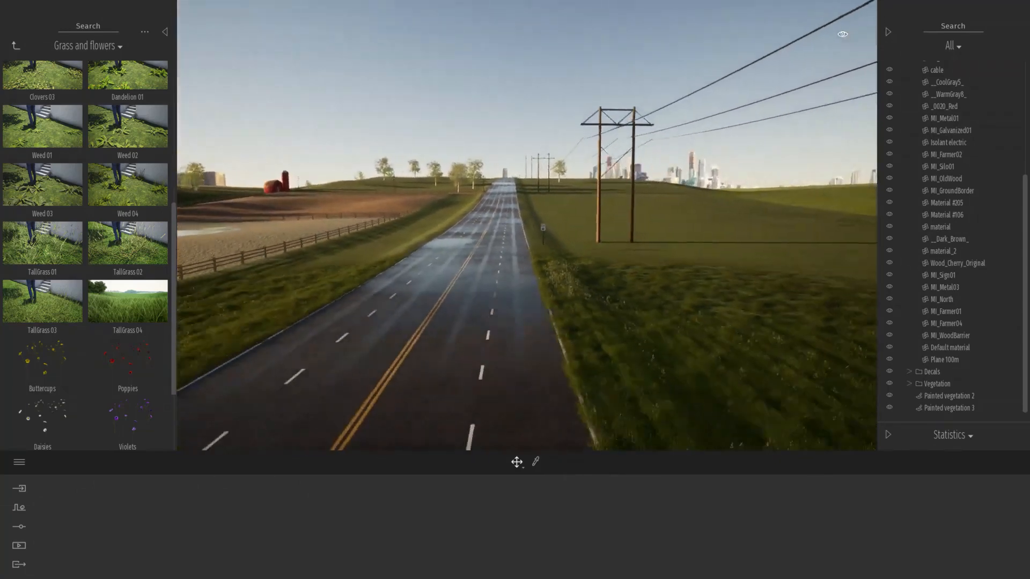
{"action": "left_click", "coordinate": [19, 508]}
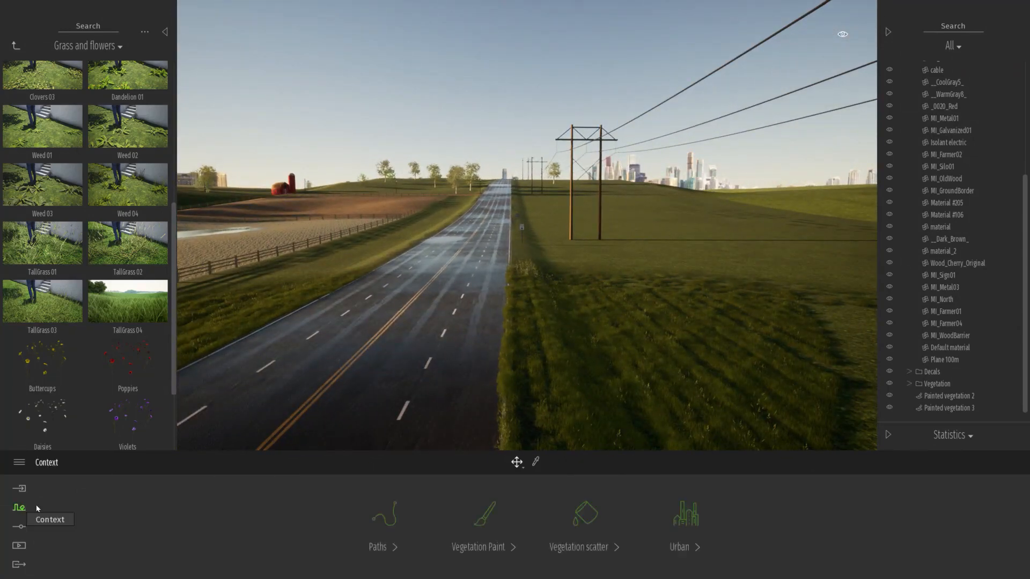
{"action": "left_click", "coordinate": [499, 525]}
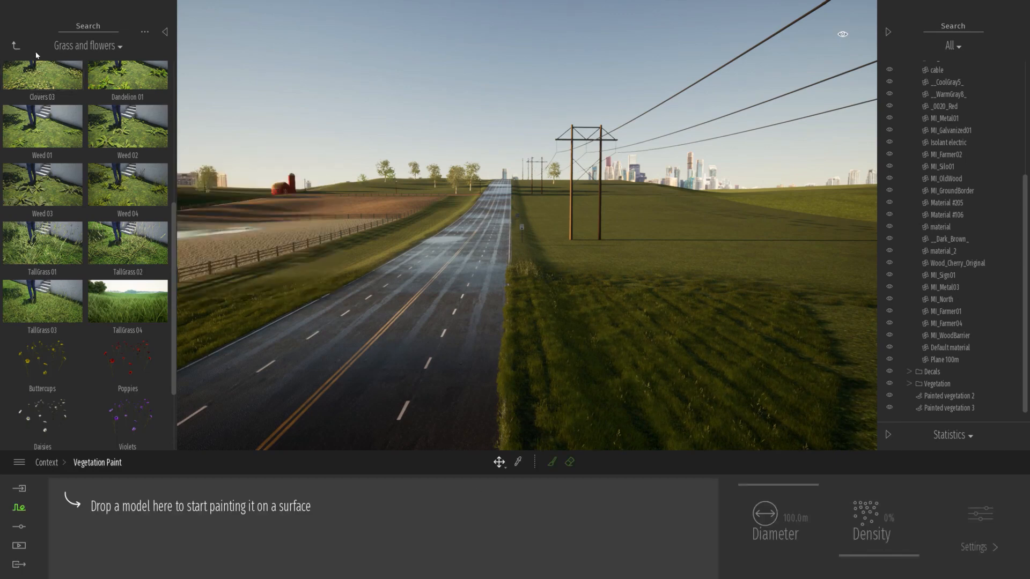
Add Sweet Birch and London Planetree from the Trees library to the empty vegetation paint set
{"action": "left_click", "coordinate": [16, 46]}
{"action": "left_click", "coordinate": [16, 46]}
{"action": "left_click", "coordinate": [135, 95]}
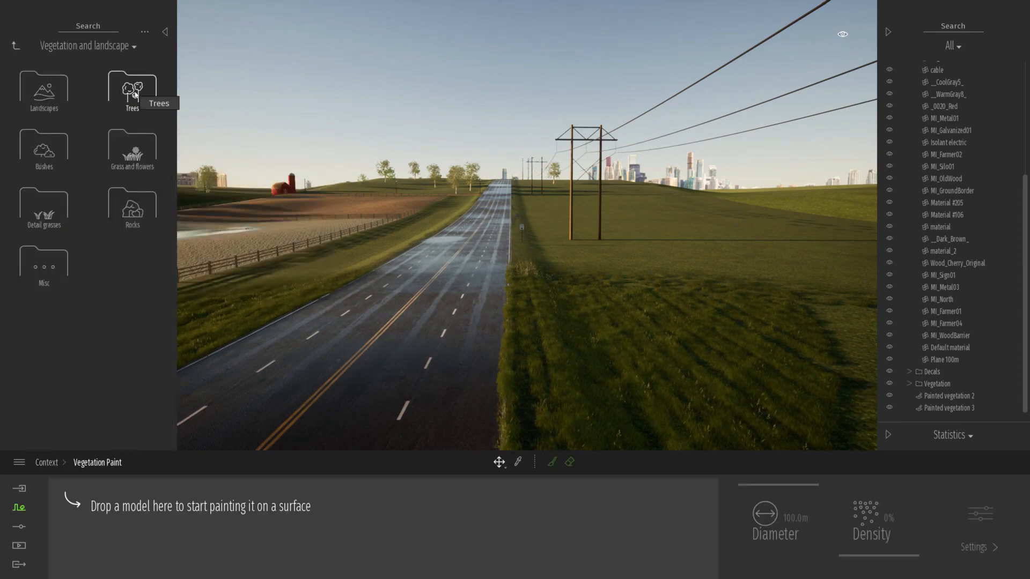
{"action": "left_click", "coordinate": [135, 95]}
{"action": "scroll", "coordinate": [105, 262], "scroll_direction": "down", "scroll_amount": 1}
{"action": "left_click_drag", "start_coordinate": [46, 319], "coordinate": [161, 523]}
{"action": "left_click_drag", "start_coordinate": [68, 396], "coordinate": [197, 530]}
Set the paint brush diameter to 30.7 m and paint both trees across the grassland beside the power lines
{"action": "left_click", "coordinate": [552, 463]}
{"action": "key", "text": "d"}
{"action": "right_click_drag", "start_coordinate": [460, 219], "coordinate": [512, 227]}
{"action": "left_click_drag", "start_coordinate": [763, 510], "coordinate": [763, 534]}
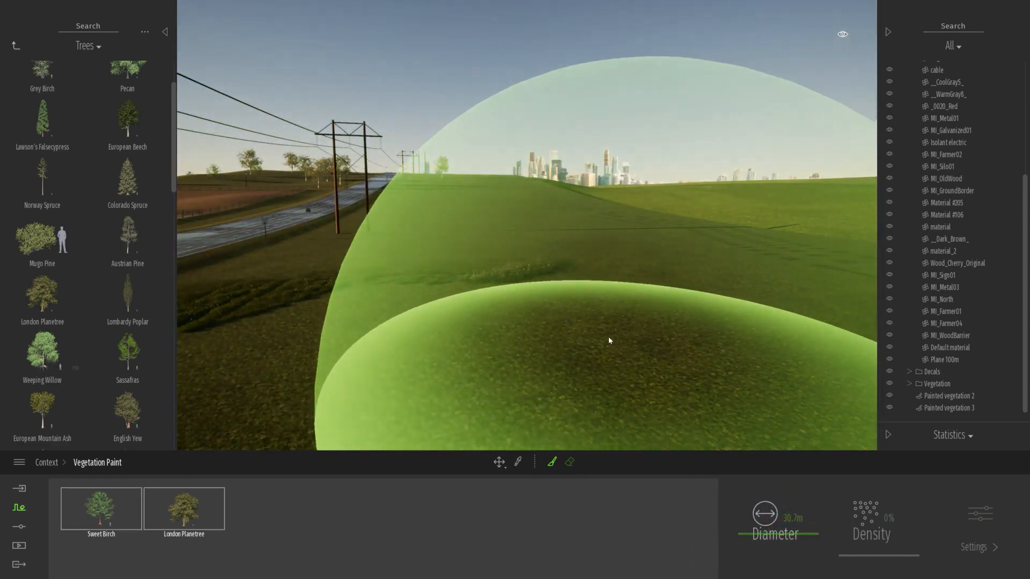
{"action": "mouse_move", "coordinate": [477, 186]}
{"action": "left_mouse_down"}
{"action": "mouse_move", "coordinate": [509, 186]}
{"action": "mouse_move", "coordinate": [485, 188]}
{"action": "mouse_move", "coordinate": [533, 202]}
{"action": "mouse_move", "coordinate": [504, 229]}
{"action": "mouse_move", "coordinate": [613, 245]}
{"action": "mouse_move", "coordinate": [673, 315]}
{"action": "mouse_move", "coordinate": [655, 264]}
{"action": "left_mouse_up"}
{"action": "key", "text": "s"}
{"action": "right_click_drag", "start_coordinate": [655, 263], "coordinate": [692, 246]}
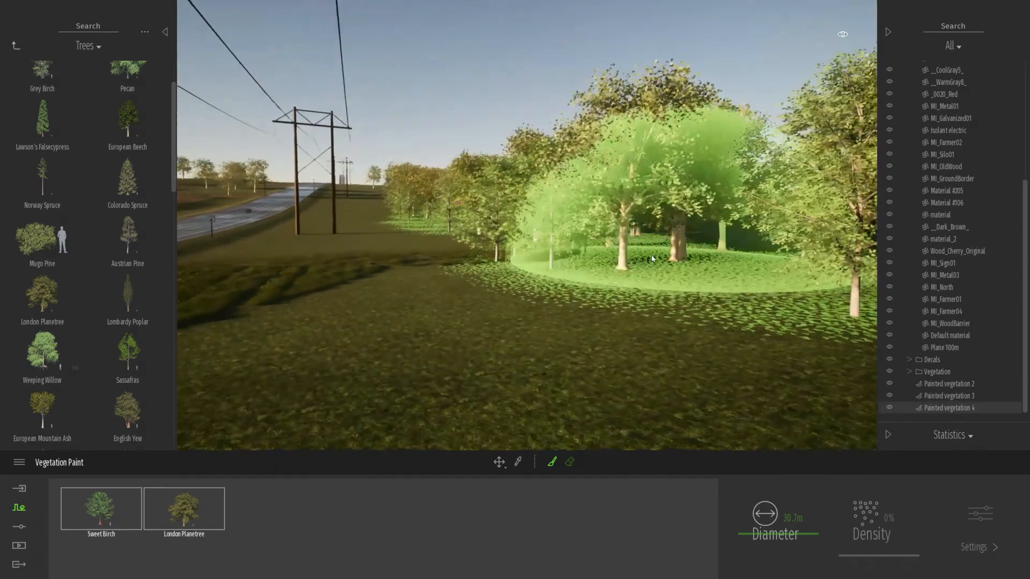
{"action": "middle_click_drag", "start_coordinate": [609, 253], "coordinate": [609, 254], "text": "shift"}
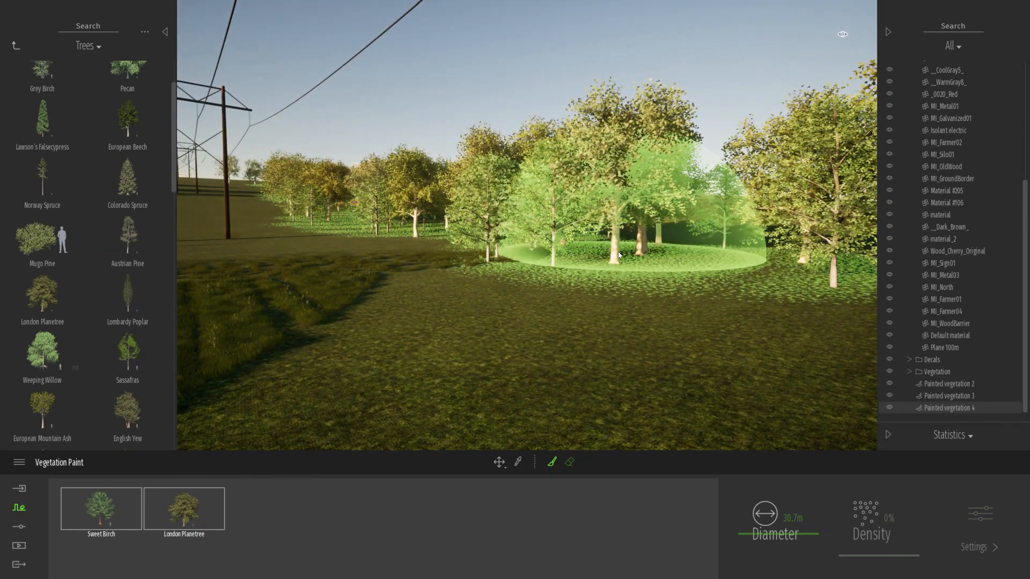
Paint more birches and planetrees over the hills around the red barn and along the road
{"action": "mouse_move", "coordinate": [558, 263]}
{"action": "right_mouse_down"}
{"action": "mouse_move", "coordinate": [590, 262]}
{"action": "mouse_move", "coordinate": [524, 259]}
{"action": "right_mouse_up"}
{"action": "key", "text": "e"}
{"action": "left_click_drag", "start_coordinate": [263, 275], "coordinate": [540, 226]}
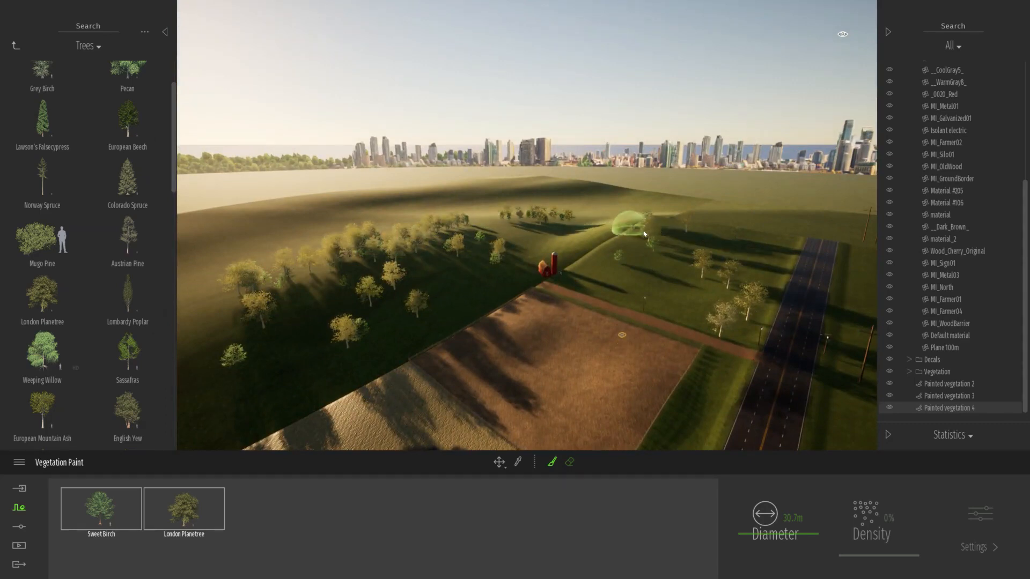
{"action": "right_click_drag", "start_coordinate": [740, 225], "coordinate": [746, 225]}
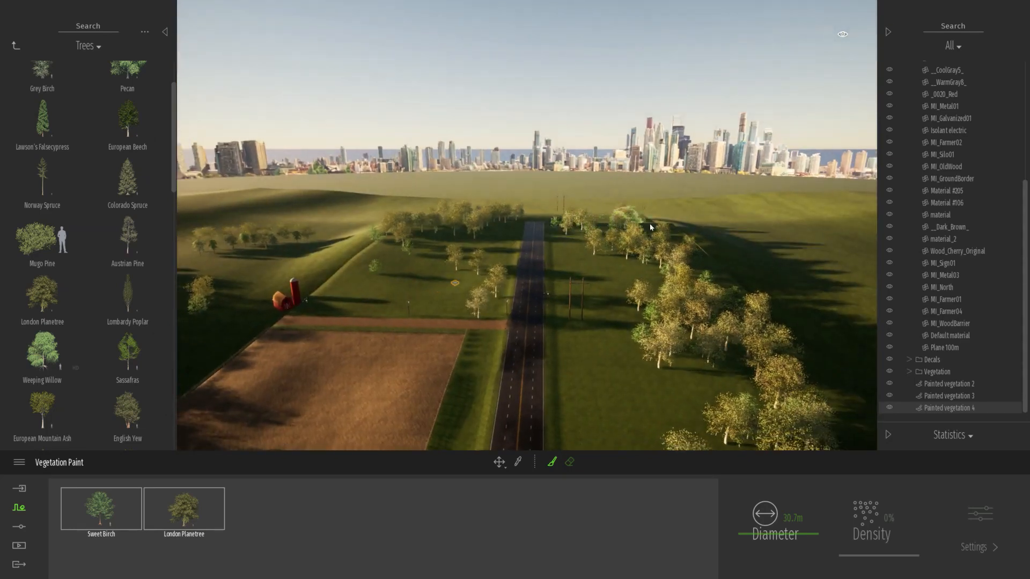
Examine the painted trees along the road from above and from the roadside grass
{"action": "key", "text": "s"}
{"action": "mouse_move", "coordinate": [651, 263]}
{"action": "right_mouse_down"}
{"action": "mouse_move", "coordinate": [650, 243]}
{"action": "mouse_move", "coordinate": [595, 242]}
{"action": "mouse_move", "coordinate": [724, 246]}
{"action": "mouse_move", "coordinate": [678, 246]}
{"action": "right_mouse_up"}
{"action": "key", "text": "q"}
{"action": "key", "text": "Escape"}
{"action": "key", "text": "q"}
{"action": "key", "text": "d"}
{"action": "key", "text": "a"}
{"action": "key", "text": "d"}
{"action": "key", "text": "w"}
Try switching between the vegetation brush and the eraser over the painted trees near the power lines
{"action": "left_click", "coordinate": [569, 462]}
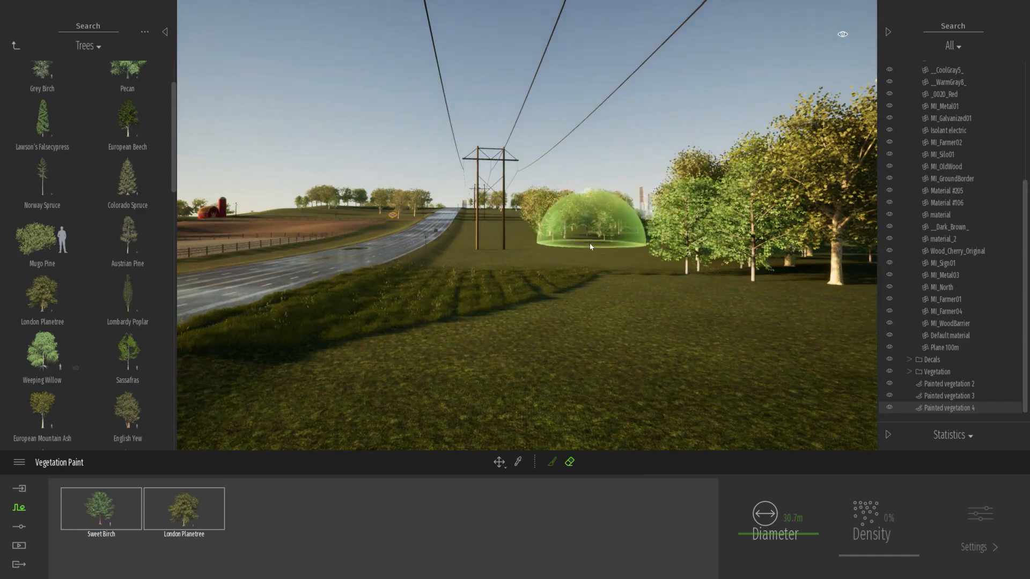
{"action": "key", "text": "a"}
{"action": "right_click_drag", "start_coordinate": [553, 272], "coordinate": [566, 270]}
{"action": "left_click", "coordinate": [570, 463]}
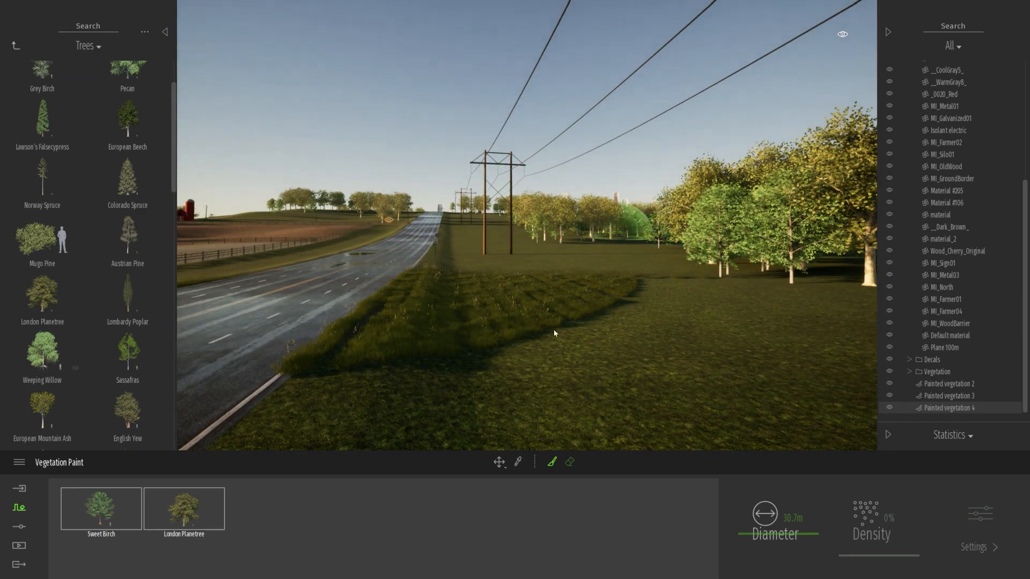
{"action": "left_click", "coordinate": [569, 461]}
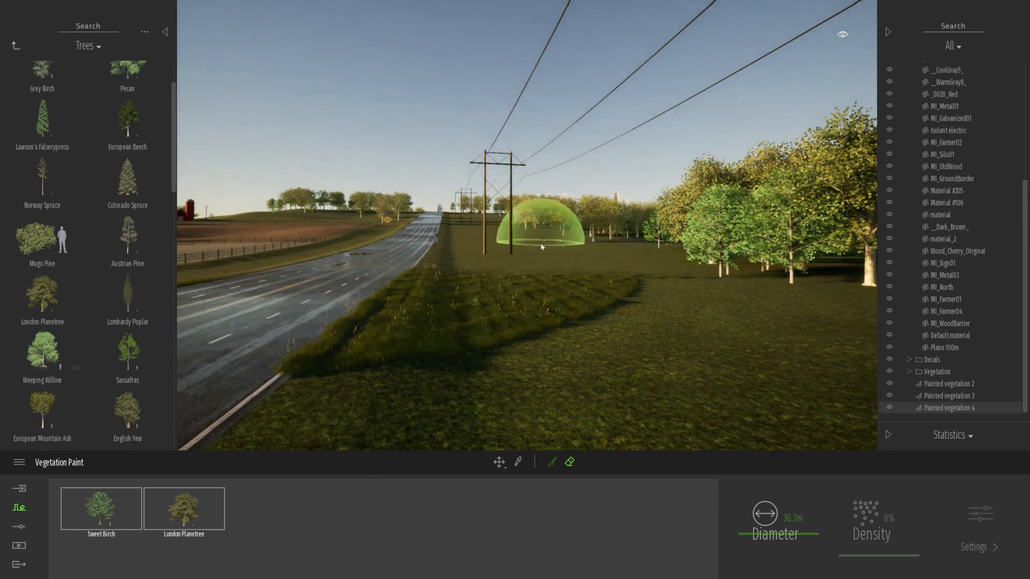
Reduce the London Planetree density to clear its trees and set the Sweet Birch density to 11%
{"action": "key", "text": "w"}
{"action": "mouse_move", "coordinate": [539, 240]}
{"action": "right_mouse_down"}
{"action": "mouse_move", "coordinate": [598, 237]}
{"action": "mouse_move", "coordinate": [558, 249]}
{"action": "right_mouse_up"}
{"action": "key", "text": "d"}
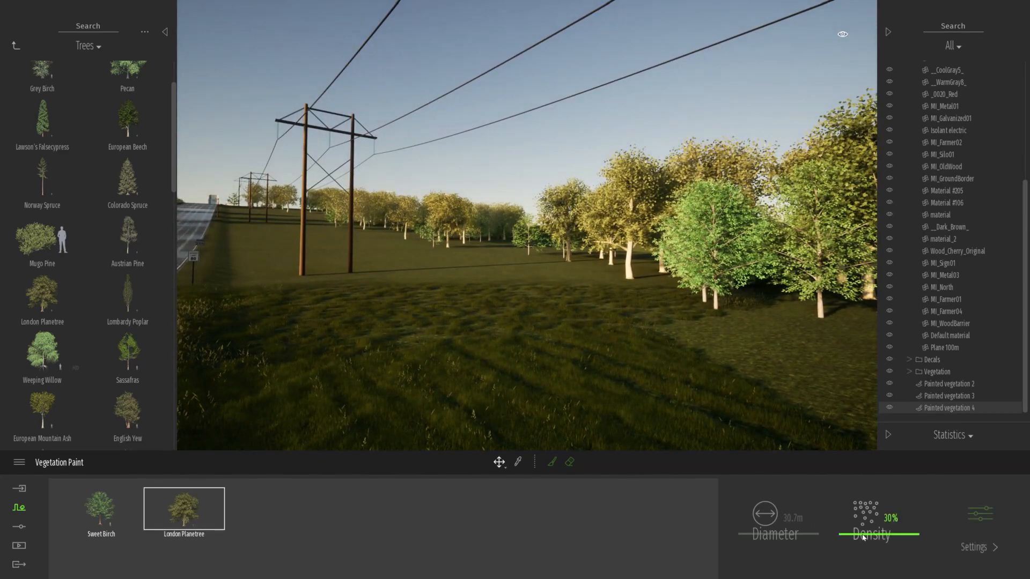
{"action": "left_click_drag", "start_coordinate": [868, 536], "coordinate": [869, 553]}
{"action": "left_click", "coordinate": [97, 512]}
{"action": "mouse_move", "coordinate": [869, 546]}
{"action": "left_mouse_down"}
{"action": "mouse_move", "coordinate": [871, 559]}
{"action": "mouse_move", "coordinate": [873, 548]}
{"action": "left_mouse_up"}
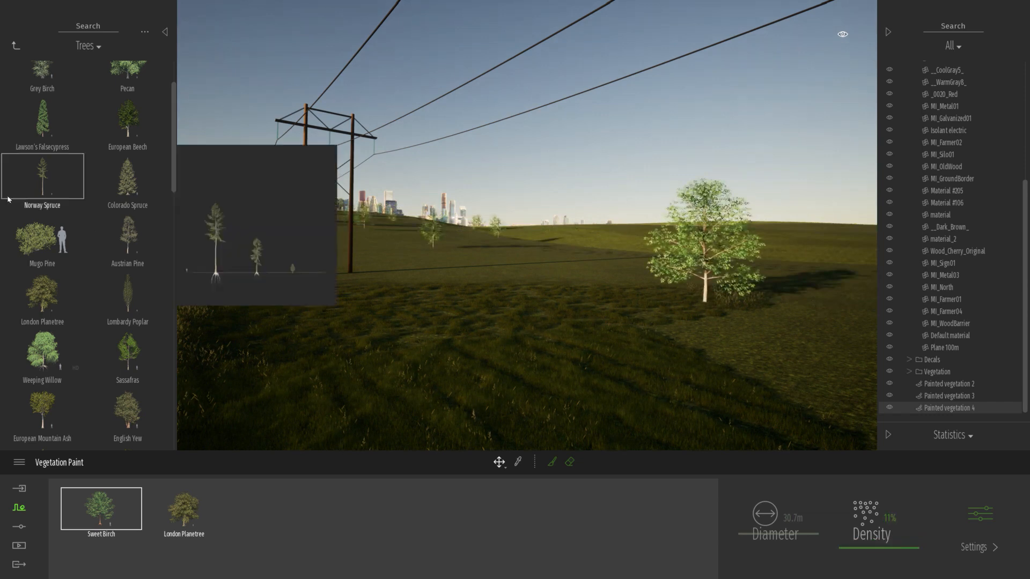
Add Norway Spruce, Colorado Spruce and Austrian Pine to the painted tree set
{"action": "mouse_move", "coordinate": [90, 199]}
{"action": "mouse_move", "coordinate": [43, 177]}
{"action": "left_mouse_down"}
{"action": "mouse_move", "coordinate": [155, 410]}
{"action": "mouse_move", "coordinate": [245, 523]}
{"action": "mouse_move", "coordinate": [252, 515]}
{"action": "left_mouse_up"}
{"action": "left_click_drag", "start_coordinate": [186, 381], "coordinate": [338, 531]}
{"action": "left_click_drag", "start_coordinate": [131, 217], "coordinate": [378, 525]}
{"action": "left_click_drag", "start_coordinate": [433, 551], "coordinate": [434, 547]}
{"action": "left_click", "coordinate": [509, 342]}
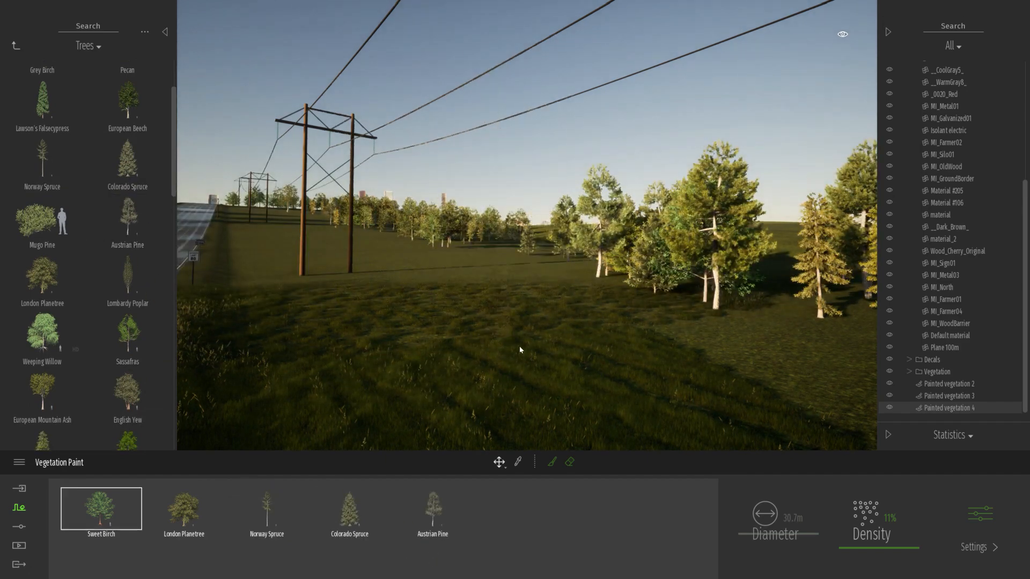
{"action": "middle_click_drag", "start_coordinate": [606, 324], "coordinate": [573, 326], "text": "shift"}
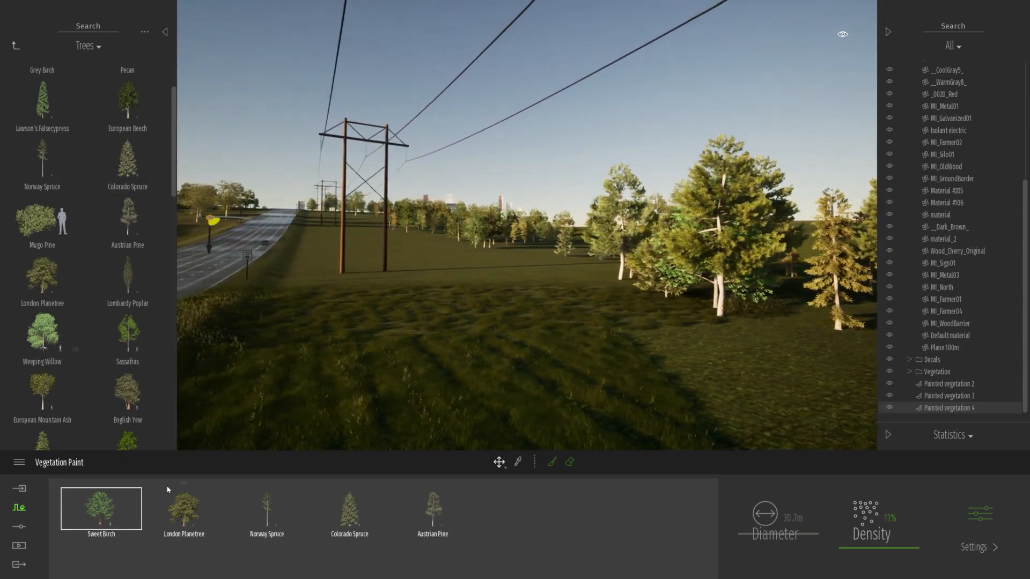
Set the density of Sweet Birch and Austrian Pine in the painted set to 0%
{"action": "left_click_drag", "start_coordinate": [895, 551], "coordinate": [901, 573]}
{"action": "mouse_move", "coordinate": [713, 328]}
{"action": "middle_mouse_down", "text": "shift"}
{"action": "mouse_move", "coordinate": [691, 325]}
{"action": "mouse_move", "coordinate": [707, 325]}
{"action": "middle_mouse_up", "text": "shift"}
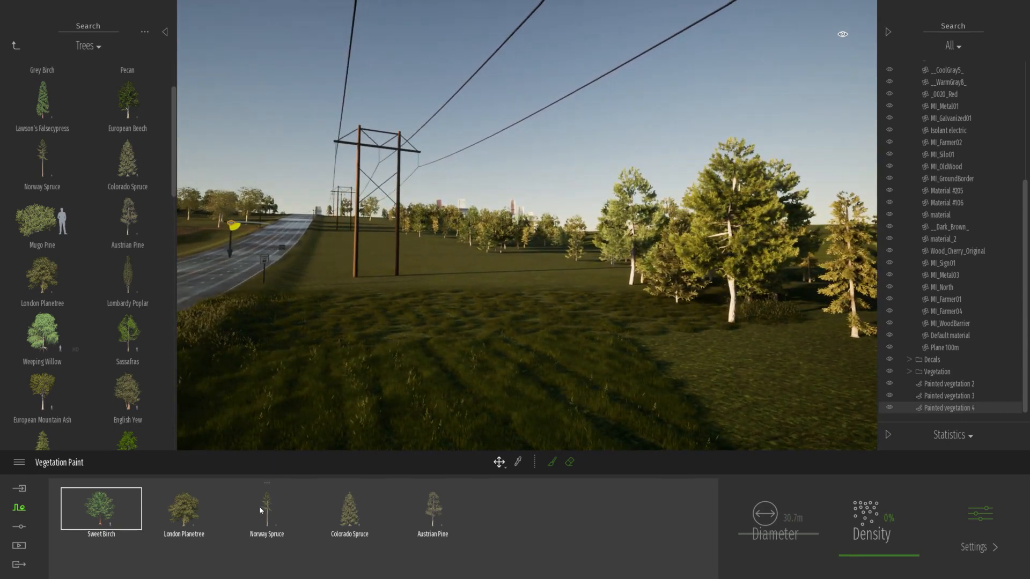
{"action": "left_click", "coordinate": [350, 512]}
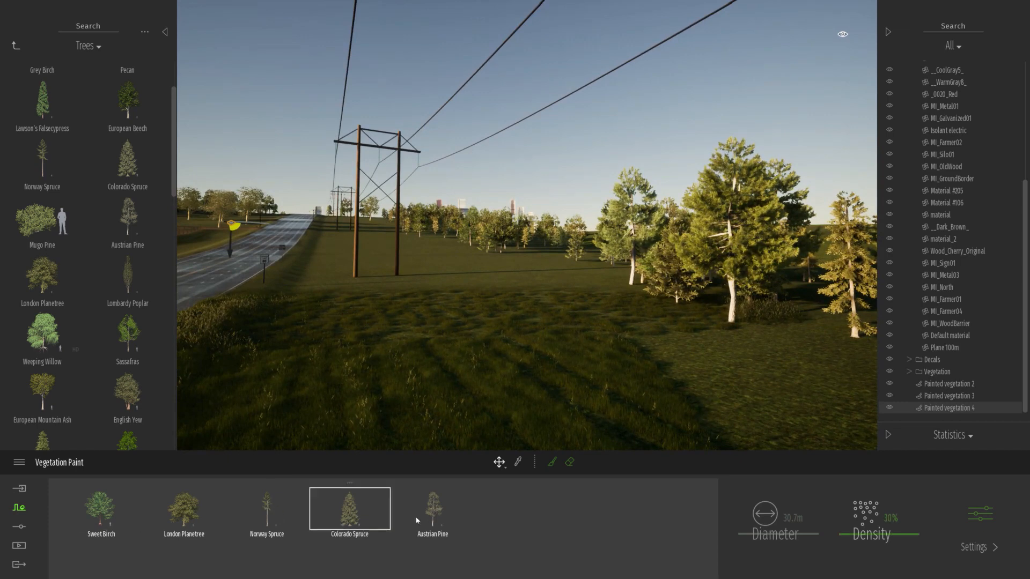
{"action": "left_click", "coordinate": [456, 519]}
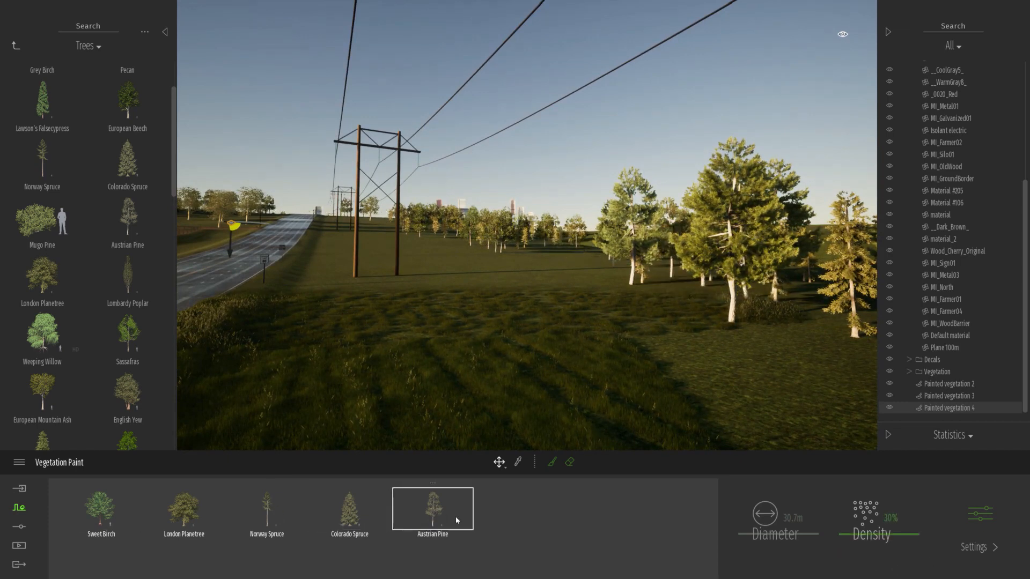
{"action": "left_click_drag", "start_coordinate": [871, 534], "coordinate": [877, 577]}
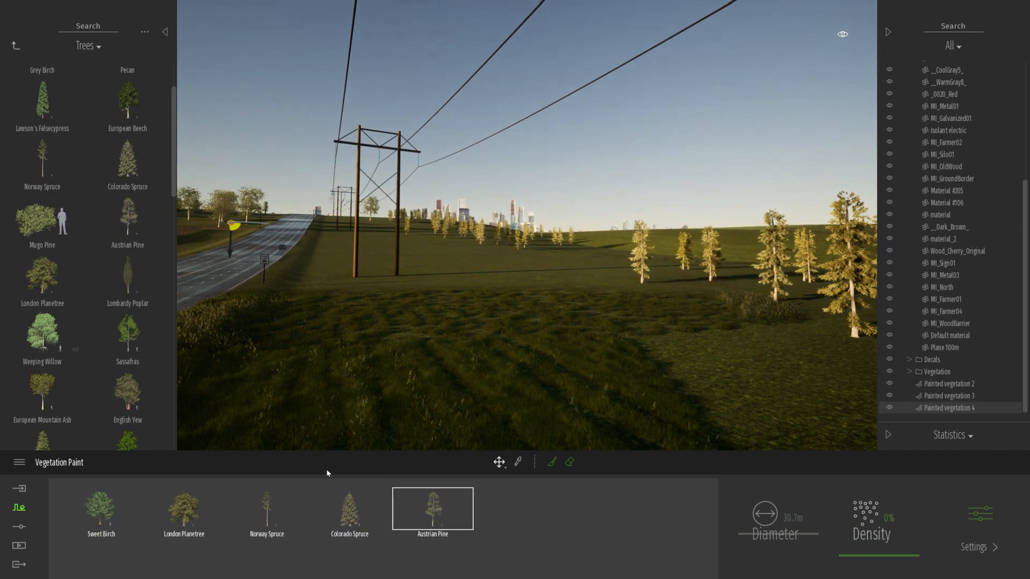
Place a single Norway Spruce on the grass beside the painted spruces and deselect it
{"action": "left_click", "coordinate": [267, 513]}
{"action": "mouse_move", "coordinate": [608, 325]}
{"action": "right_mouse_down"}
{"action": "mouse_move", "coordinate": [751, 357]}
{"action": "mouse_move", "coordinate": [655, 364]}
{"action": "mouse_move", "coordinate": [608, 325]}
{"action": "right_mouse_up"}
{"action": "key", "text": "w"}
{"action": "key", "text": "d"}
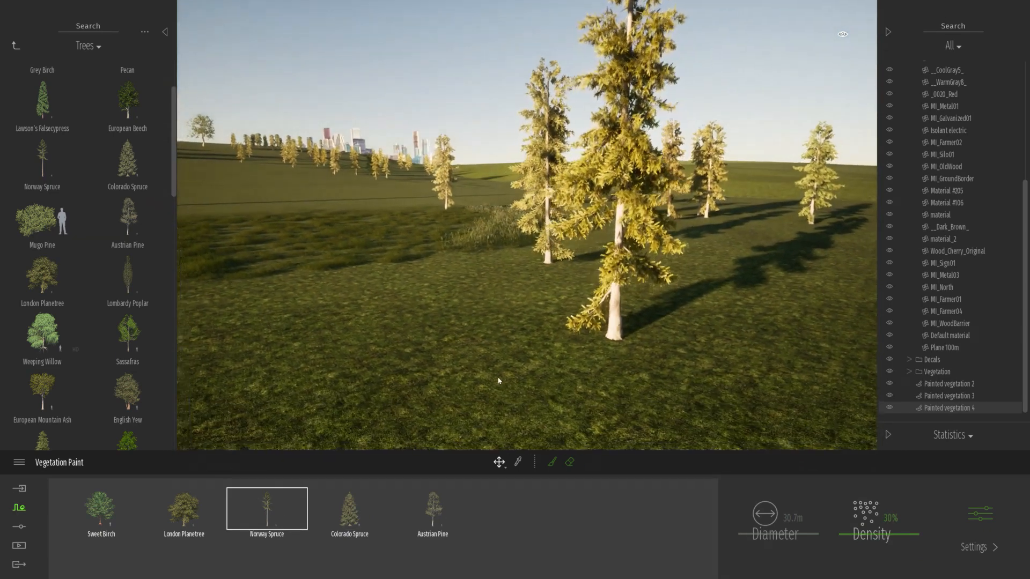
{"action": "key", "text": "a"}
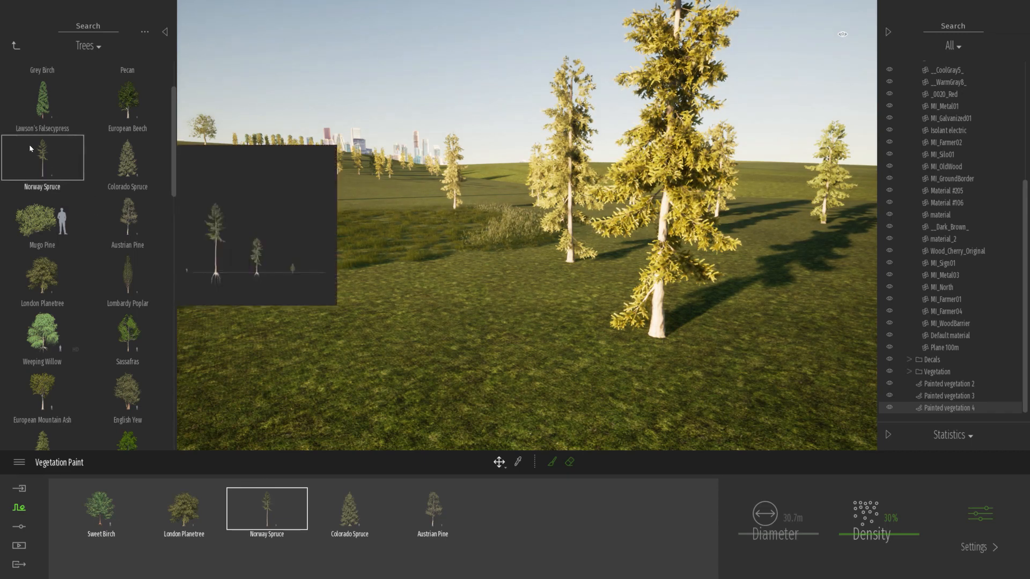
{"action": "left_click_drag", "start_coordinate": [42, 160], "coordinate": [349, 330]}
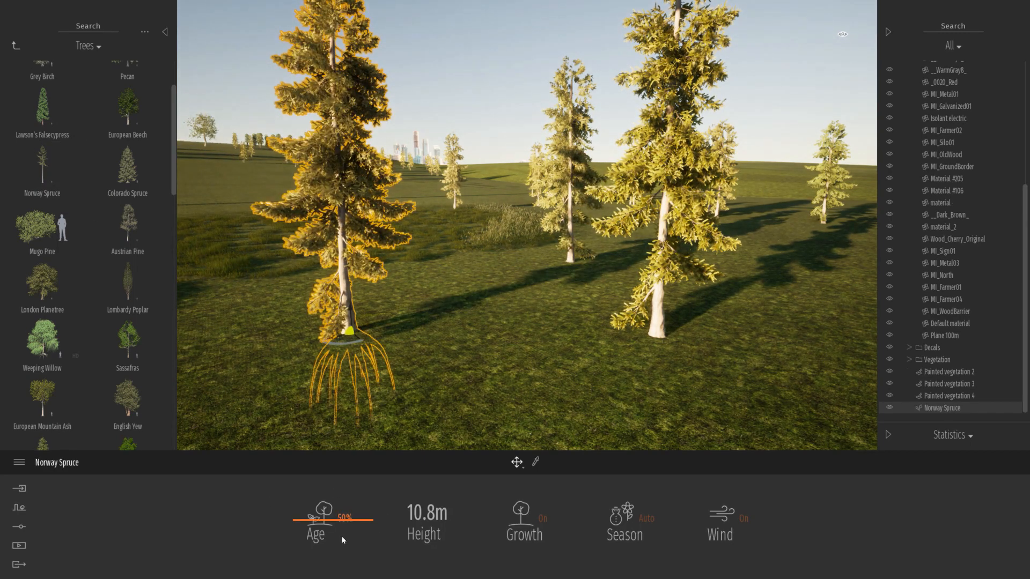
{"action": "right_click_drag", "start_coordinate": [558, 345], "coordinate": [528, 339]}
{"action": "key", "text": "s"}
{"action": "left_click", "coordinate": [738, 174]}
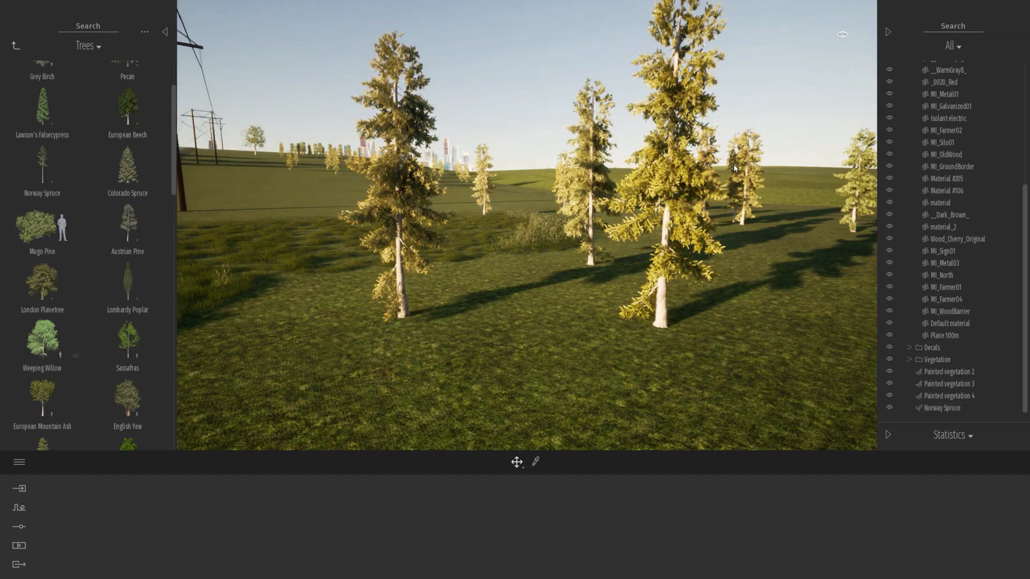
Set the age of the painted Norway Spruce to 5% and return to the vegetation paint set
{"action": "left_click", "coordinate": [604, 227]}
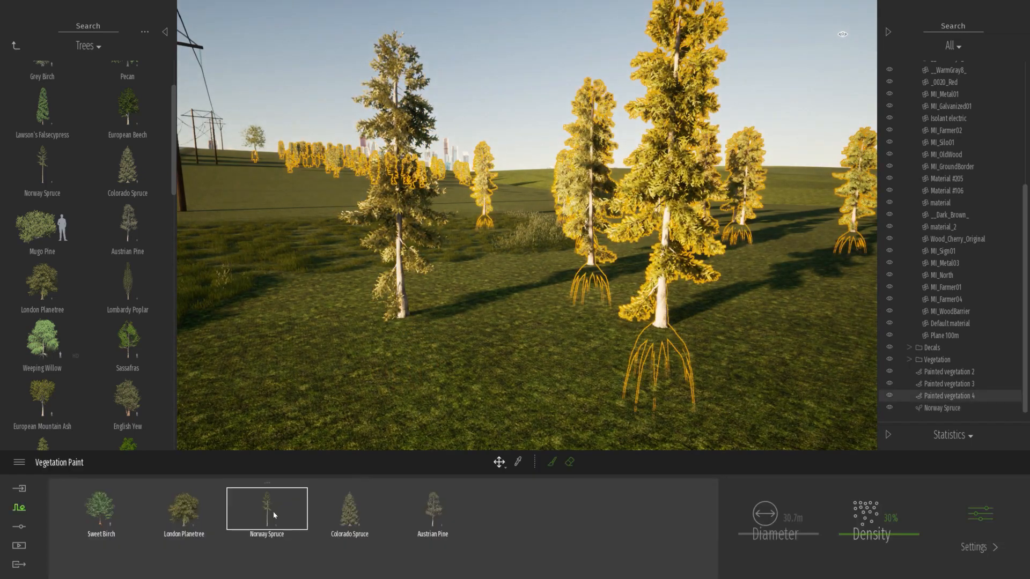
{"action": "left_click", "coordinate": [980, 513]}
{"action": "mouse_move", "coordinate": [363, 524]}
{"action": "left_mouse_down"}
{"action": "mouse_move", "coordinate": [368, 494]}
{"action": "mouse_move", "coordinate": [370, 554]}
{"action": "left_mouse_up"}
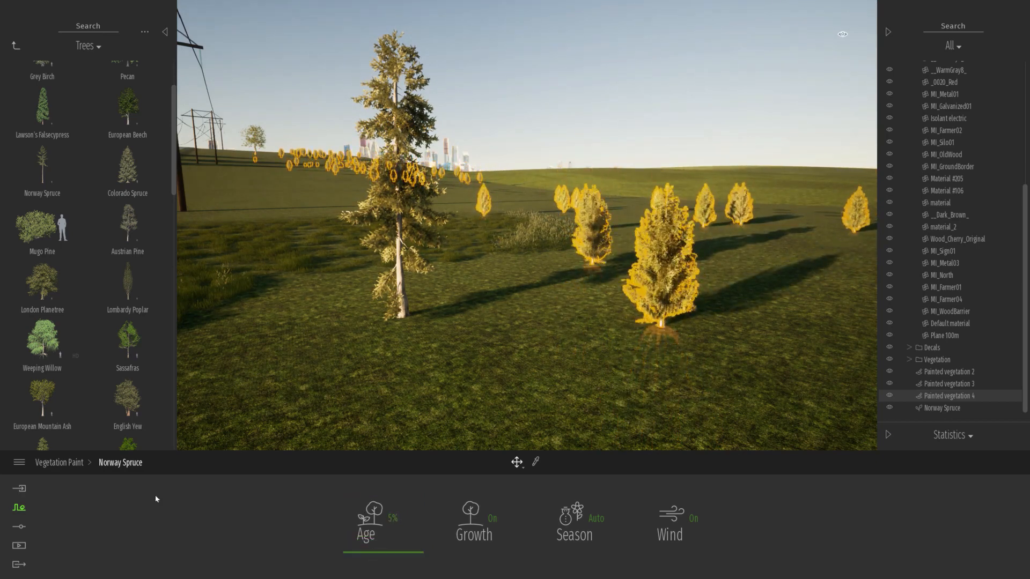
{"action": "left_click", "coordinate": [57, 465]}
Add two more Norway Spruce entries to the paint set and raise the age of one for taller trees
{"action": "mouse_move", "coordinate": [42, 166]}
{"action": "left_mouse_down"}
{"action": "mouse_move", "coordinate": [180, 145]}
{"action": "mouse_move", "coordinate": [568, 542]}
{"action": "left_mouse_up"}
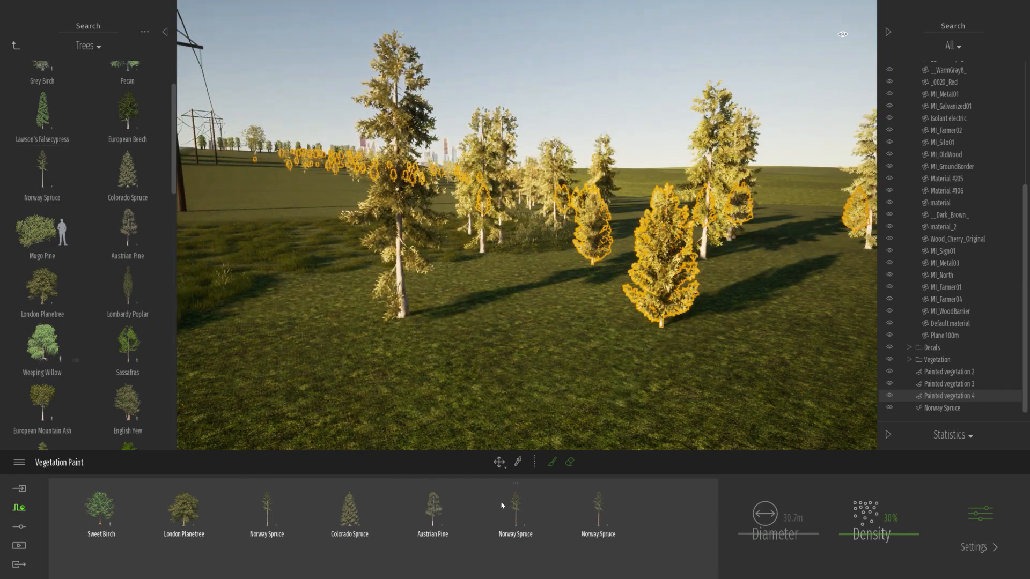
{"action": "left_click", "coordinate": [978, 521]}
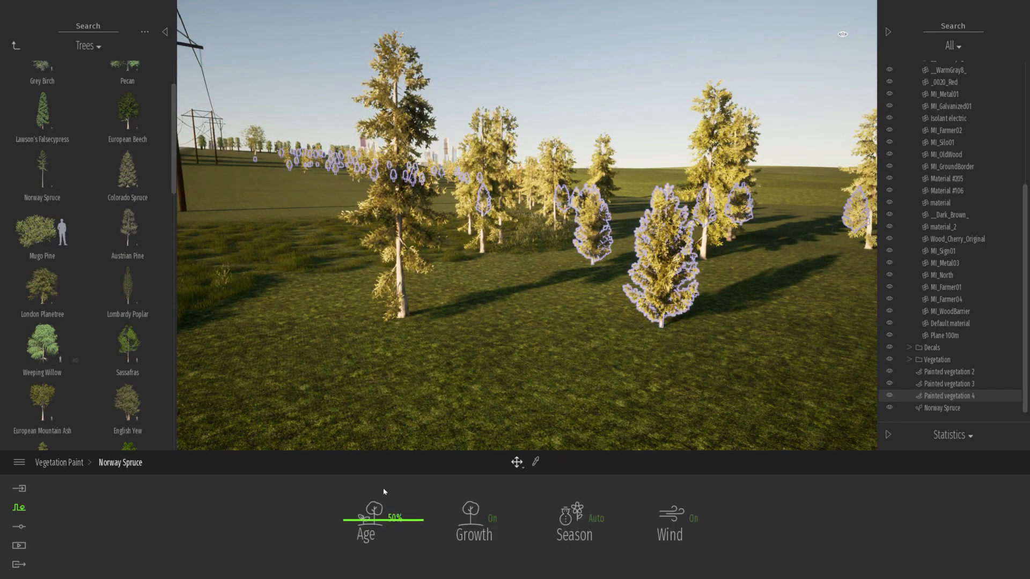
{"action": "left_click", "coordinate": [59, 464]}
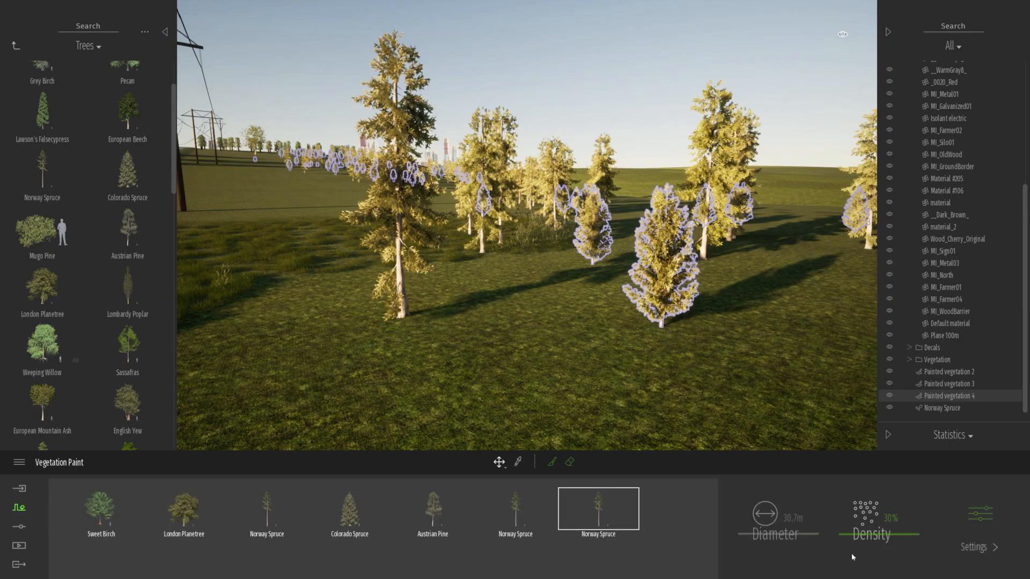
{"action": "left_click", "coordinate": [970, 518]}
{"action": "left_click_drag", "start_coordinate": [381, 519], "coordinate": [381, 484]}
{"action": "left_click", "coordinate": [612, 338]}
{"action": "mouse_move", "coordinate": [611, 338]}
{"action": "right_mouse_down"}
{"action": "mouse_move", "coordinate": [472, 179]}
{"action": "mouse_move", "coordinate": [657, 174]}
{"action": "right_mouse_up"}
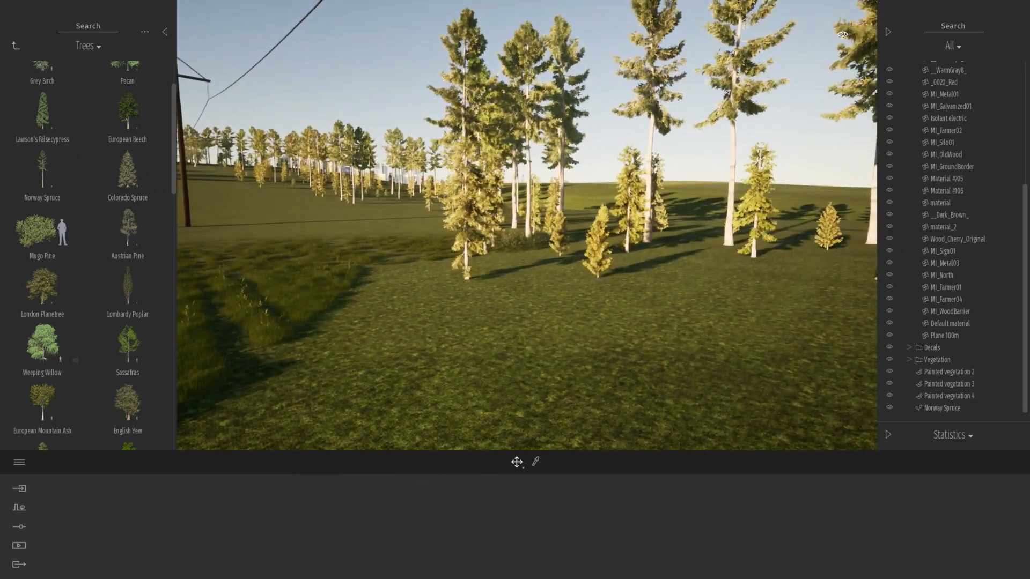
Select the painted trees and raise the Austrian Pine density
{"action": "left_click", "coordinate": [470, 107]}
{"action": "left_click", "coordinate": [463, 517]}
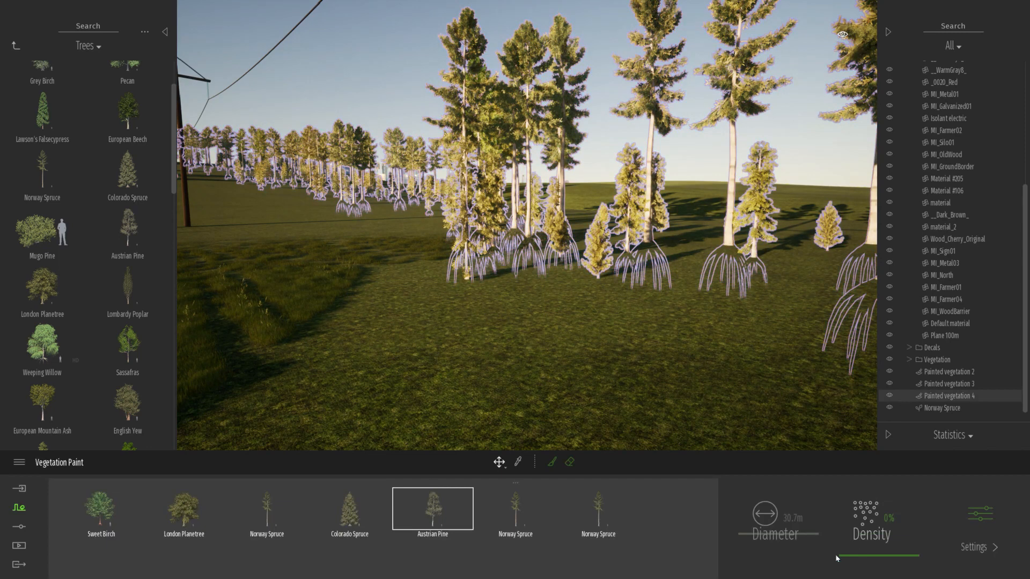
{"action": "left_click_drag", "start_coordinate": [888, 552], "coordinate": [867, 499]}
Raise the age of the painted Colorado Spruce and deselect the tree set
{"action": "left_click", "coordinate": [374, 504]}
{"action": "left_click", "coordinate": [464, 512]}
{"action": "left_click", "coordinate": [367, 509]}
{"action": "left_click", "coordinate": [984, 513]}
{"action": "left_click_drag", "start_coordinate": [360, 519], "coordinate": [361, 481]}
{"action": "right_click_drag", "start_coordinate": [715, 304], "coordinate": [735, 315]}
{"action": "key", "text": "Escape"}
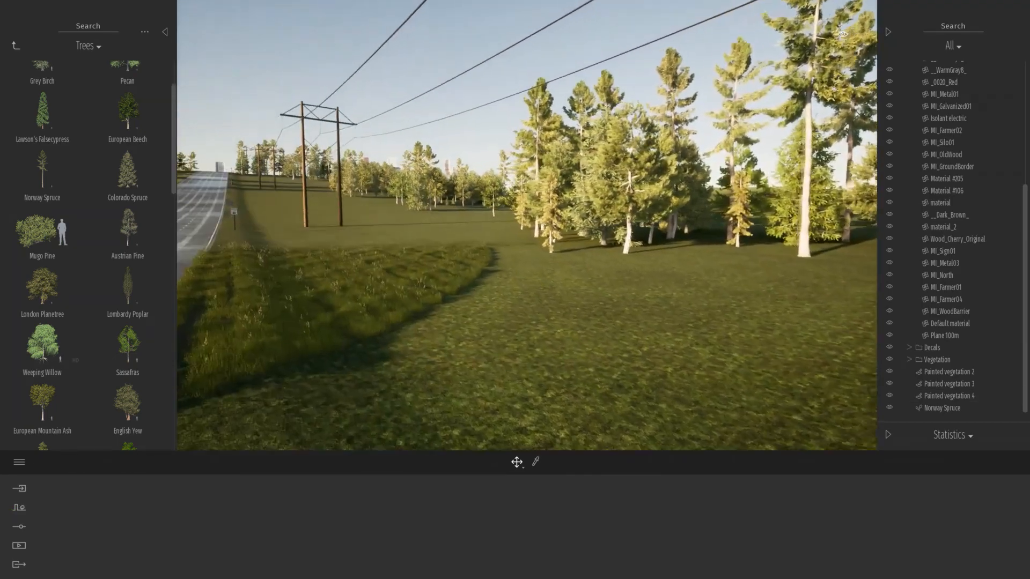
Select the painted roadside trees and add Bush base 2, Common fern 1 and Common fern 2 to their paint set
{"action": "key", "text": "w"}
{"action": "right_click_drag", "start_coordinate": [692, 173], "coordinate": [639, 175]}
{"action": "key", "text": "d"}
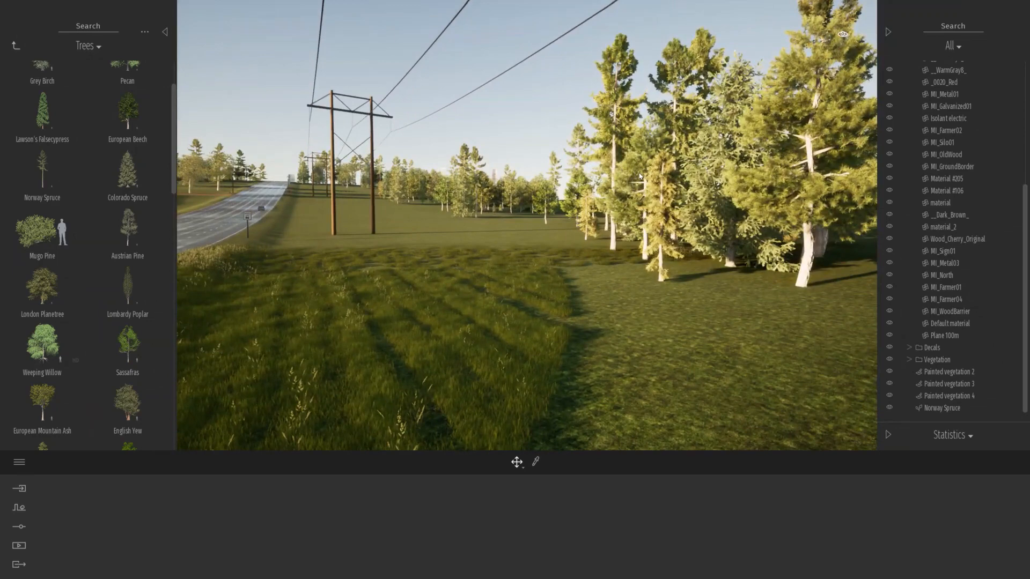
{"action": "left_click", "coordinate": [639, 175]}
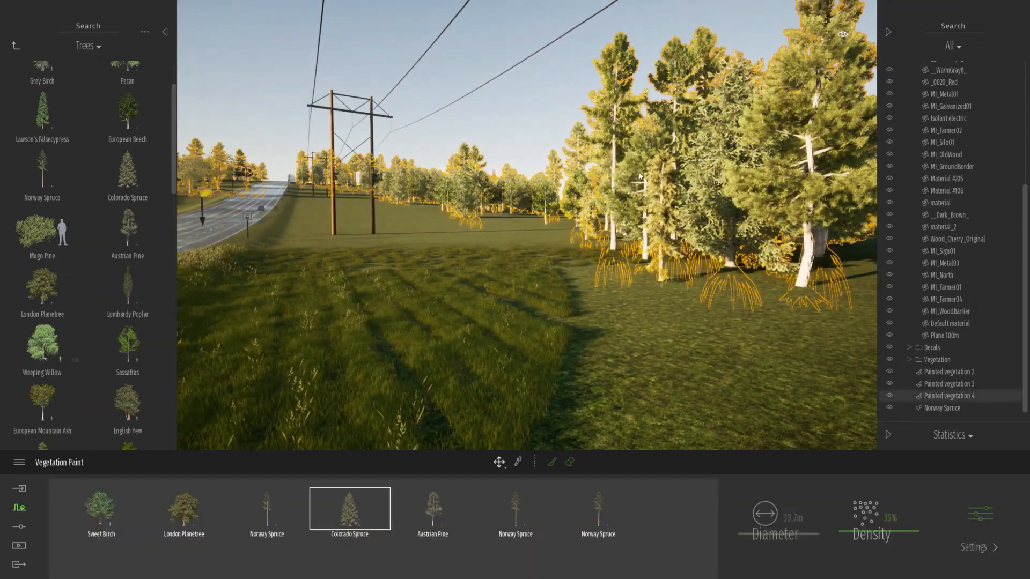
{"action": "left_click", "coordinate": [15, 47]}
{"action": "left_click", "coordinate": [43, 144]}
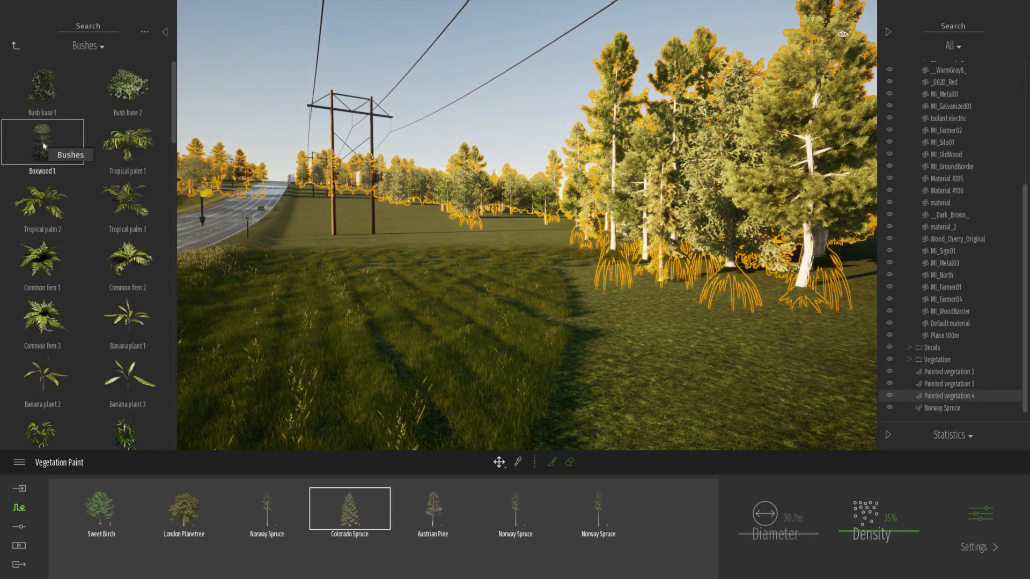
{"action": "mouse_move", "coordinate": [123, 145]}
{"action": "left_mouse_down"}
{"action": "mouse_move", "coordinate": [283, 551]}
{"action": "mouse_move", "coordinate": [305, 558]}
{"action": "left_mouse_up"}
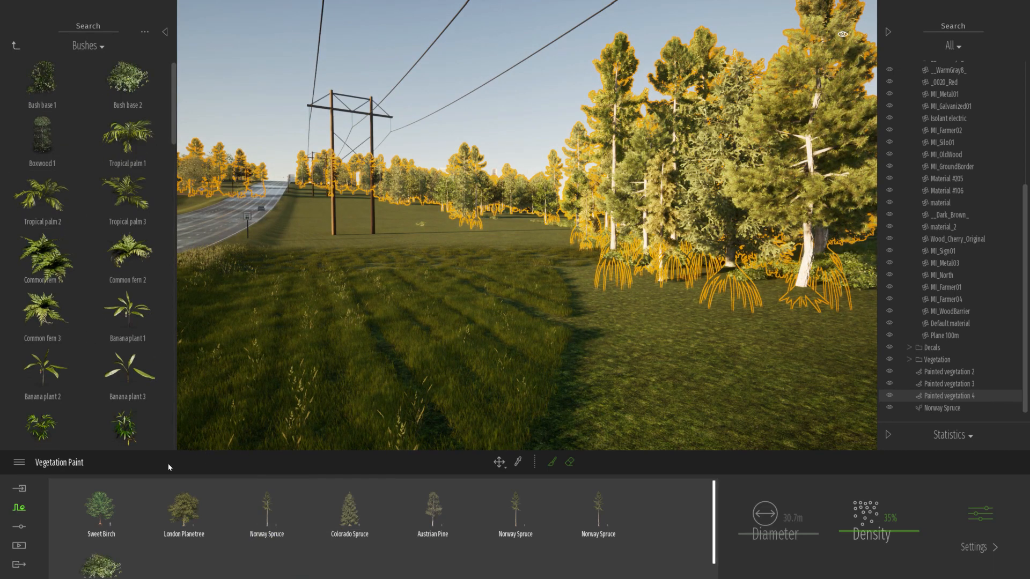
{"action": "left_click_drag", "start_coordinate": [48, 254], "coordinate": [215, 552]}
{"action": "left_click_drag", "start_coordinate": [128, 230], "coordinate": [271, 555]}
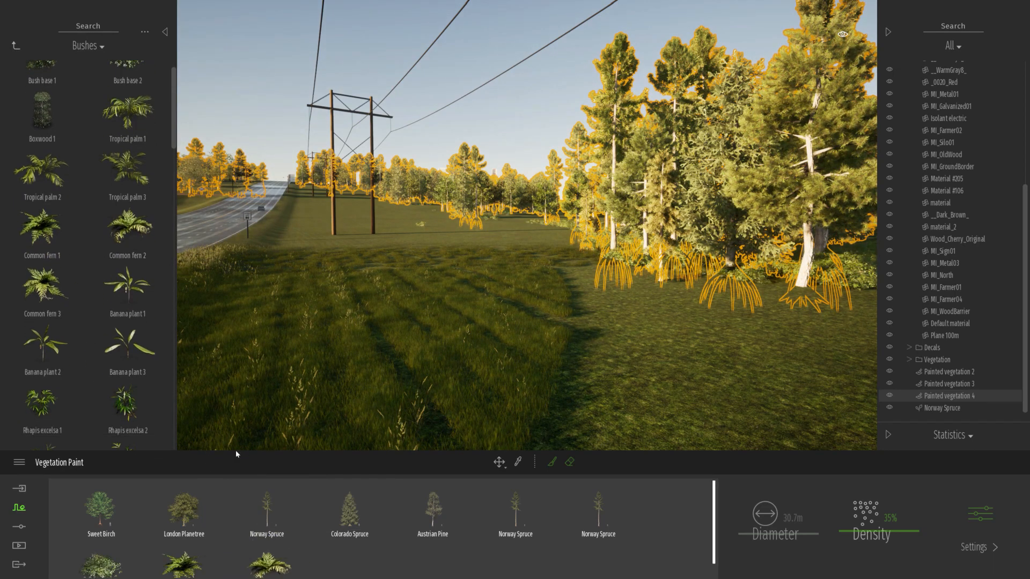
Add Rock 9 from the rocks library to the forest's paint set
{"action": "left_click", "coordinate": [19, 44]}
{"action": "left_click", "coordinate": [133, 206]}
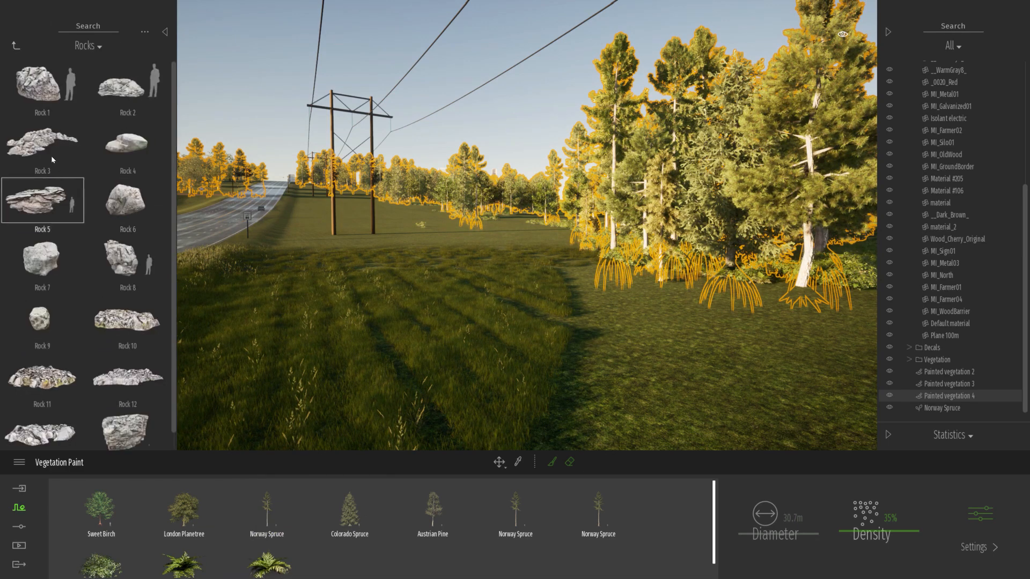
{"action": "mouse_move", "coordinate": [40, 320]}
{"action": "left_mouse_down"}
{"action": "mouse_move", "coordinate": [230, 533]}
{"action": "mouse_move", "coordinate": [287, 552]}
{"action": "left_mouse_up"}
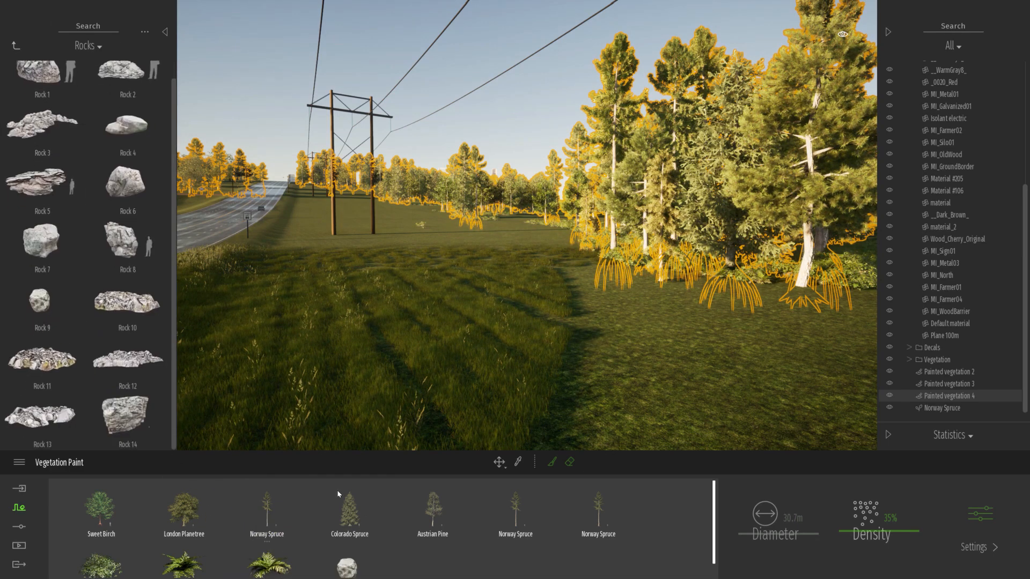
In the painted forest, set the density of Bush base 2 to 0% and of the rock to 12%
{"action": "key", "text": "Escape"}
{"action": "key", "text": "Escape"}
{"action": "mouse_move", "coordinate": [450, 281]}
{"action": "right_mouse_down"}
{"action": "mouse_move", "coordinate": [625, 303]}
{"action": "mouse_move", "coordinate": [644, 356]}
{"action": "mouse_move", "coordinate": [713, 301]}
{"action": "right_mouse_up"}
{"action": "key", "text": "w"}
{"action": "key", "text": "w"}
{"action": "key", "text": "w"}
{"action": "right_click_drag", "start_coordinate": [606, 258], "coordinate": [547, 289]}
{"action": "left_click", "coordinate": [587, 261]}
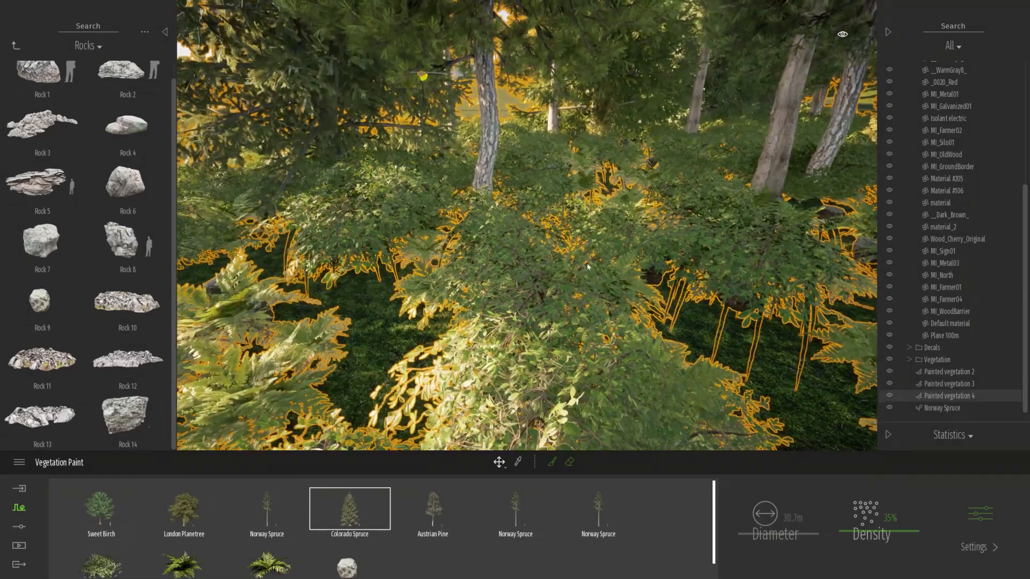
{"action": "left_click", "coordinate": [116, 566]}
{"action": "left_click_drag", "start_coordinate": [885, 536], "coordinate": [888, 556]}
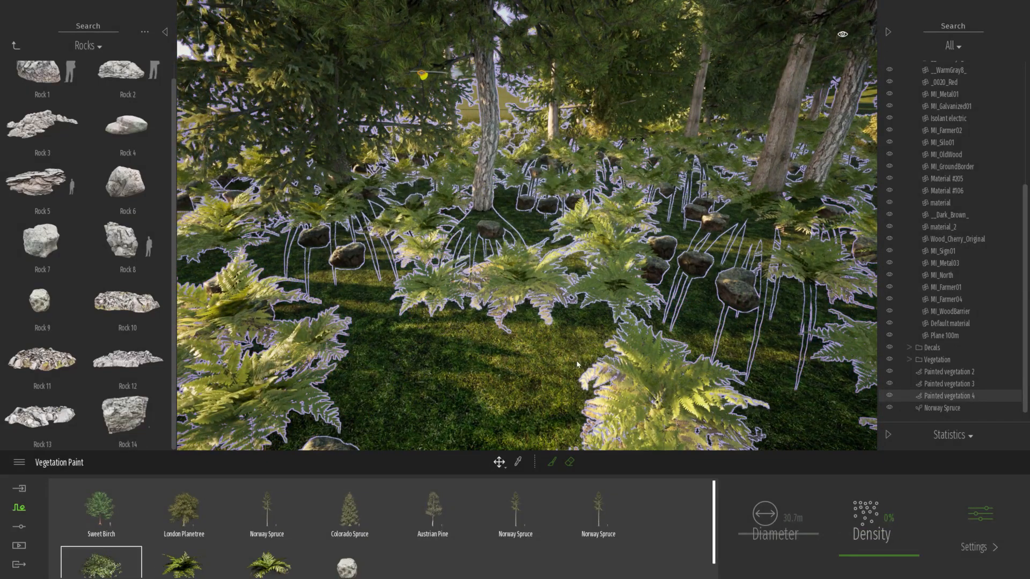
{"action": "left_click_drag", "start_coordinate": [867, 538], "coordinate": [867, 546]}
Add three ground-cover plants from the Grass and flowers library to the forest's paint set
{"action": "left_click", "coordinate": [16, 47]}
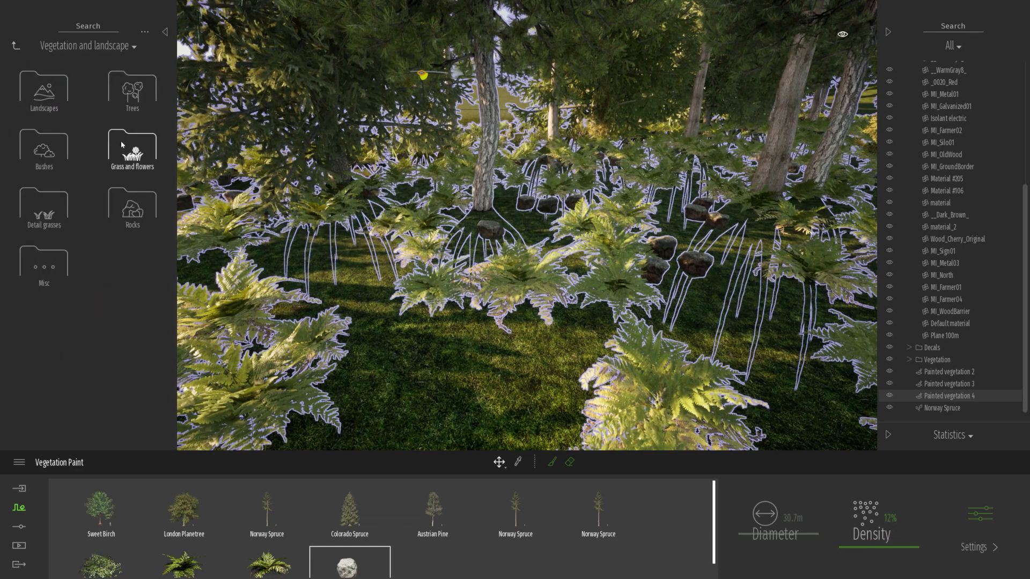
{"action": "left_click", "coordinate": [122, 144]}
{"action": "mouse_move", "coordinate": [122, 145]}
{"action": "scroll", "coordinate": [126, 177], "scroll_direction": "down", "scroll_amount": 2}
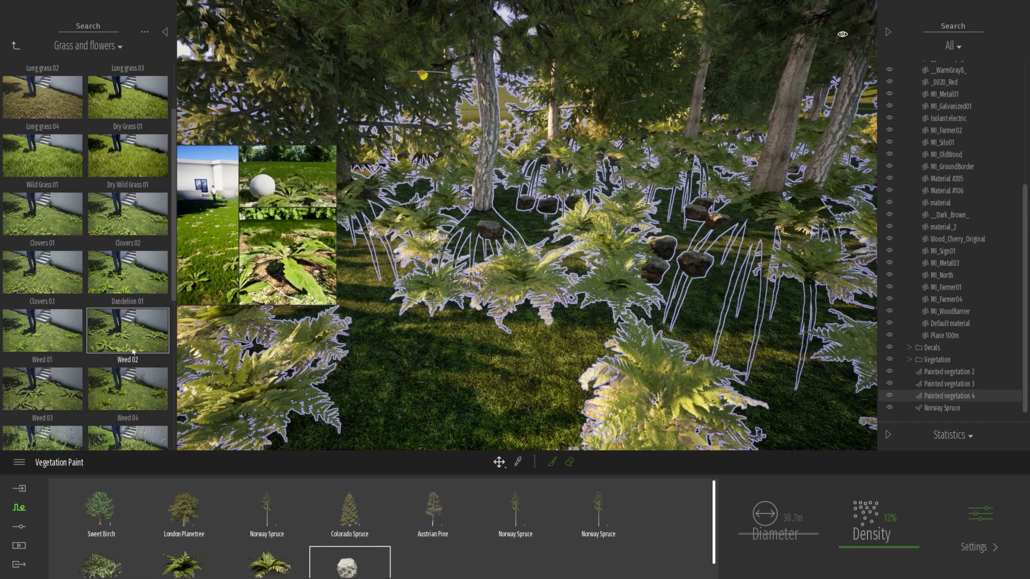
{"action": "mouse_move", "coordinate": [133, 221]}
{"action": "left_click_drag", "start_coordinate": [133, 222], "coordinate": [246, 569]}
{"action": "mouse_move", "coordinate": [103, 374]}
{"action": "scroll", "coordinate": [102, 371], "scroll_direction": "down", "scroll_amount": 1}
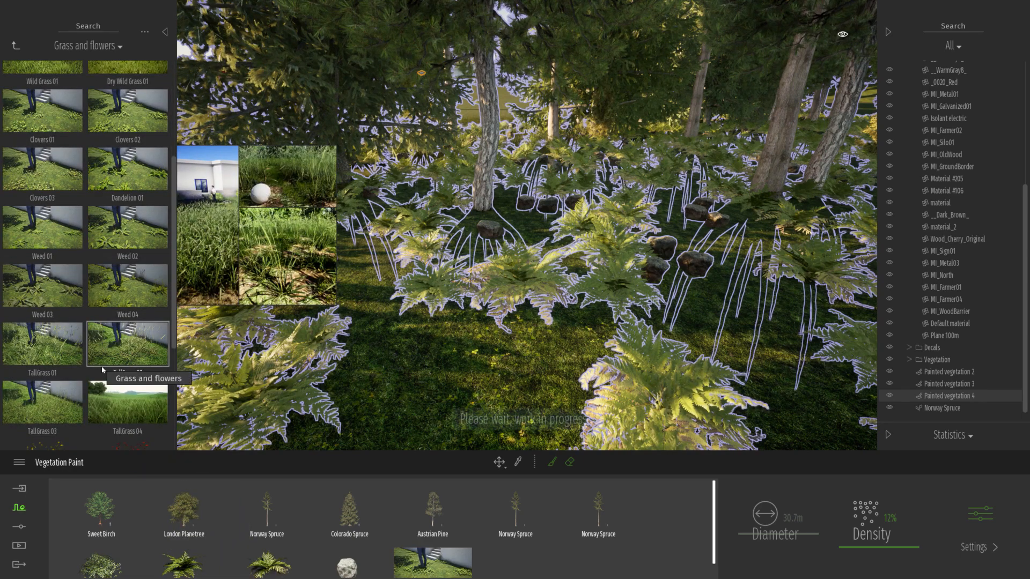
{"action": "scroll", "coordinate": [60, 332], "scroll_direction": "down", "scroll_amount": 1}
{"action": "mouse_move", "coordinate": [60, 332]}
{"action": "left_click_drag", "start_coordinate": [60, 332], "coordinate": [259, 576]}
{"action": "left_click_drag", "start_coordinate": [105, 374], "coordinate": [598, 566]}
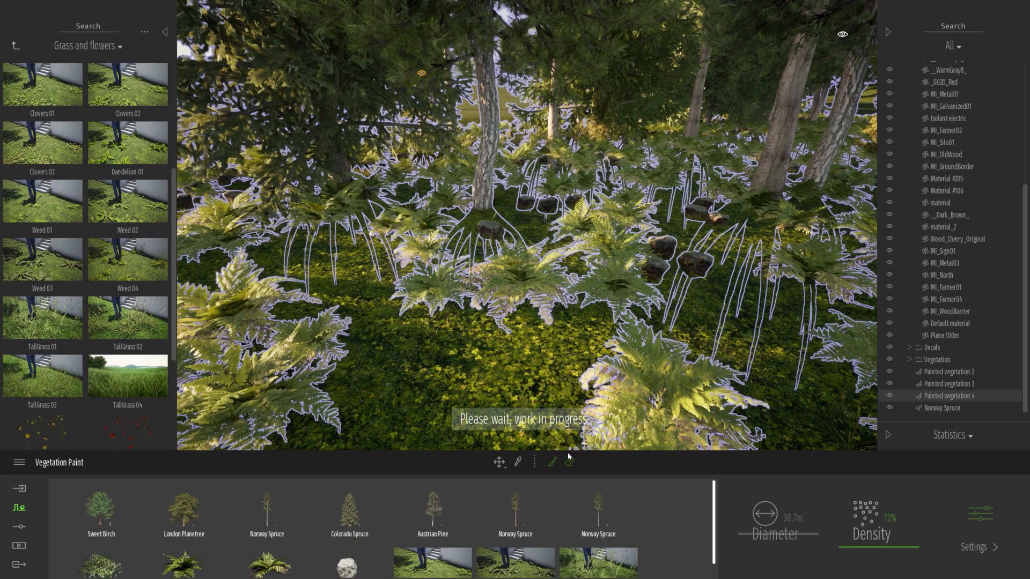
Set the density of the three ground-cover plants to 5%, set the last one to 10%, and deselect the forest
{"action": "left_click", "coordinate": [603, 565]}
{"action": "left_click", "coordinate": [461, 565], "text": "shift"}
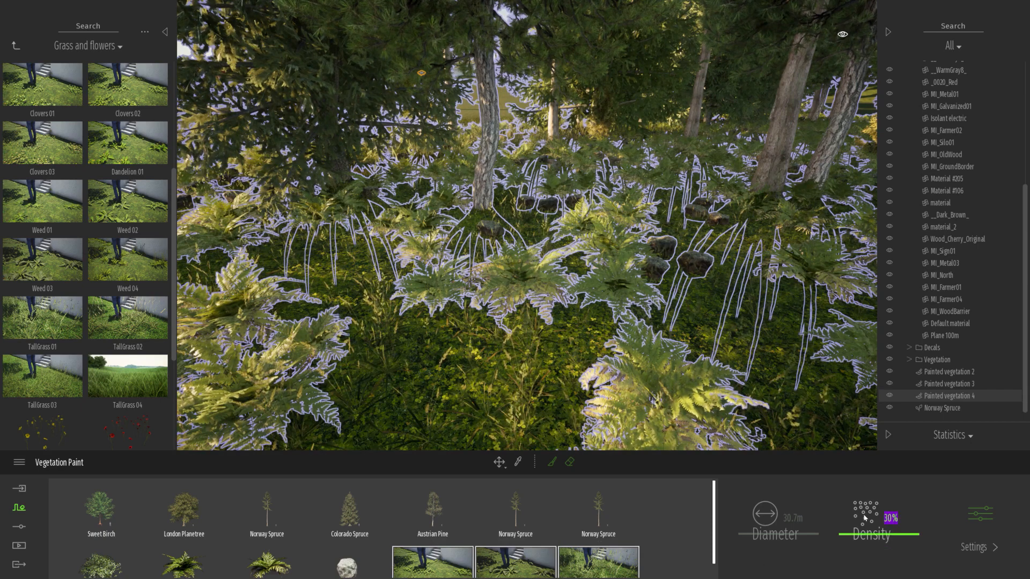
{"action": "type", "text": "5"}
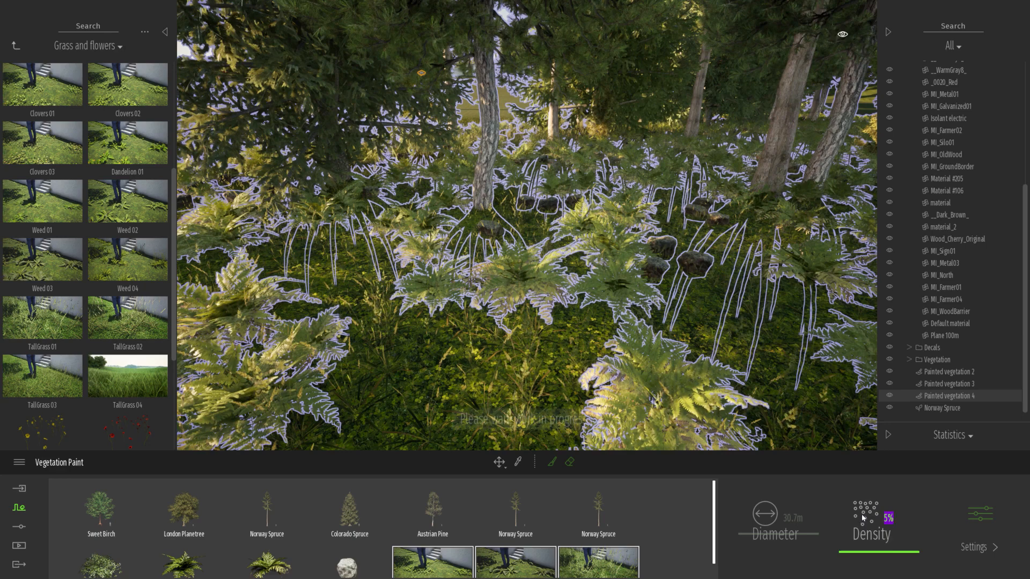
{"action": "key", "text": "Return"}
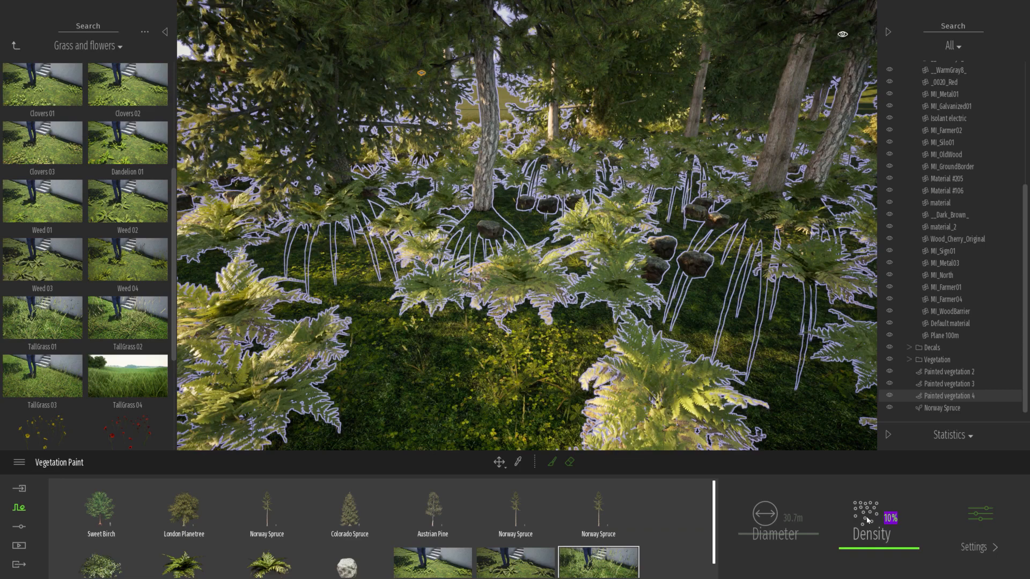
{"action": "key", "text": "Escape"}
Select the painted grass field beside the power poles and raise its Wild Grass 01 density to 85%
{"action": "mouse_move", "coordinate": [732, 383]}
{"action": "right_mouse_down"}
{"action": "mouse_move", "coordinate": [730, 312]}
{"action": "mouse_move", "coordinate": [627, 312]}
{"action": "right_mouse_up"}
{"action": "key", "text": "w"}
{"action": "key", "text": "w"}
{"action": "key", "text": "w"}
{"action": "key", "text": "w"}
{"action": "right_click_drag", "start_coordinate": [678, 399], "coordinate": [712, 396]}
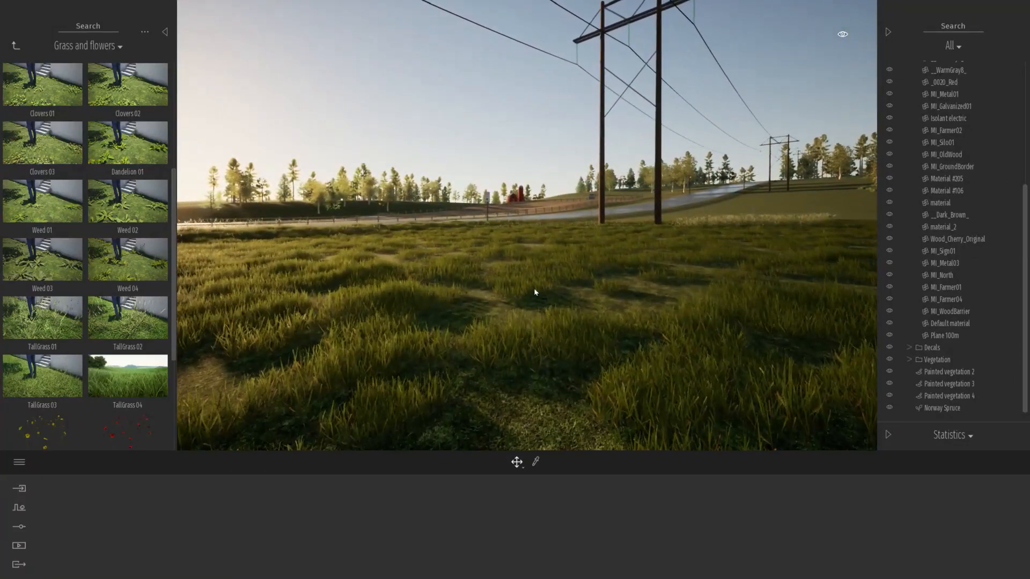
{"action": "left_click", "coordinate": [535, 292]}
{"action": "left_click", "coordinate": [116, 511]}
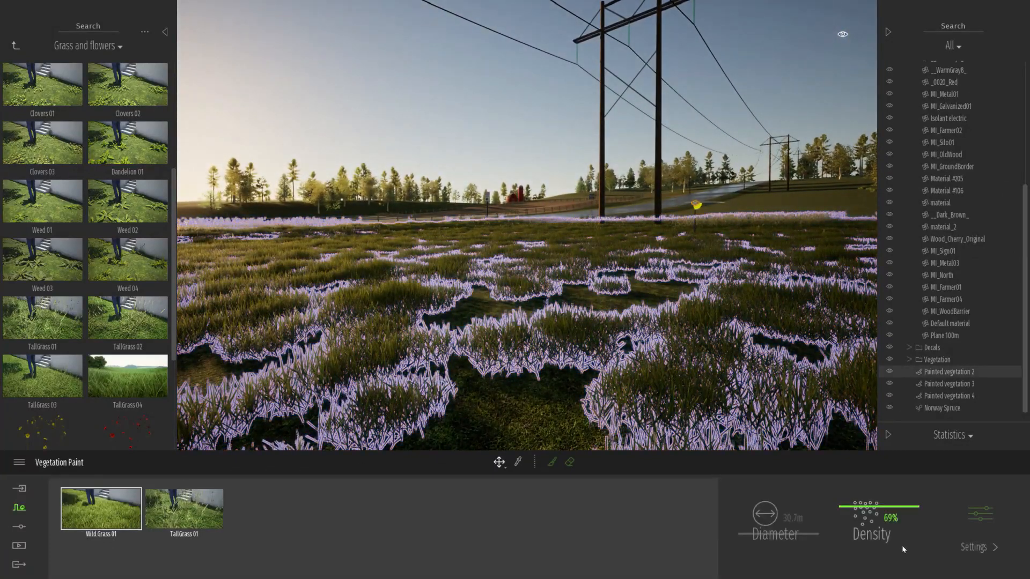
{"action": "left_click_drag", "start_coordinate": [862, 507], "coordinate": [862, 495]}
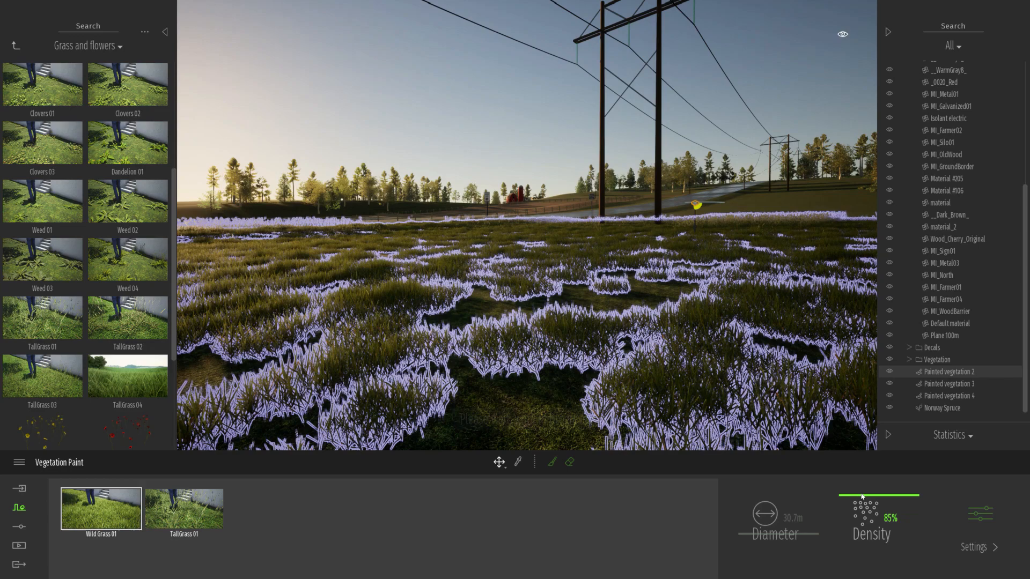
{"action": "key", "text": "Escape"}
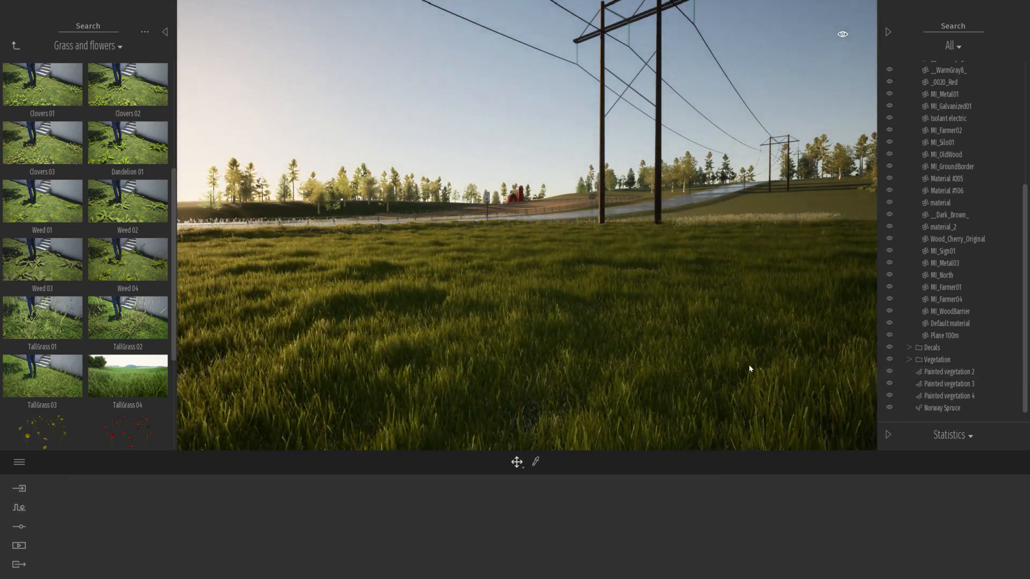
Examine the painted grass along both sides of the road and the fenced field beyond it
{"action": "key", "text": "w"}
{"action": "right_click_drag", "start_coordinate": [639, 312], "coordinate": [665, 312]}
{"action": "key", "text": "w"}
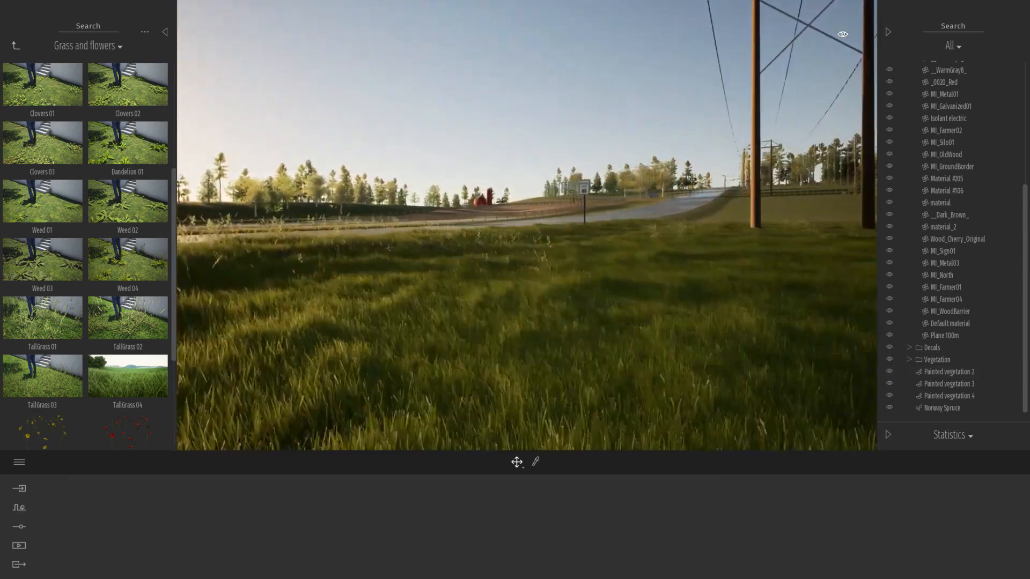
{"action": "key", "text": "w"}
{"action": "key", "text": "a"}
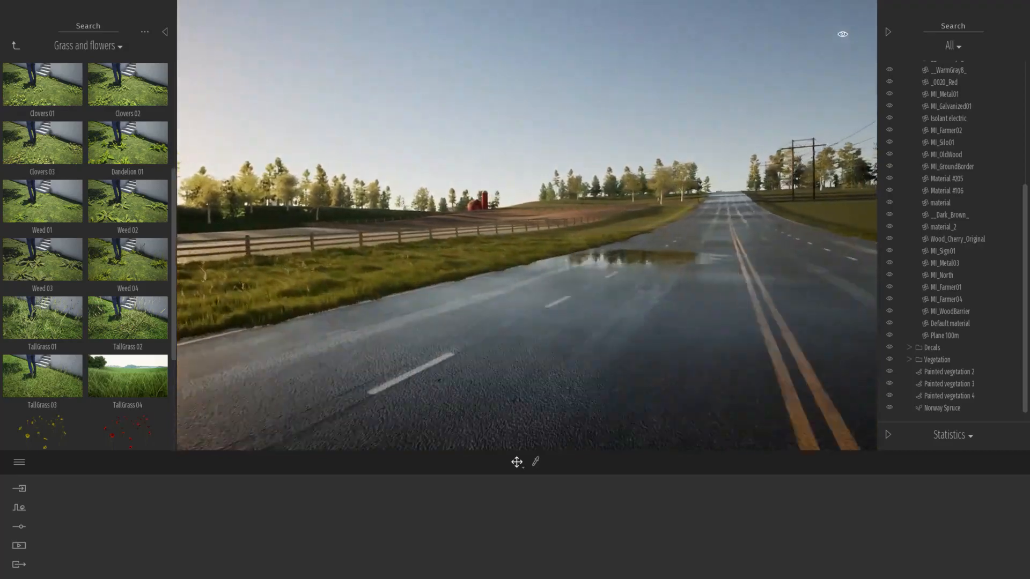
{"action": "key", "text": "w"}
{"action": "key", "text": "a"}
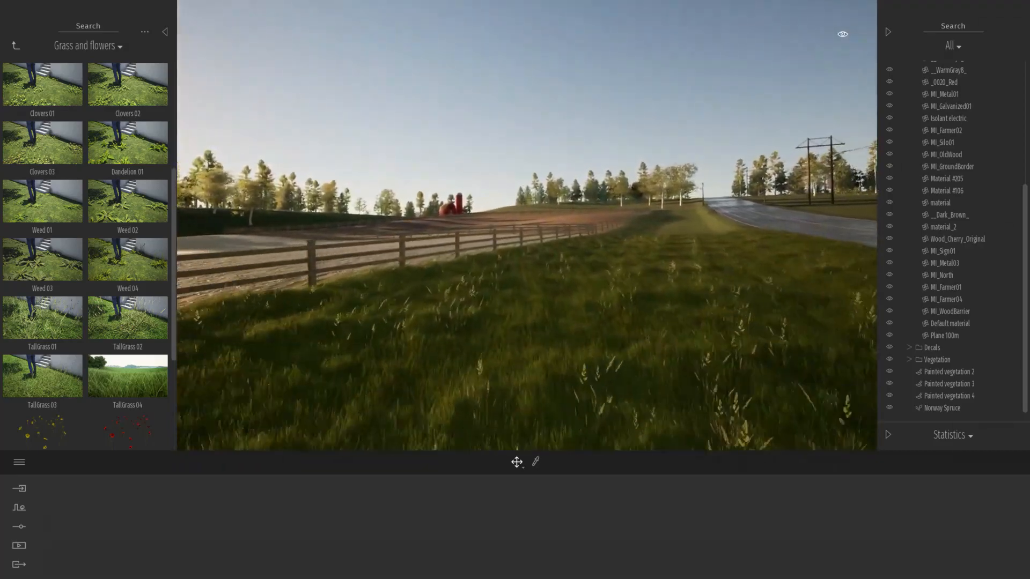
{"action": "key", "text": "w"}
{"action": "key", "text": "a"}
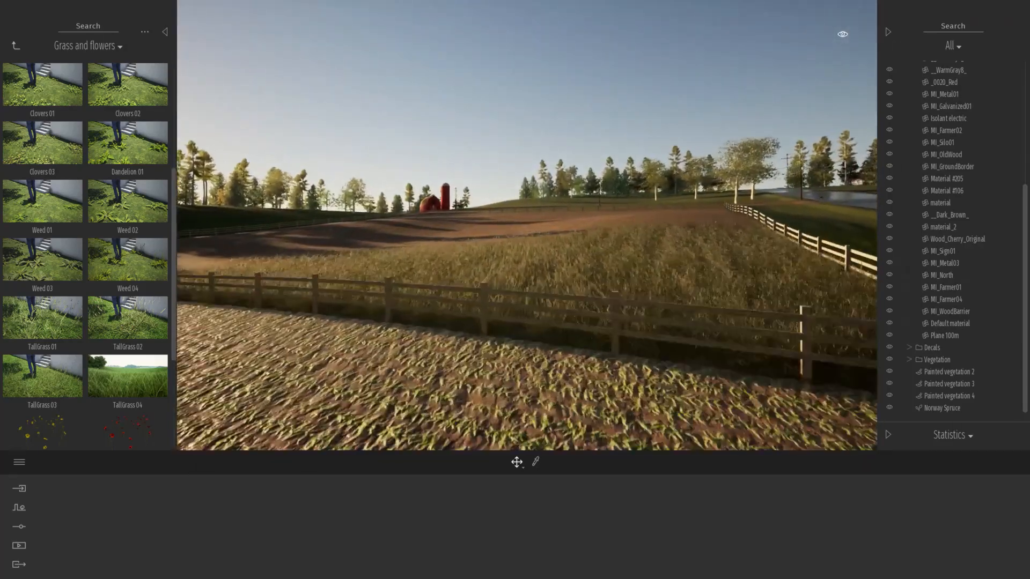